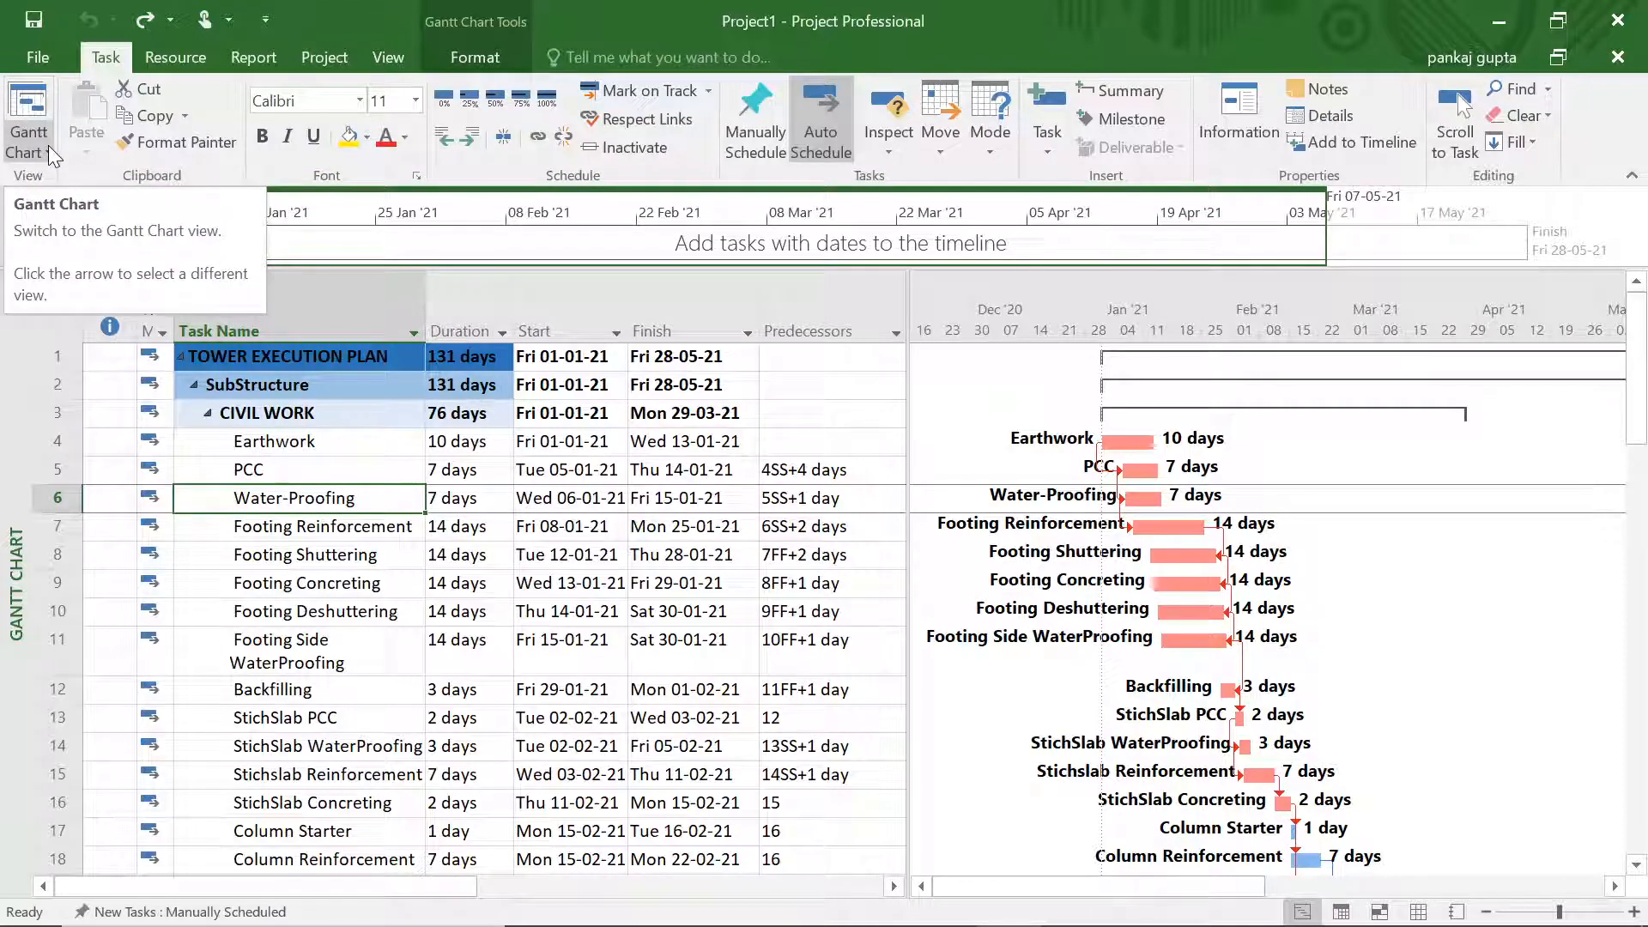
{"action": "left_click", "coordinate": [48, 146]}
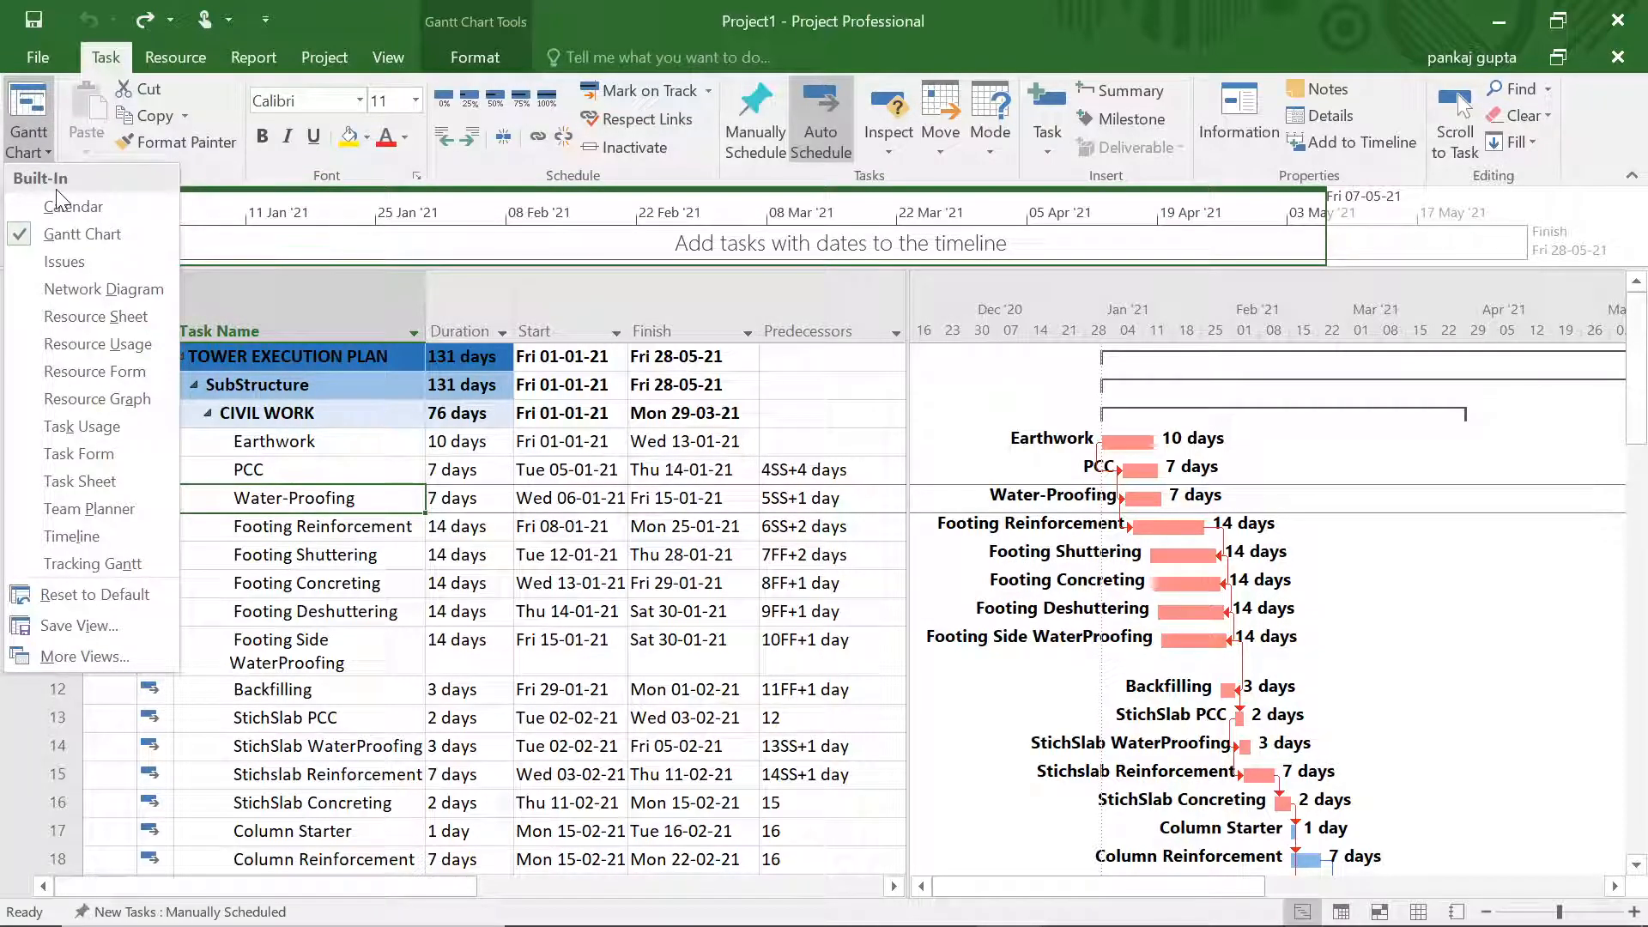
{"action": "left_click", "coordinate": [80, 321]}
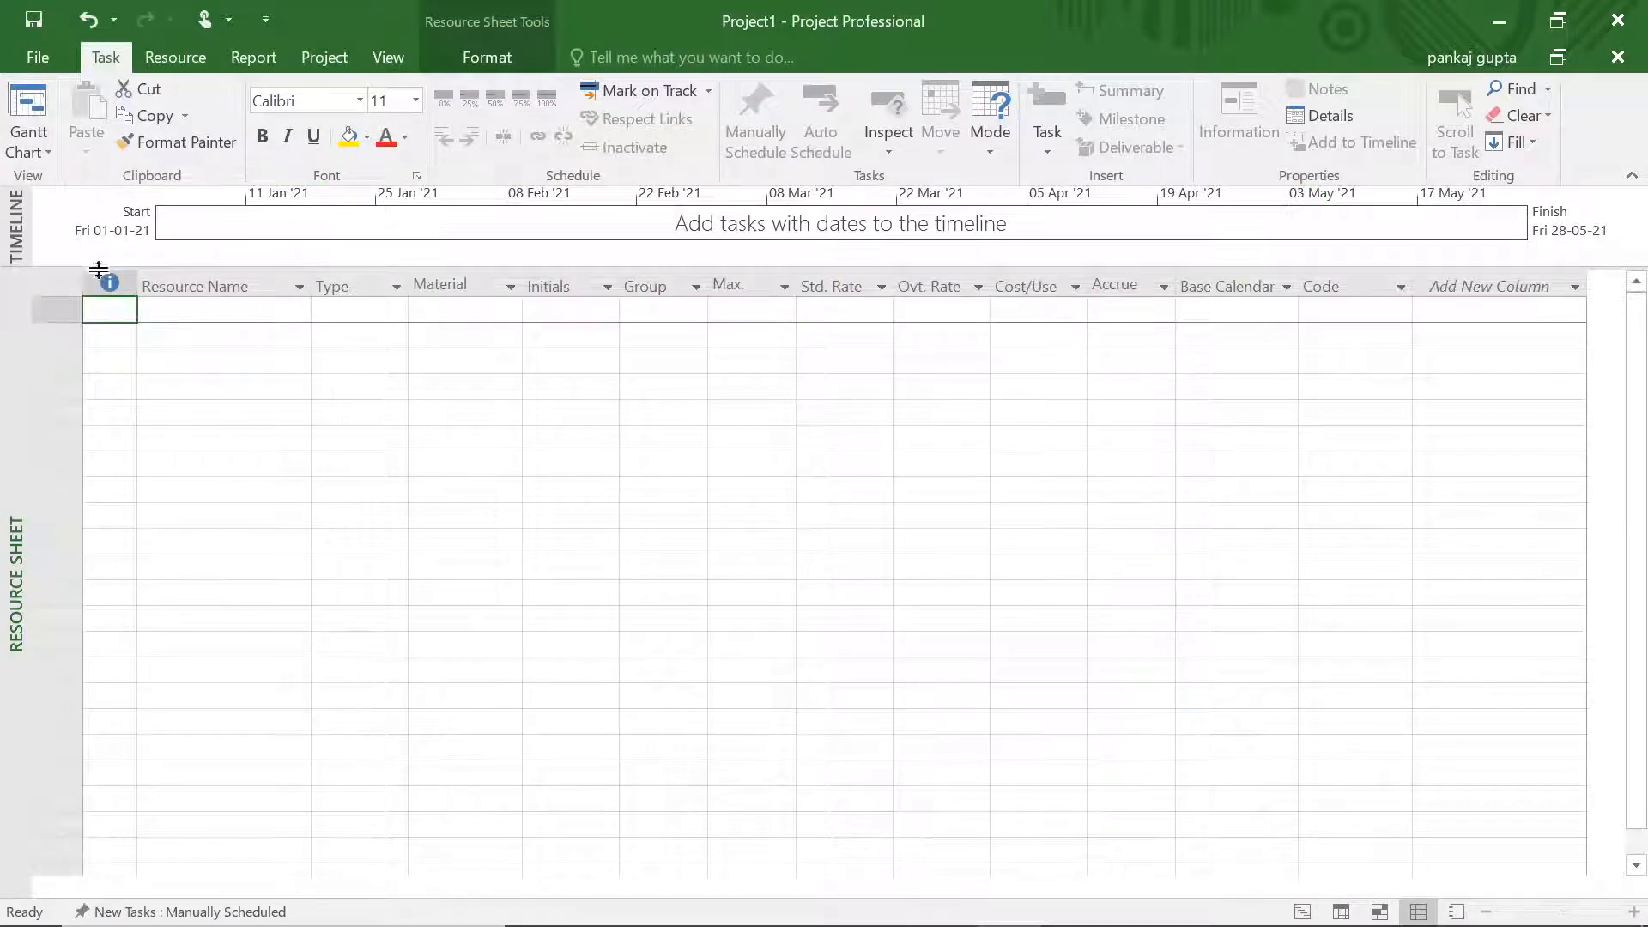
{"action": "left_click", "coordinate": [26, 108]}
Switch the project from the Gantt Chart to the Resource Sheet view
{"action": "left_click", "coordinate": [388, 58]}
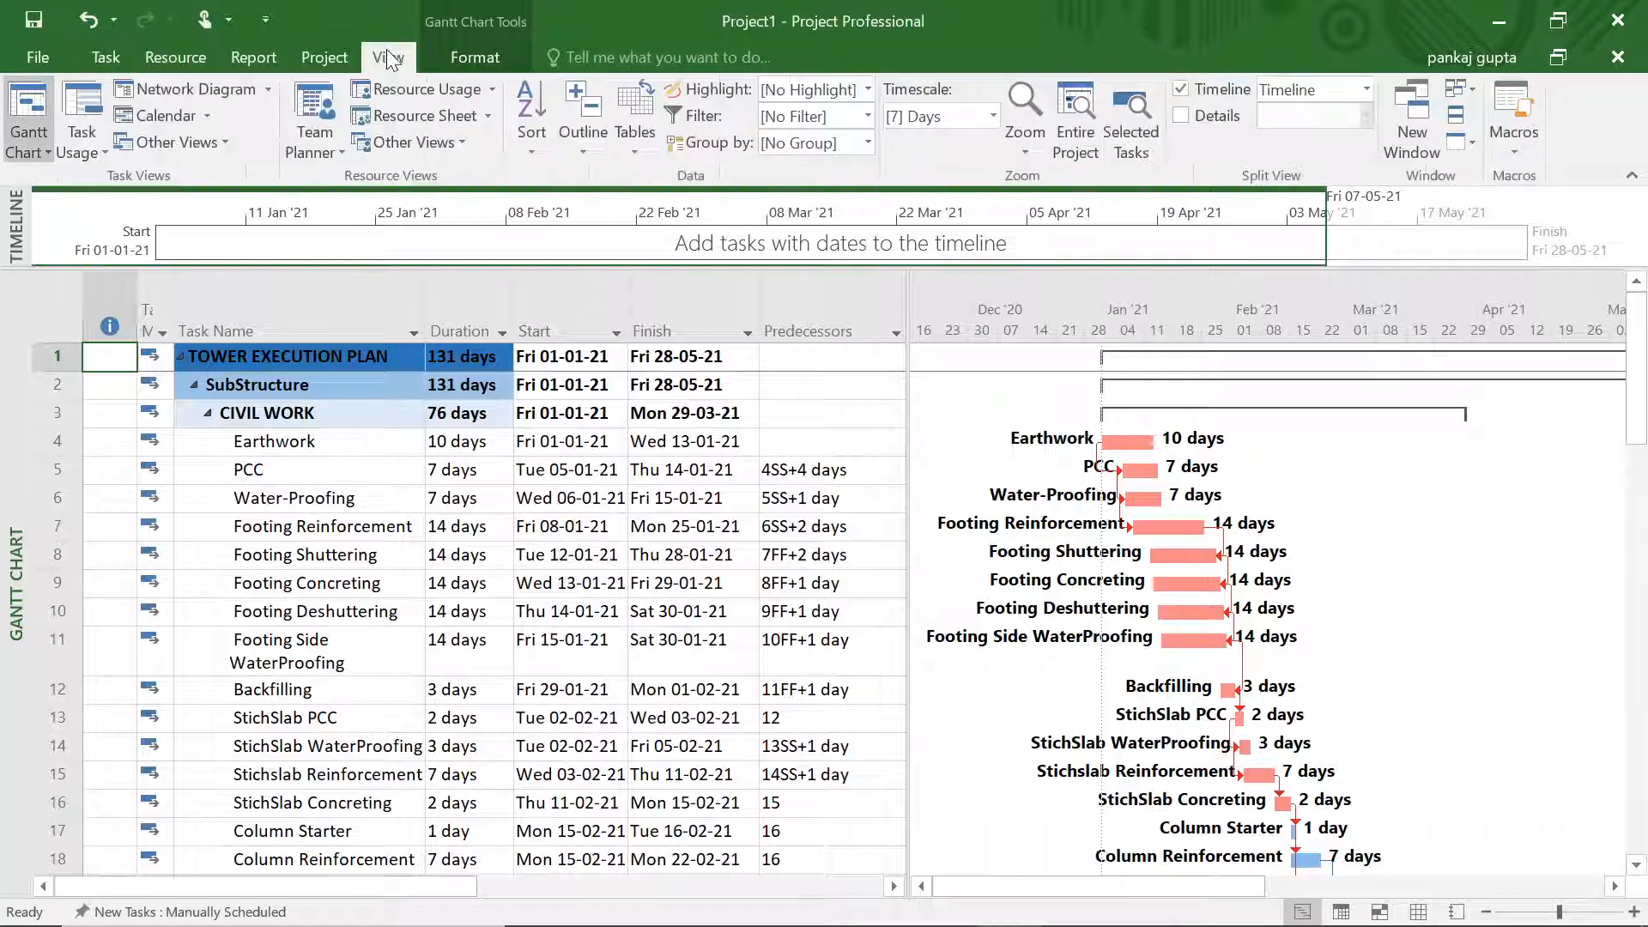
{"action": "left_click", "coordinate": [404, 116]}
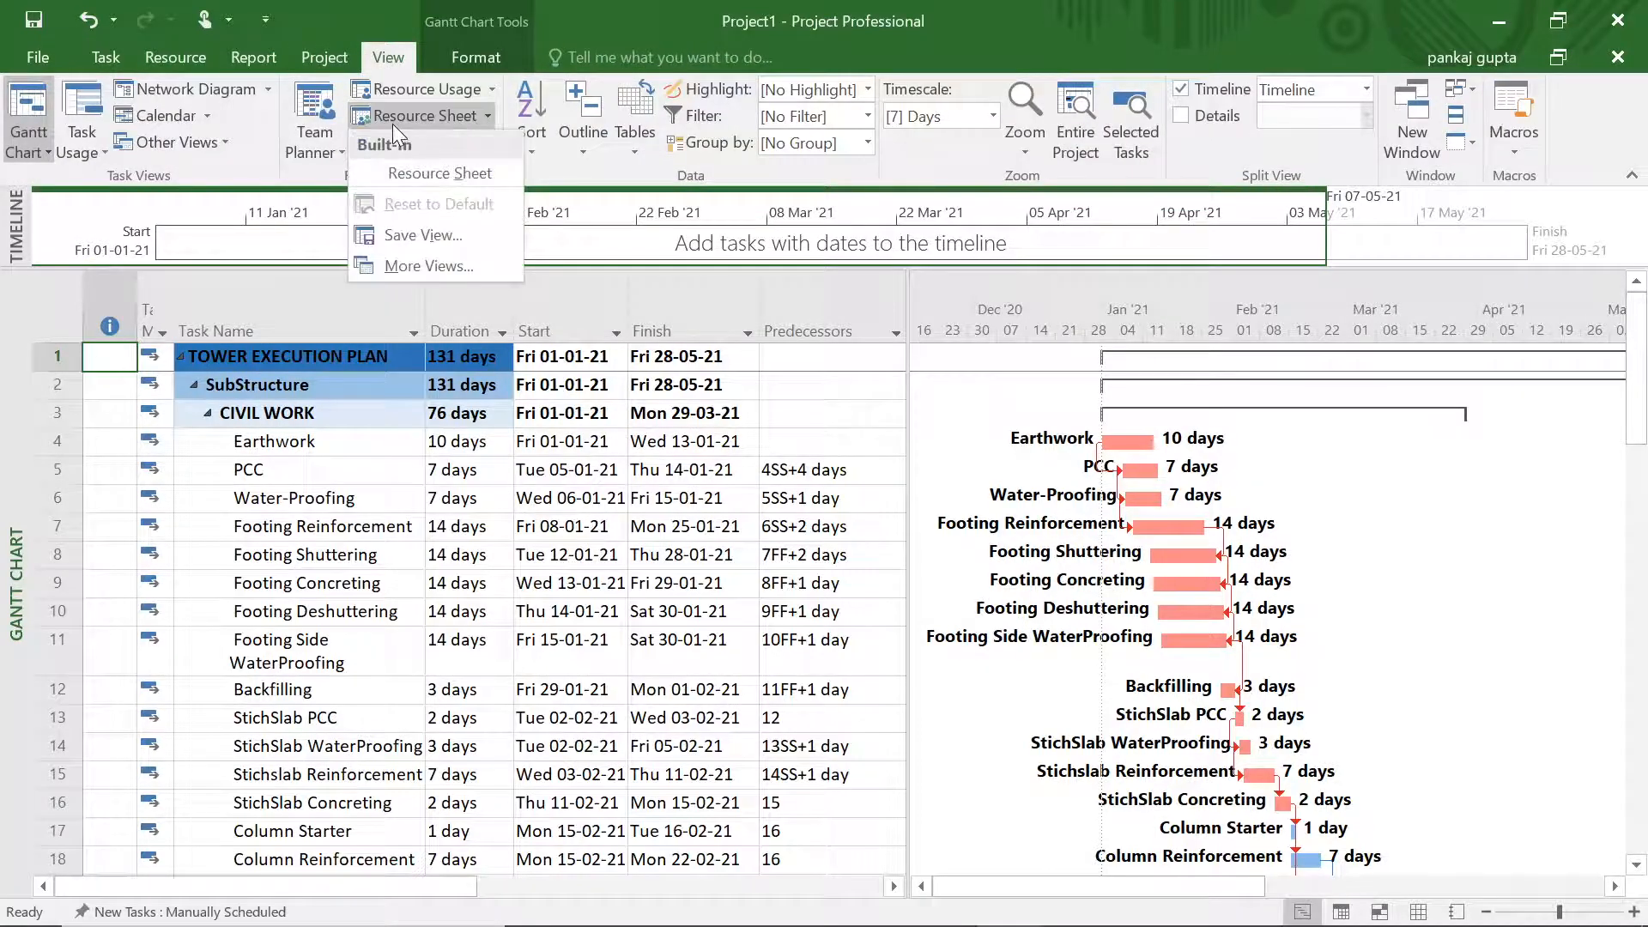
{"action": "left_click", "coordinate": [439, 173]}
Add a resource named Excavator in the first row of the resource sheet with type Work
{"action": "left_click", "coordinate": [247, 485]}
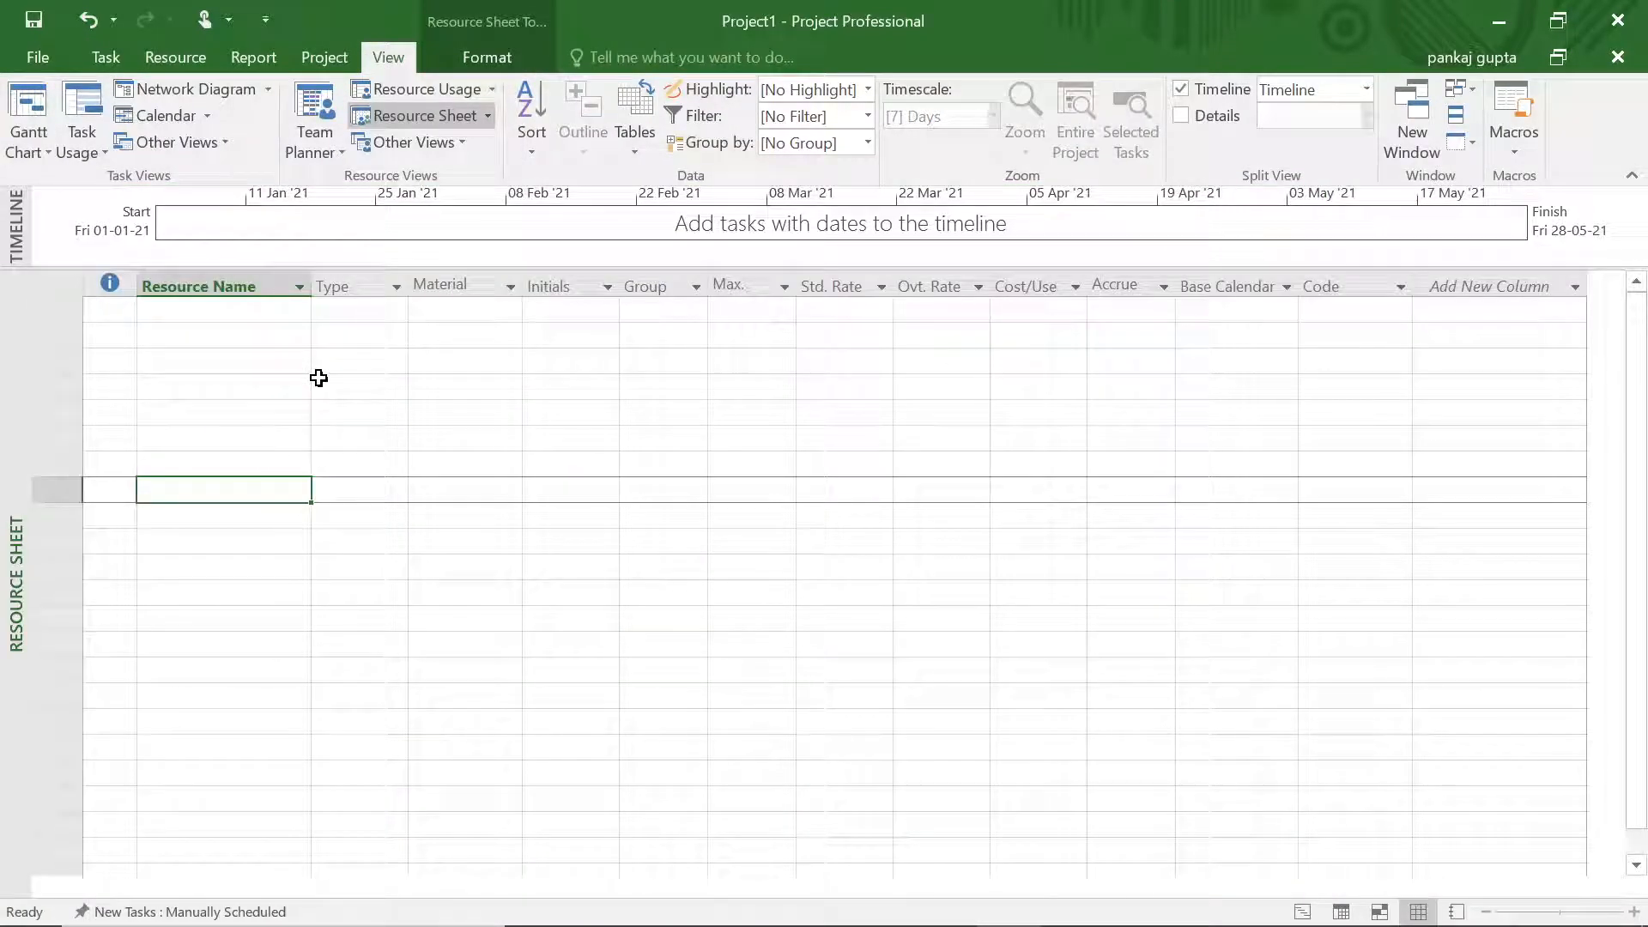
{"action": "left_click", "coordinate": [219, 340]}
{"action": "key", "text": "Up"}
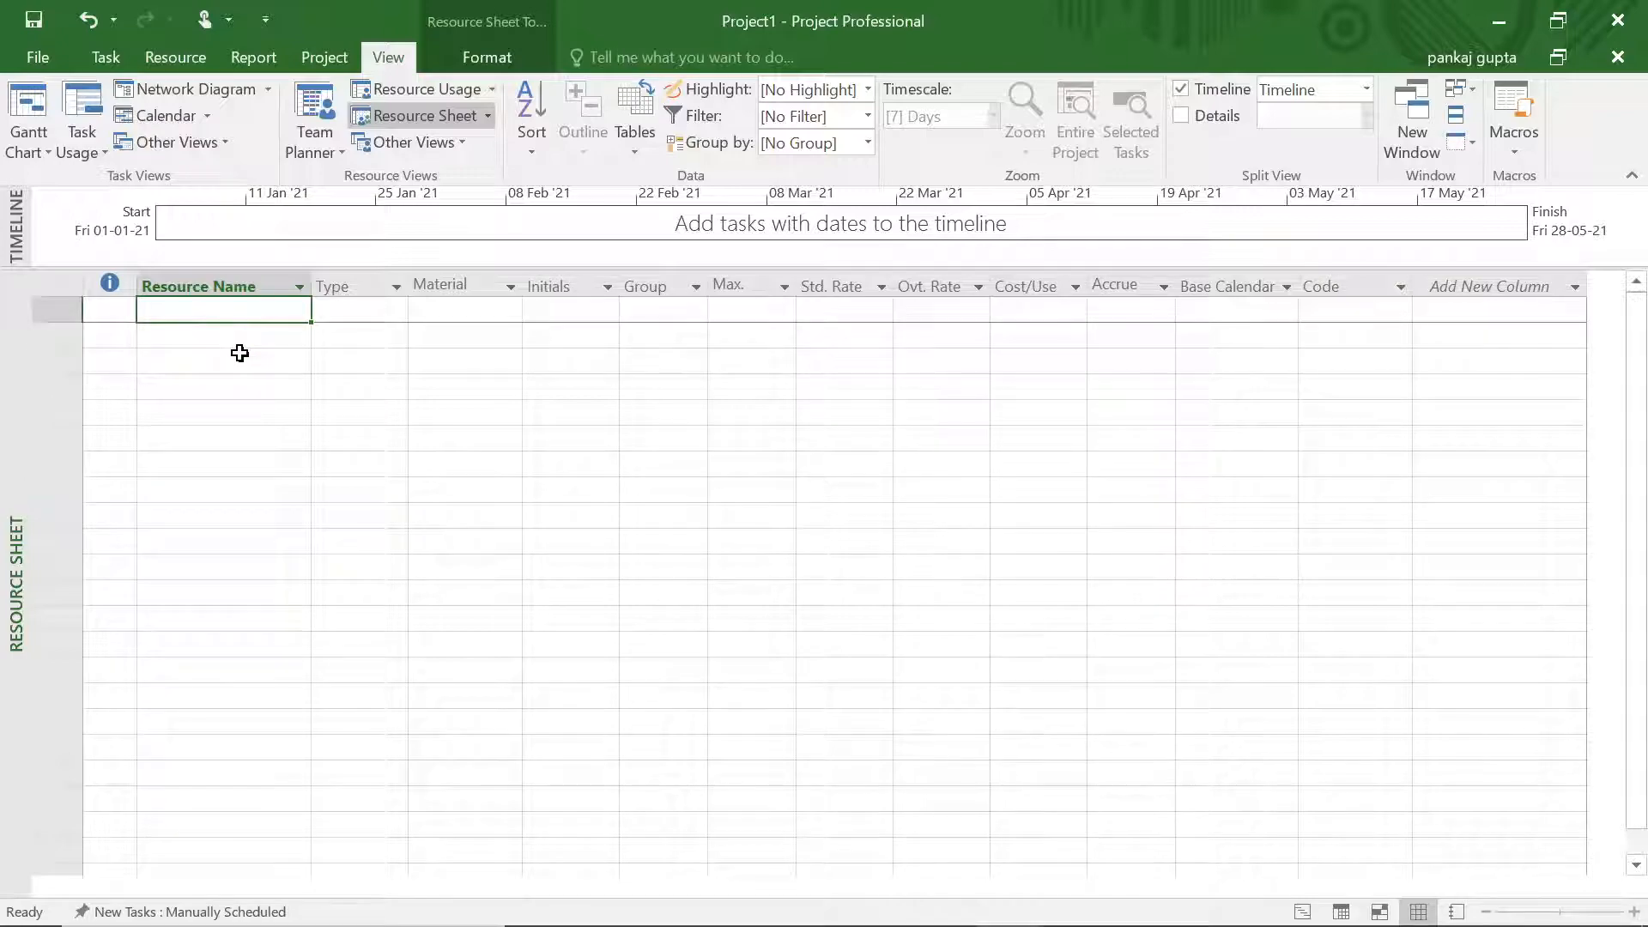
{"action": "type", "text": "Excava"}
{"action": "left_click", "coordinate": [243, 360]}
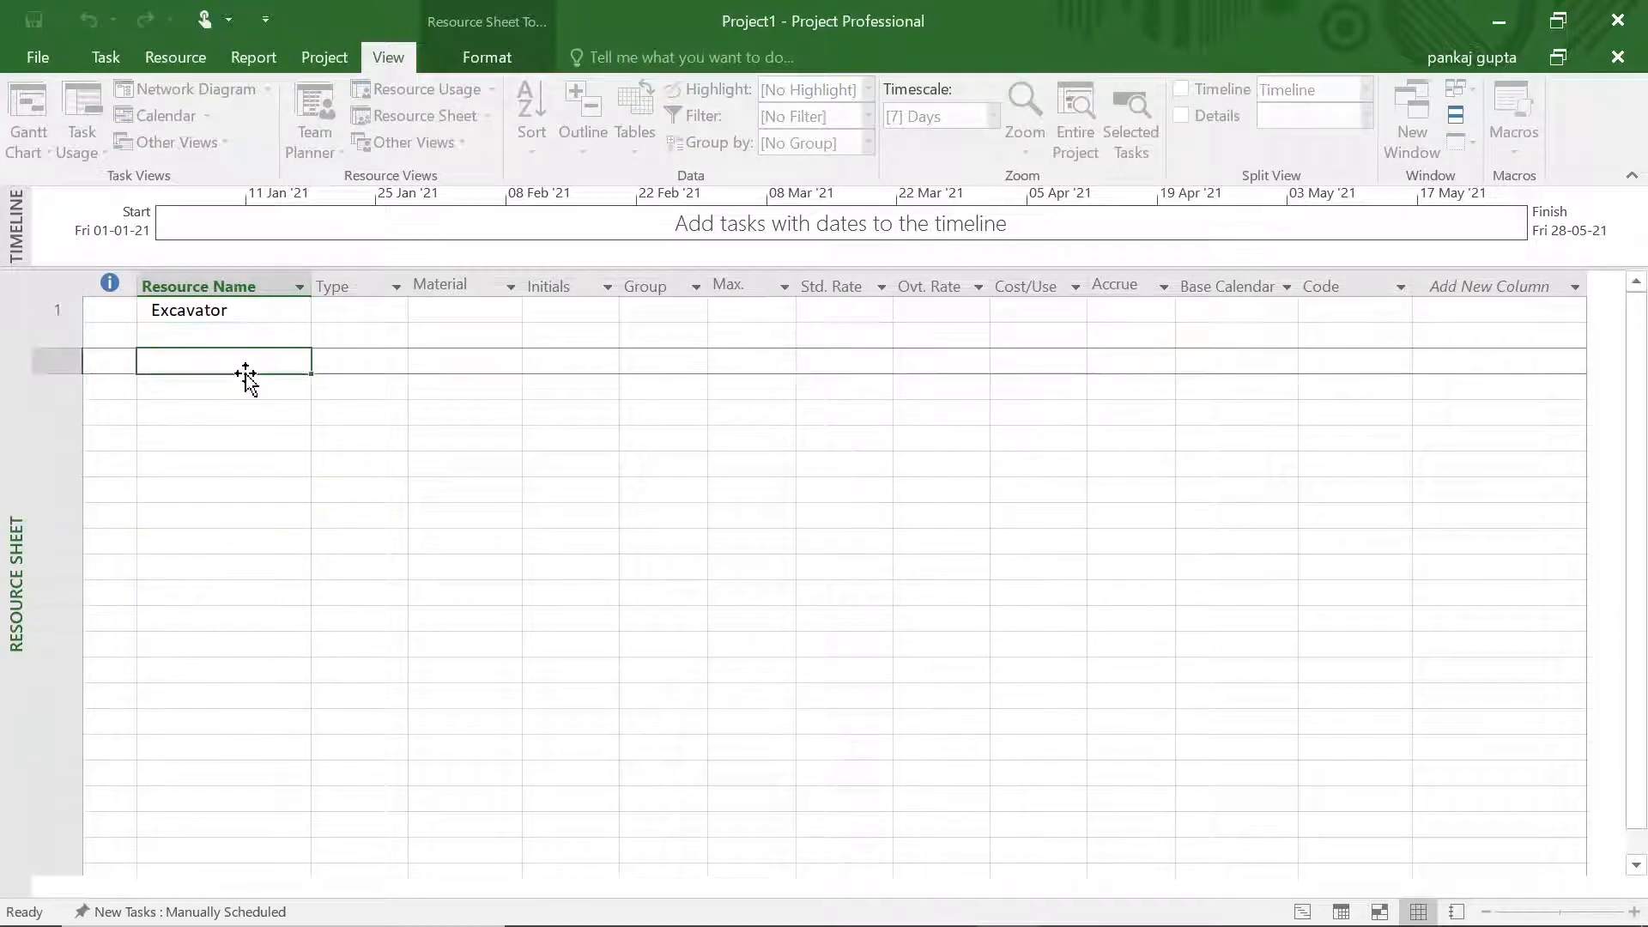
{"action": "left_click", "coordinate": [361, 314]}
{"action": "left_click", "coordinate": [395, 311]}
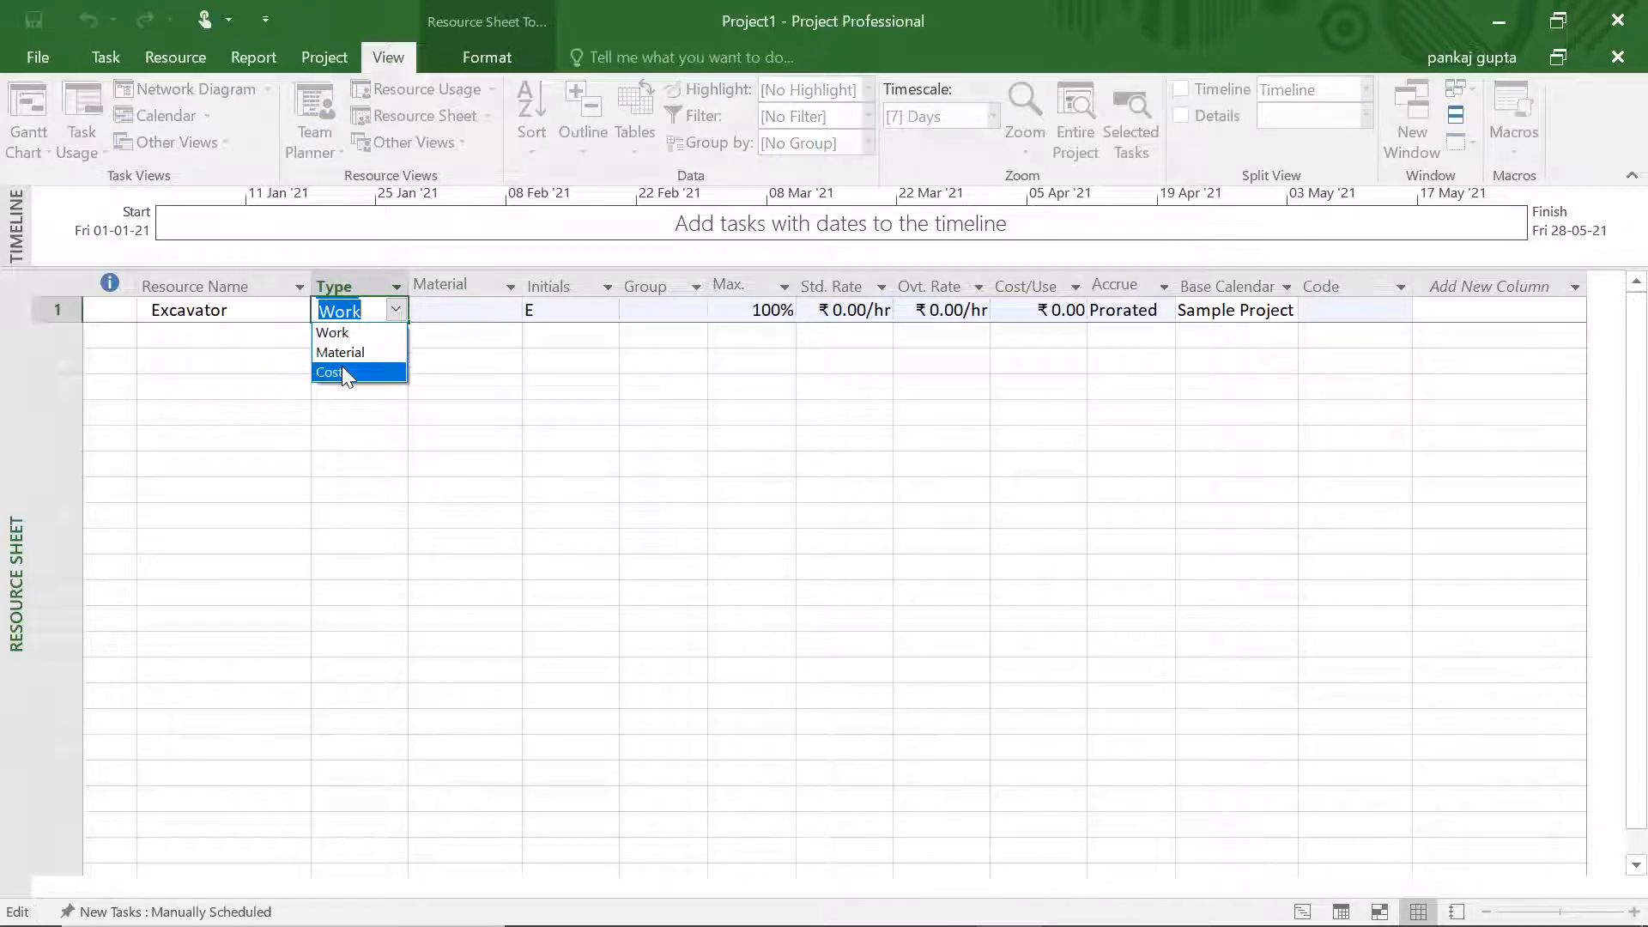
{"action": "left_click", "coordinate": [342, 336]}
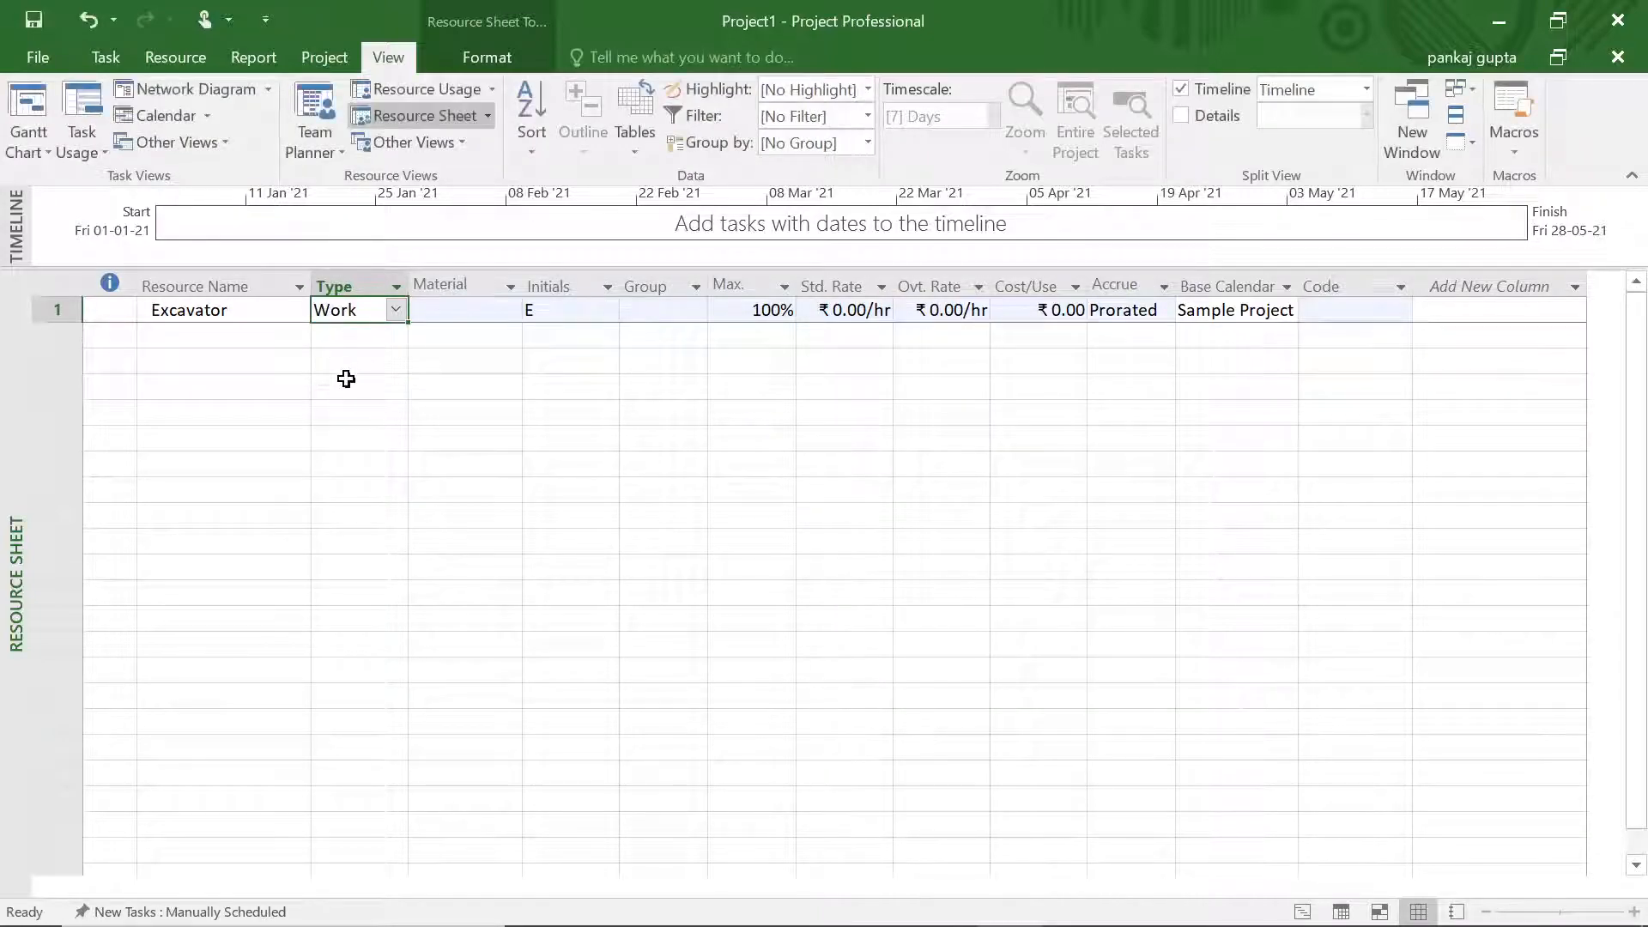
{"action": "left_click", "coordinate": [346, 379]}
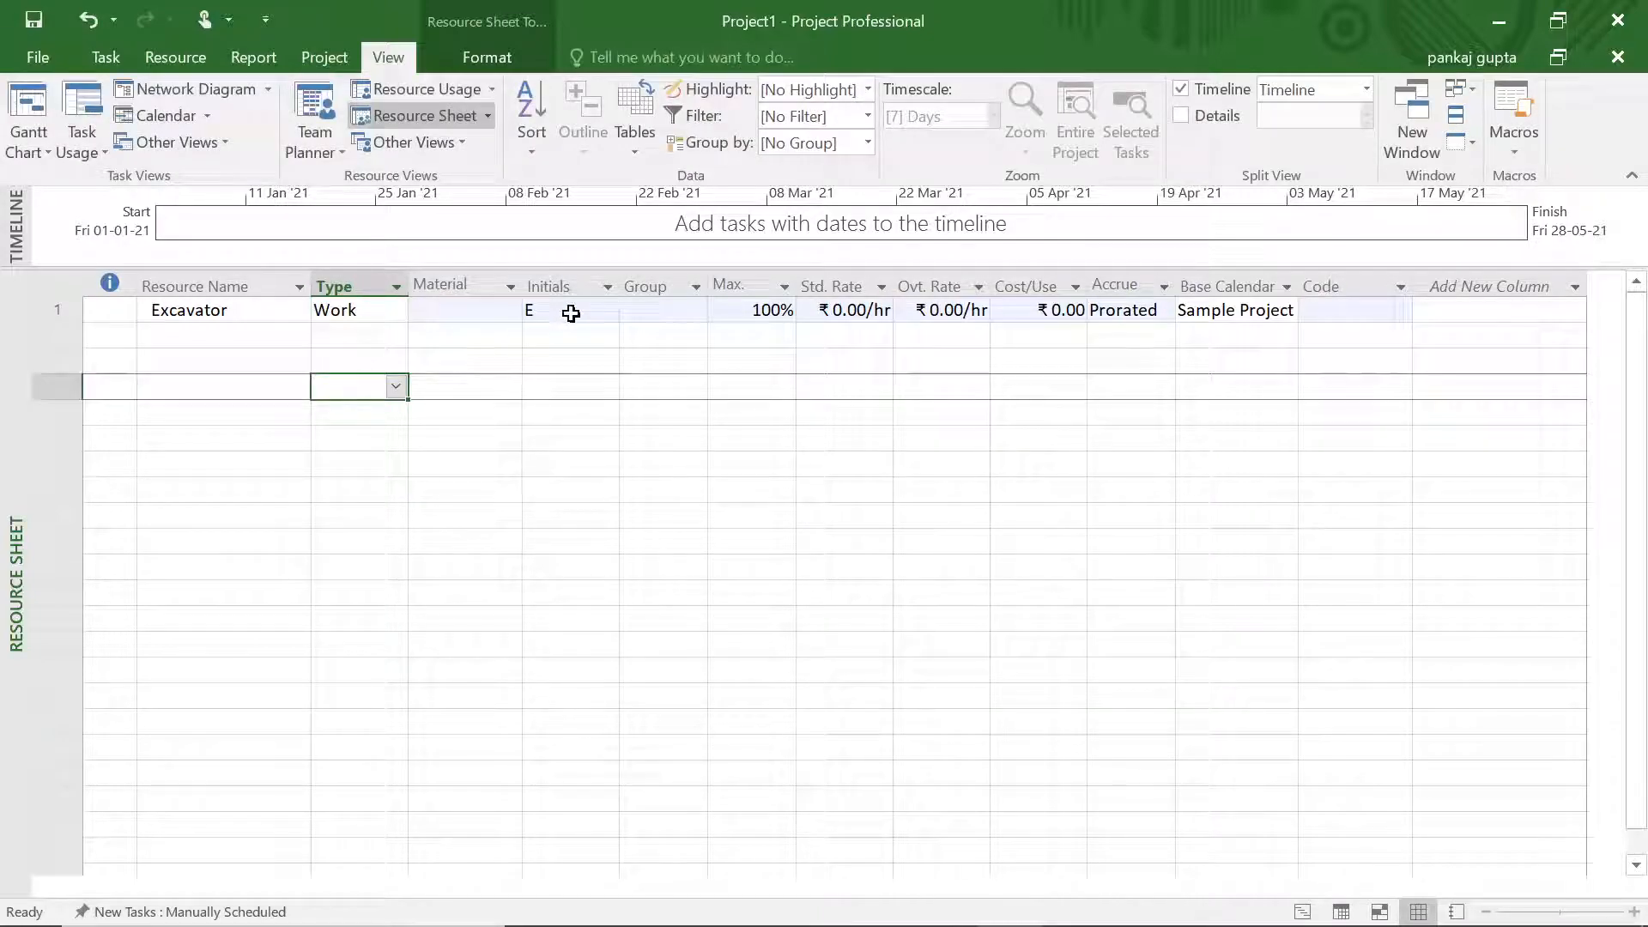
Set the Excavator's standard rate to ₹200/hr and its overtime rate to ₹300/hr
{"action": "left_click", "coordinate": [838, 308]}
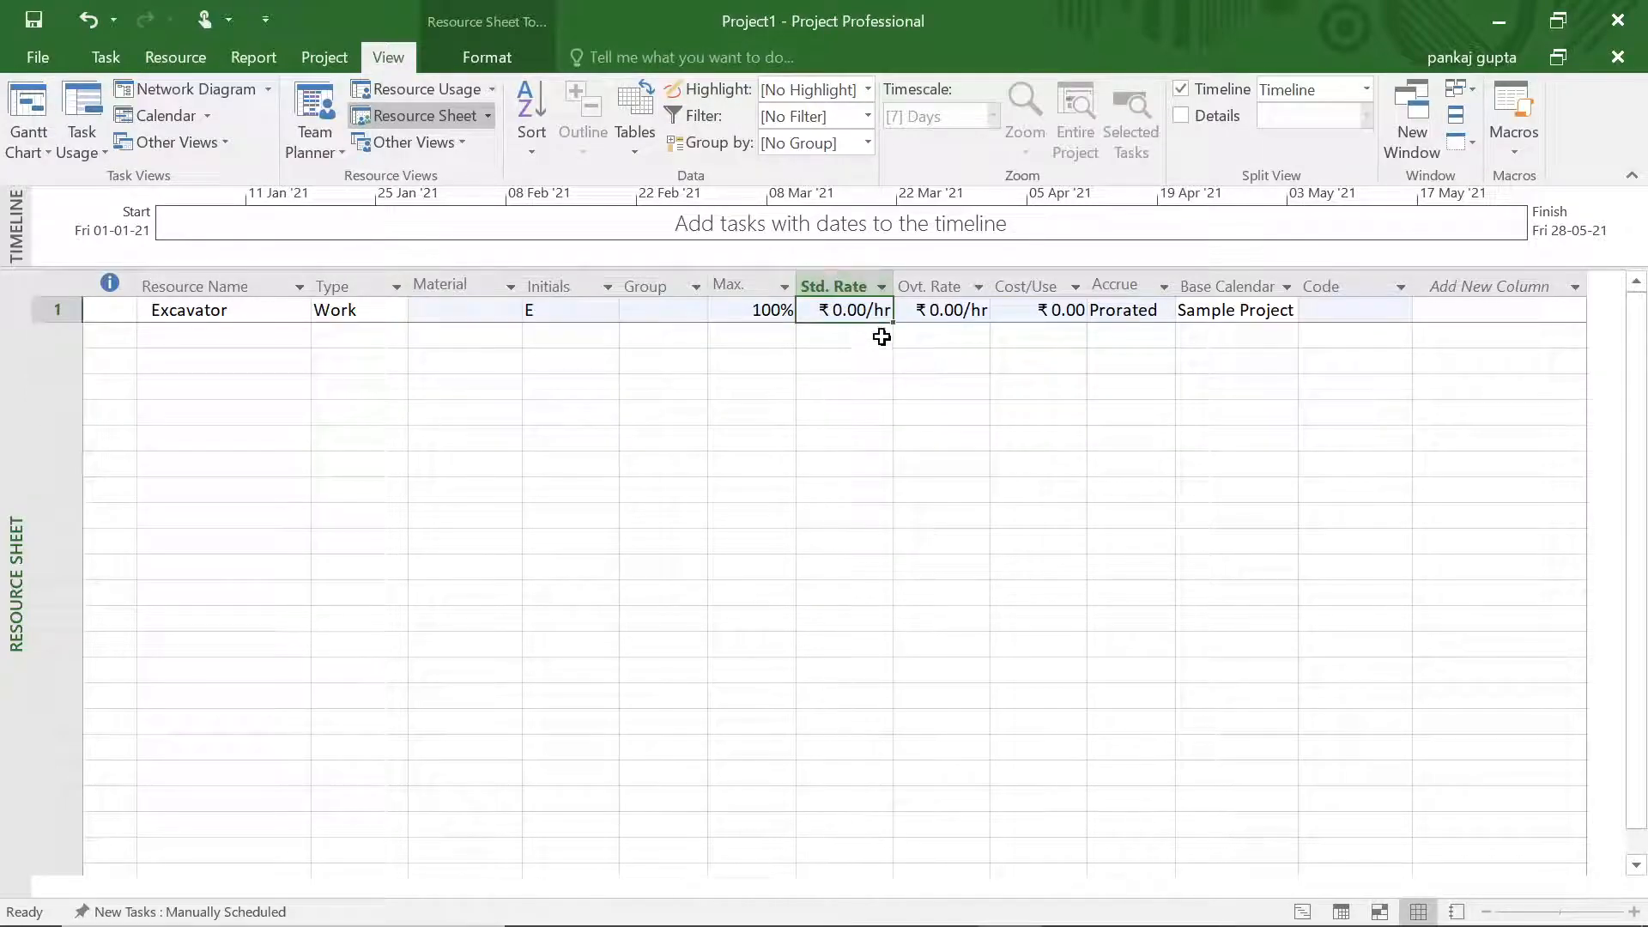
{"action": "type", "text": "200"}
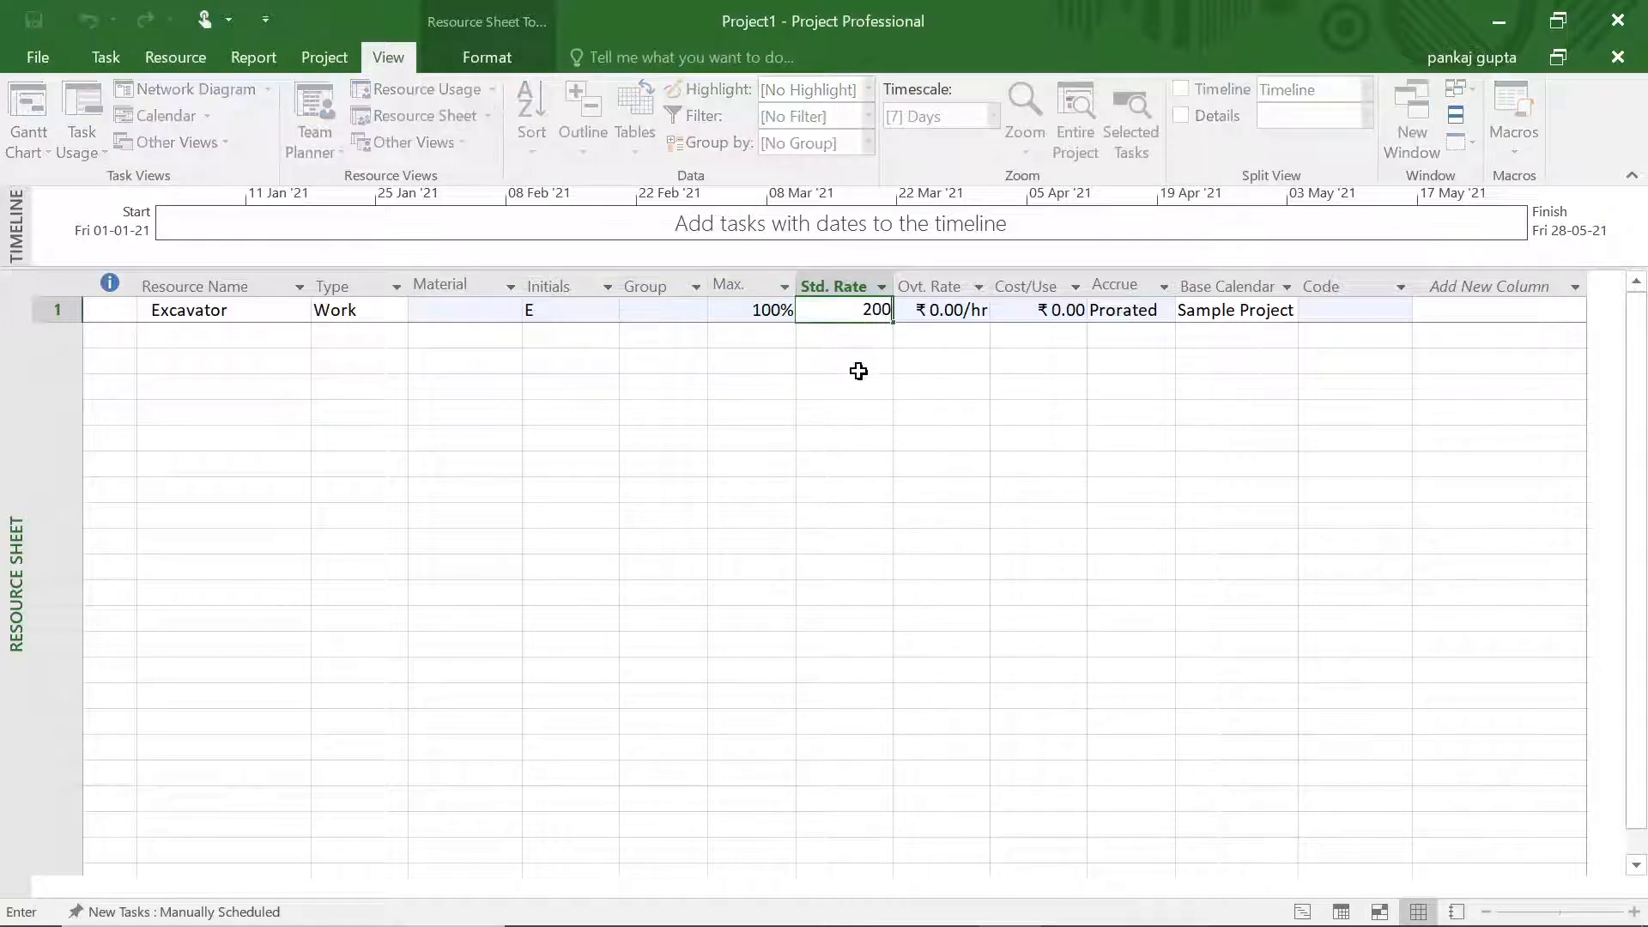
{"action": "key", "text": "Return"}
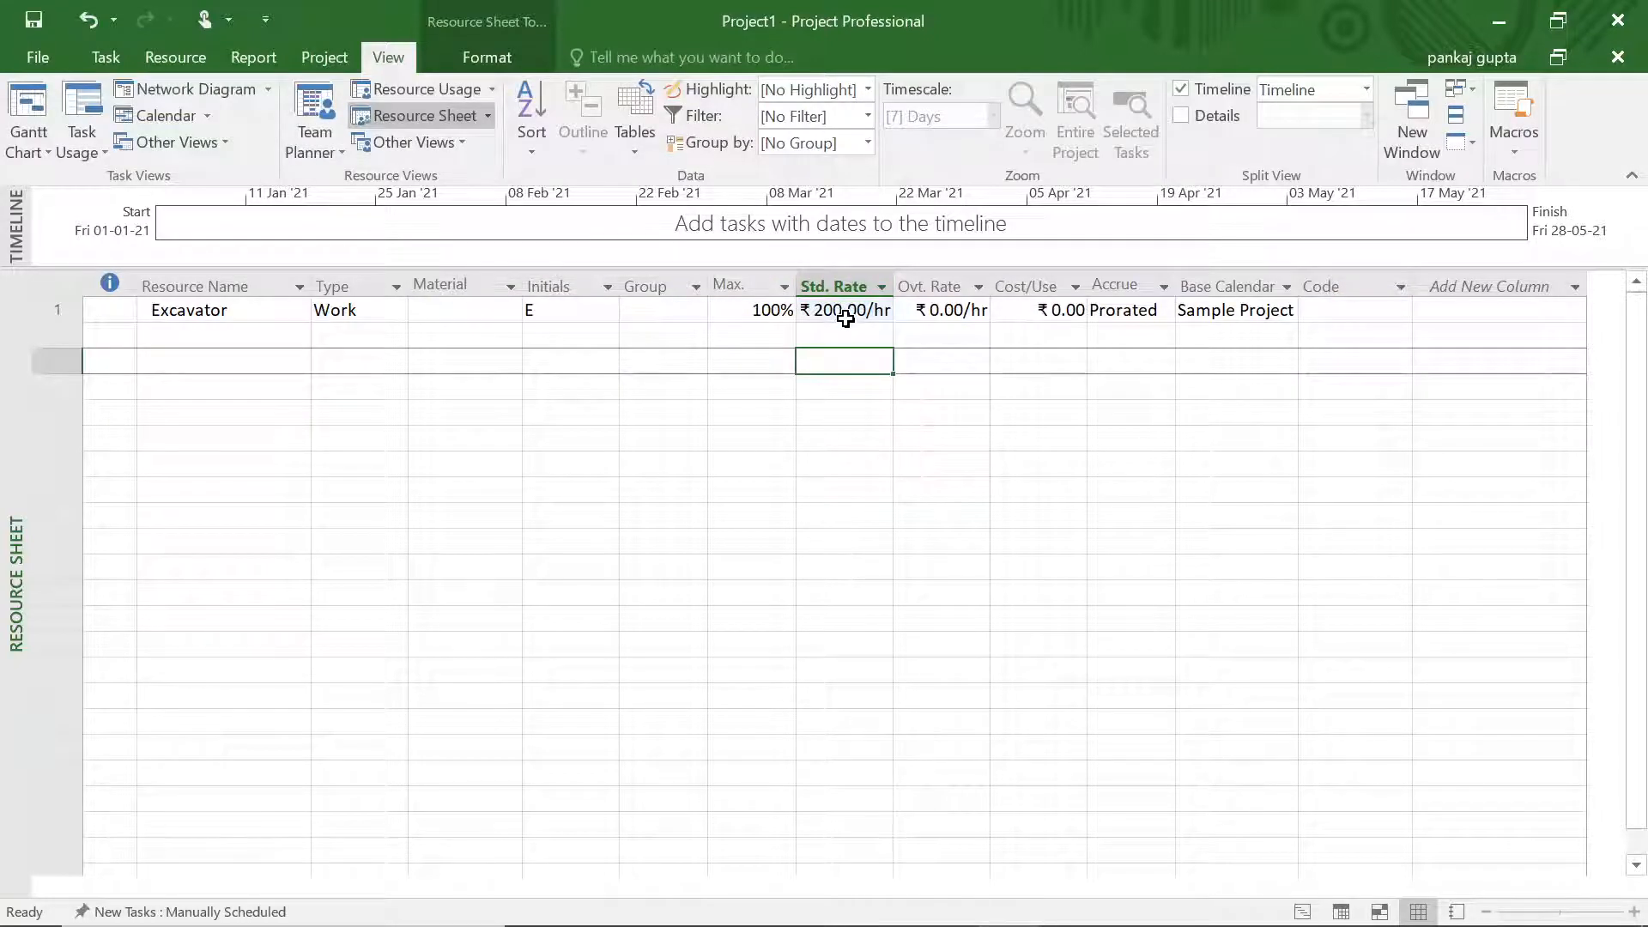
{"action": "left_click", "coordinate": [947, 314]}
{"action": "type", "text": "300"}
{"action": "key", "text": "Return"}
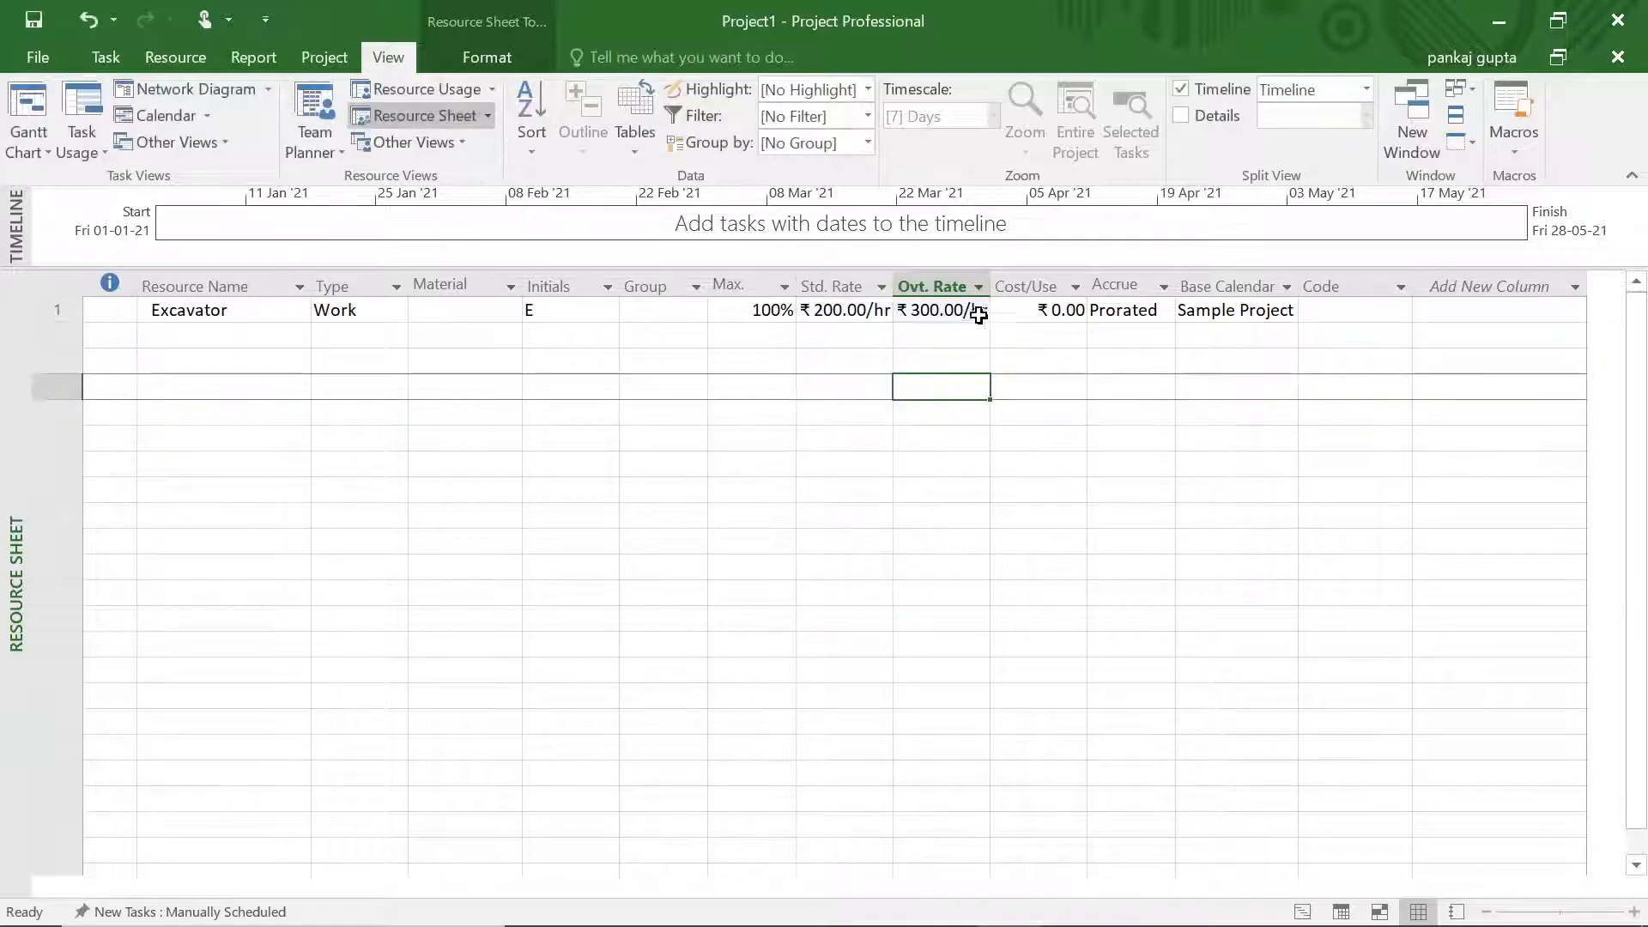
Look through the Excavator's accrual options and widen the Base Calendar column
{"action": "left_click", "coordinate": [1162, 307]}
{"action": "left_click", "coordinate": [1163, 309]}
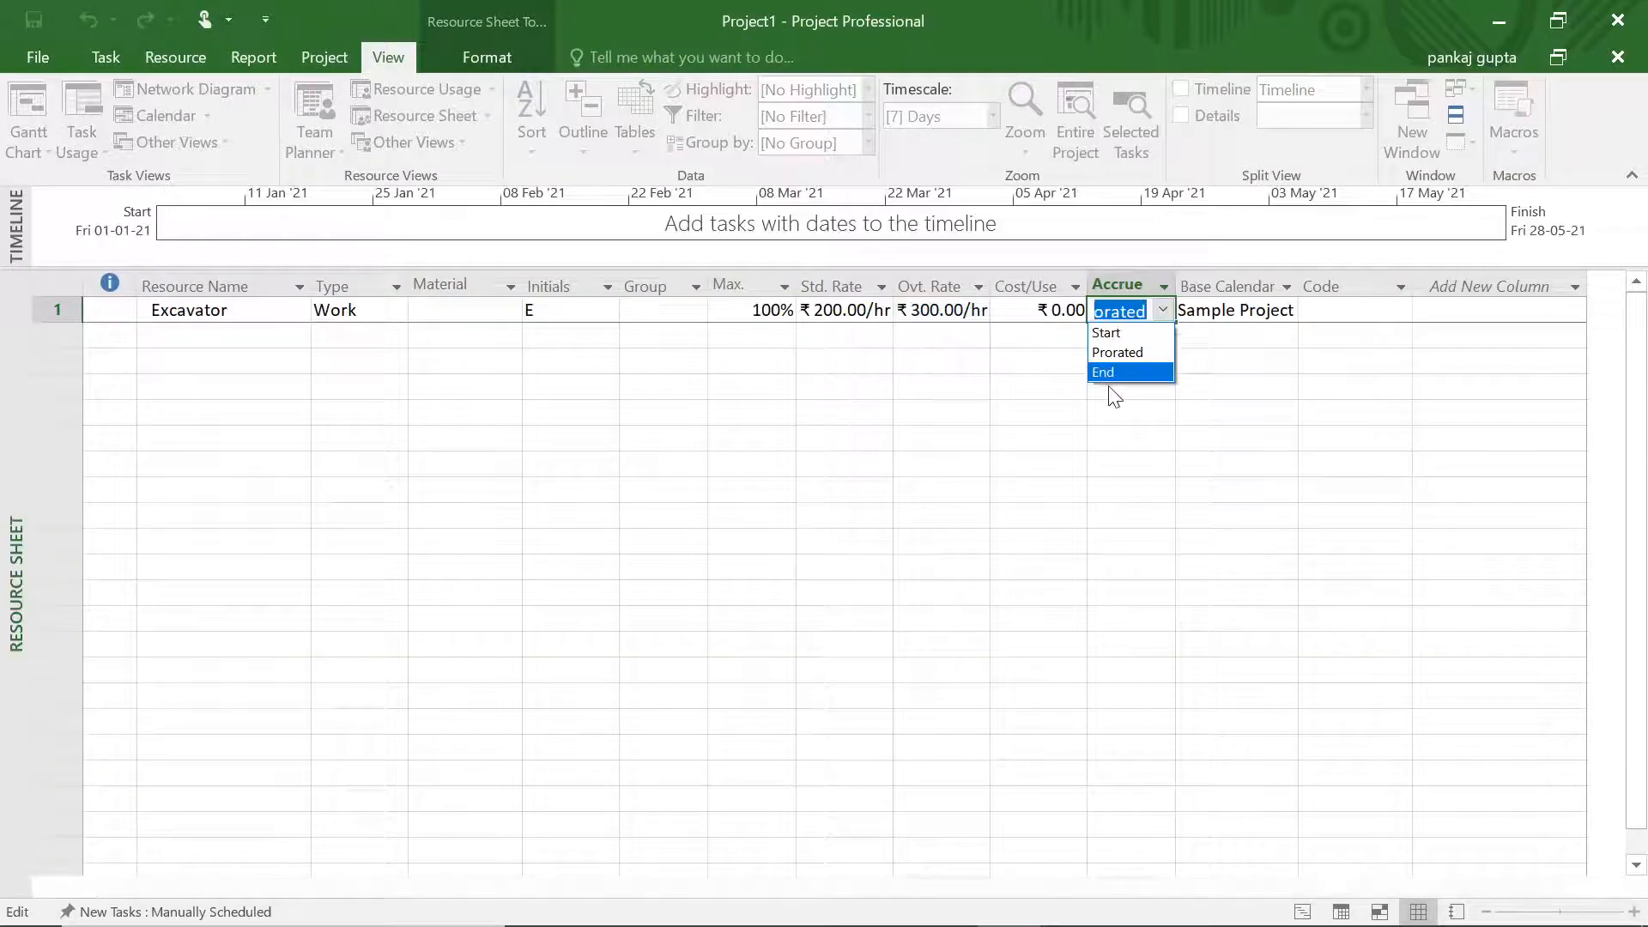
{"action": "left_click", "coordinate": [1110, 410]}
{"action": "left_click", "coordinate": [1148, 369]}
{"action": "double_click", "coordinate": [1315, 282]}
{"action": "left_click", "coordinate": [1365, 286]}
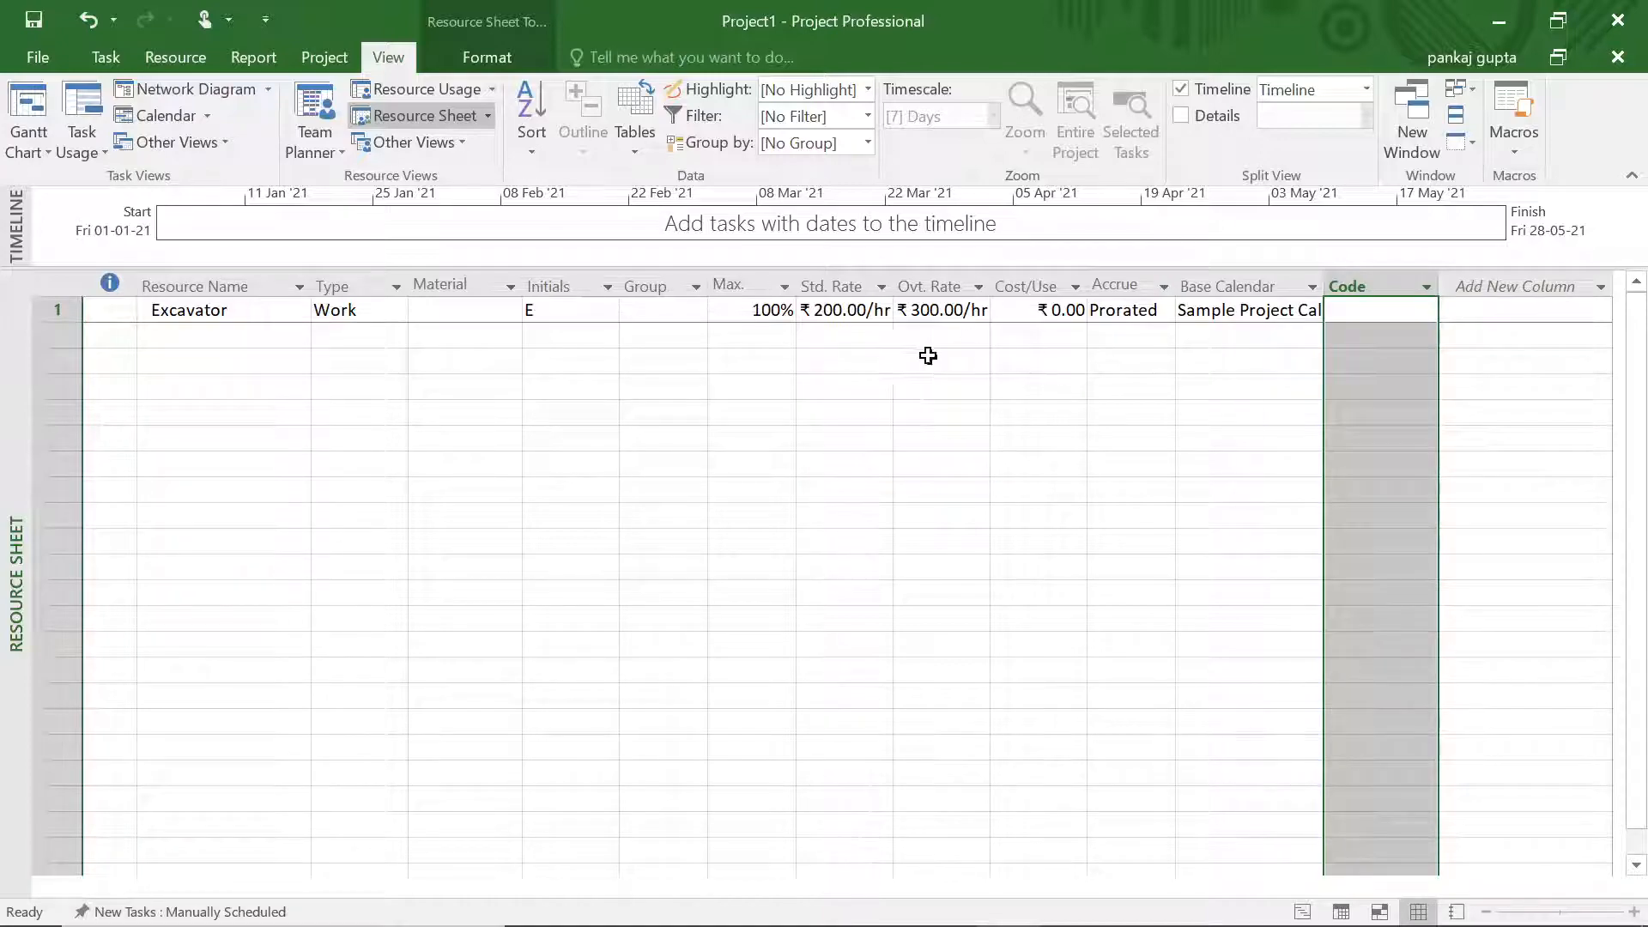
Add a second resource named WaterProofing Work and widen the Resource Name column to fit it
{"action": "left_click", "coordinate": [283, 342]}
{"action": "type", "text": "WaterProofing"}
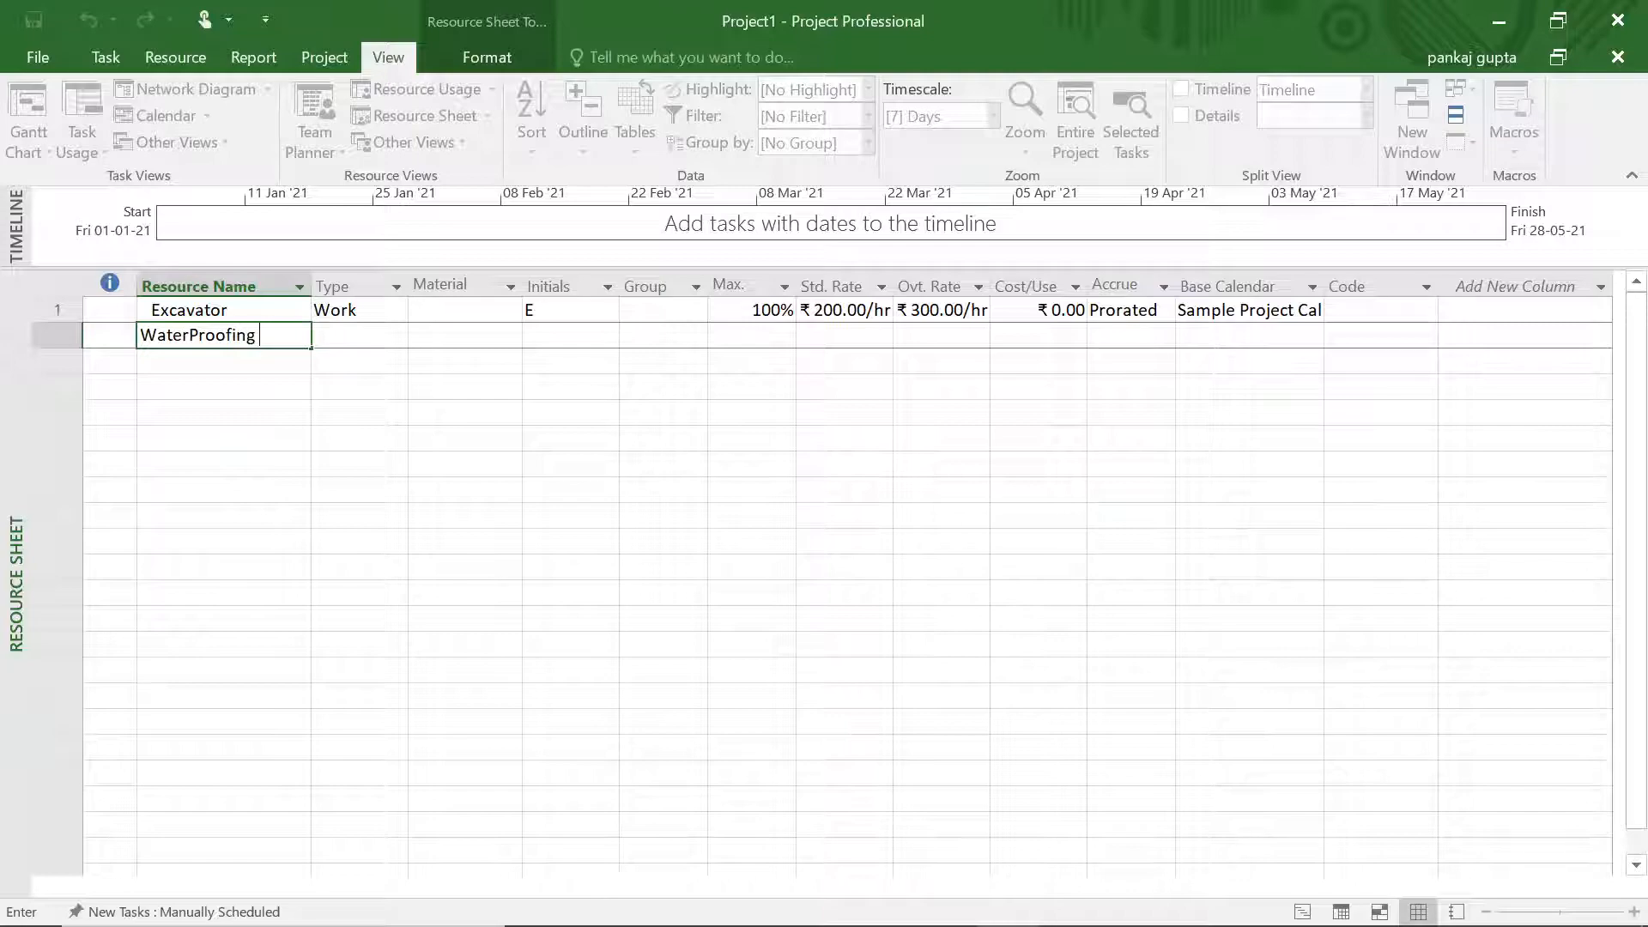
{"action": "key", "text": "Return"}
{"action": "left_click_drag", "start_coordinate": [310, 286], "coordinate": [362, 285]}
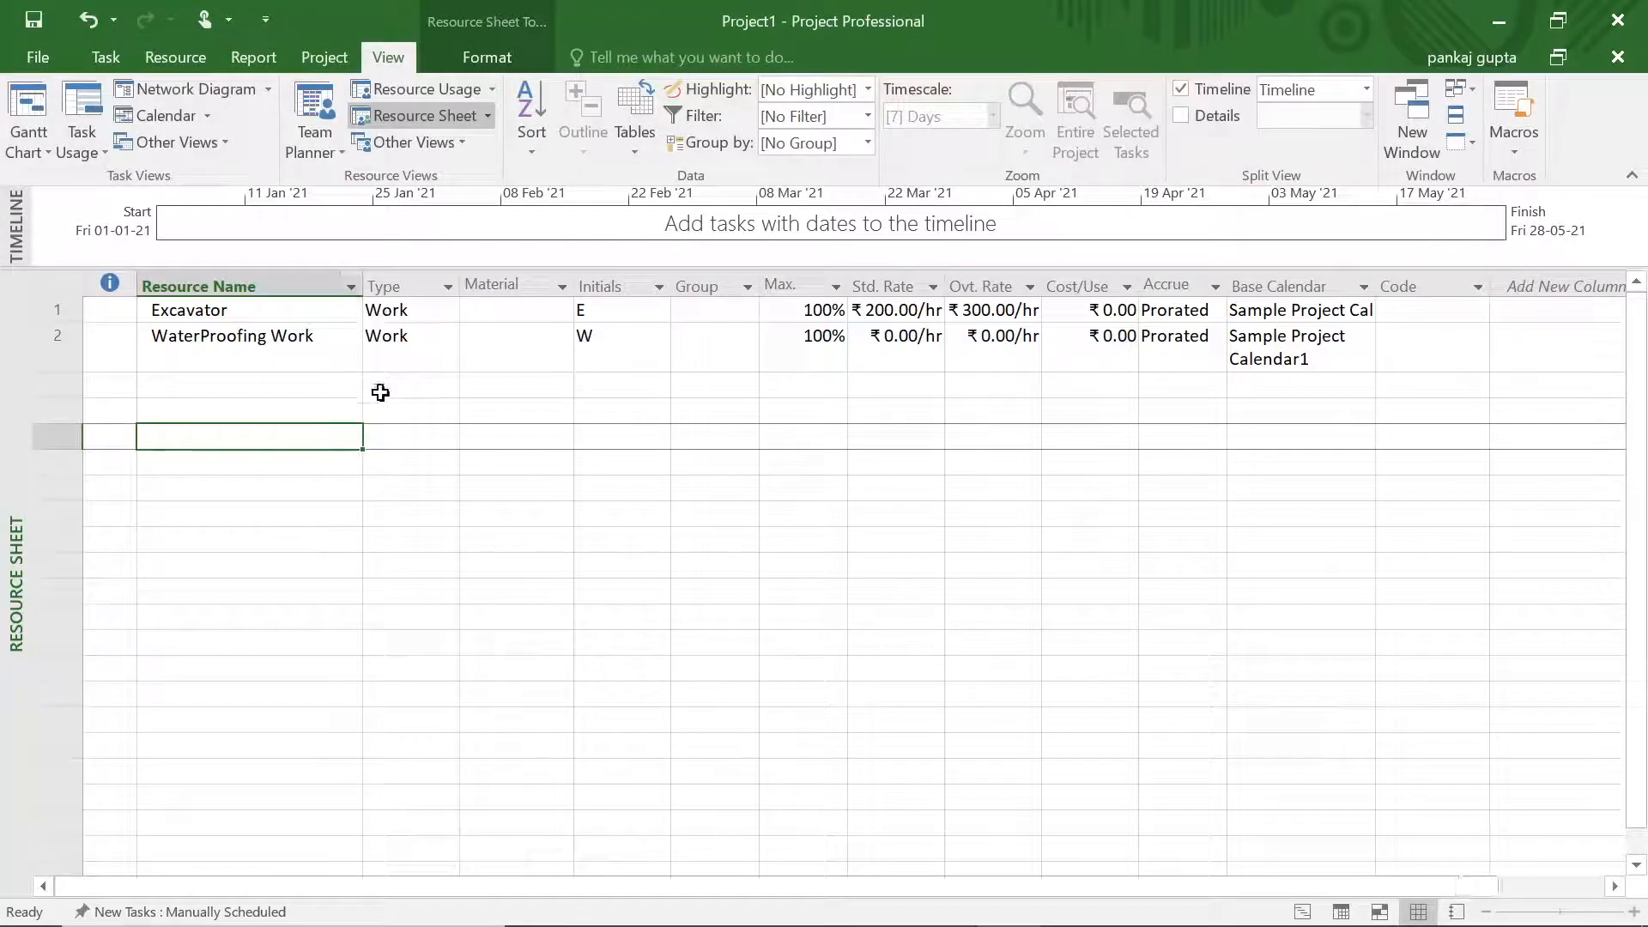
Change the type of the WaterProofing Work resource to Material
{"action": "left_click", "coordinate": [879, 342]}
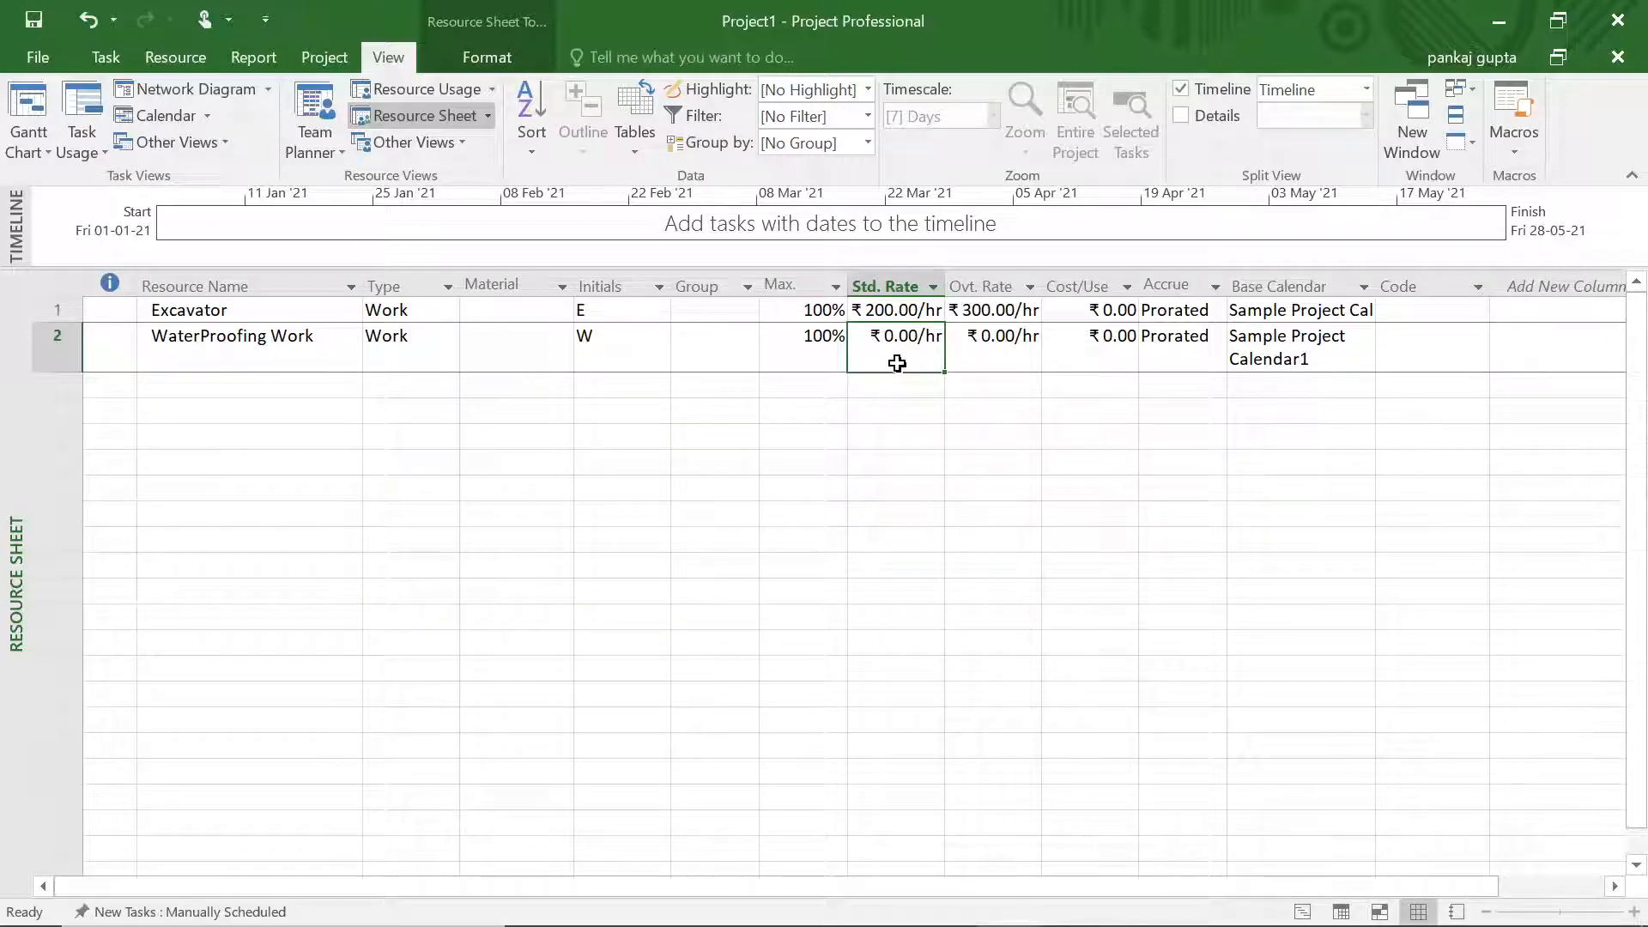
{"action": "left_click", "coordinate": [450, 353]}
{"action": "left_click", "coordinate": [449, 350]}
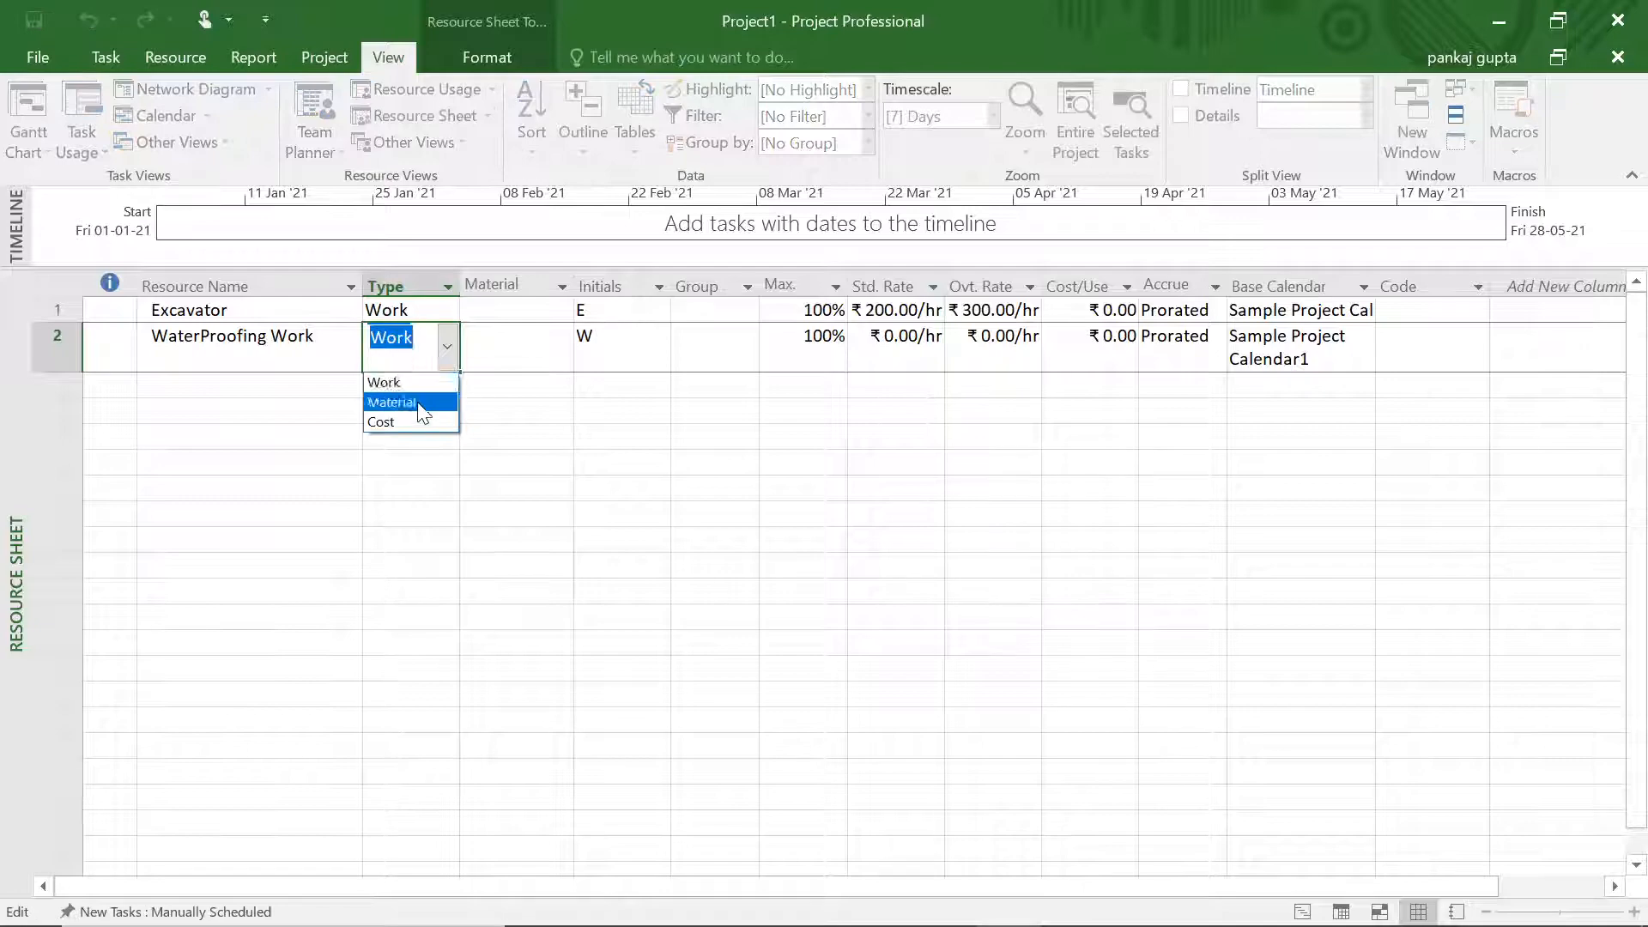
{"action": "left_click", "coordinate": [426, 408]}
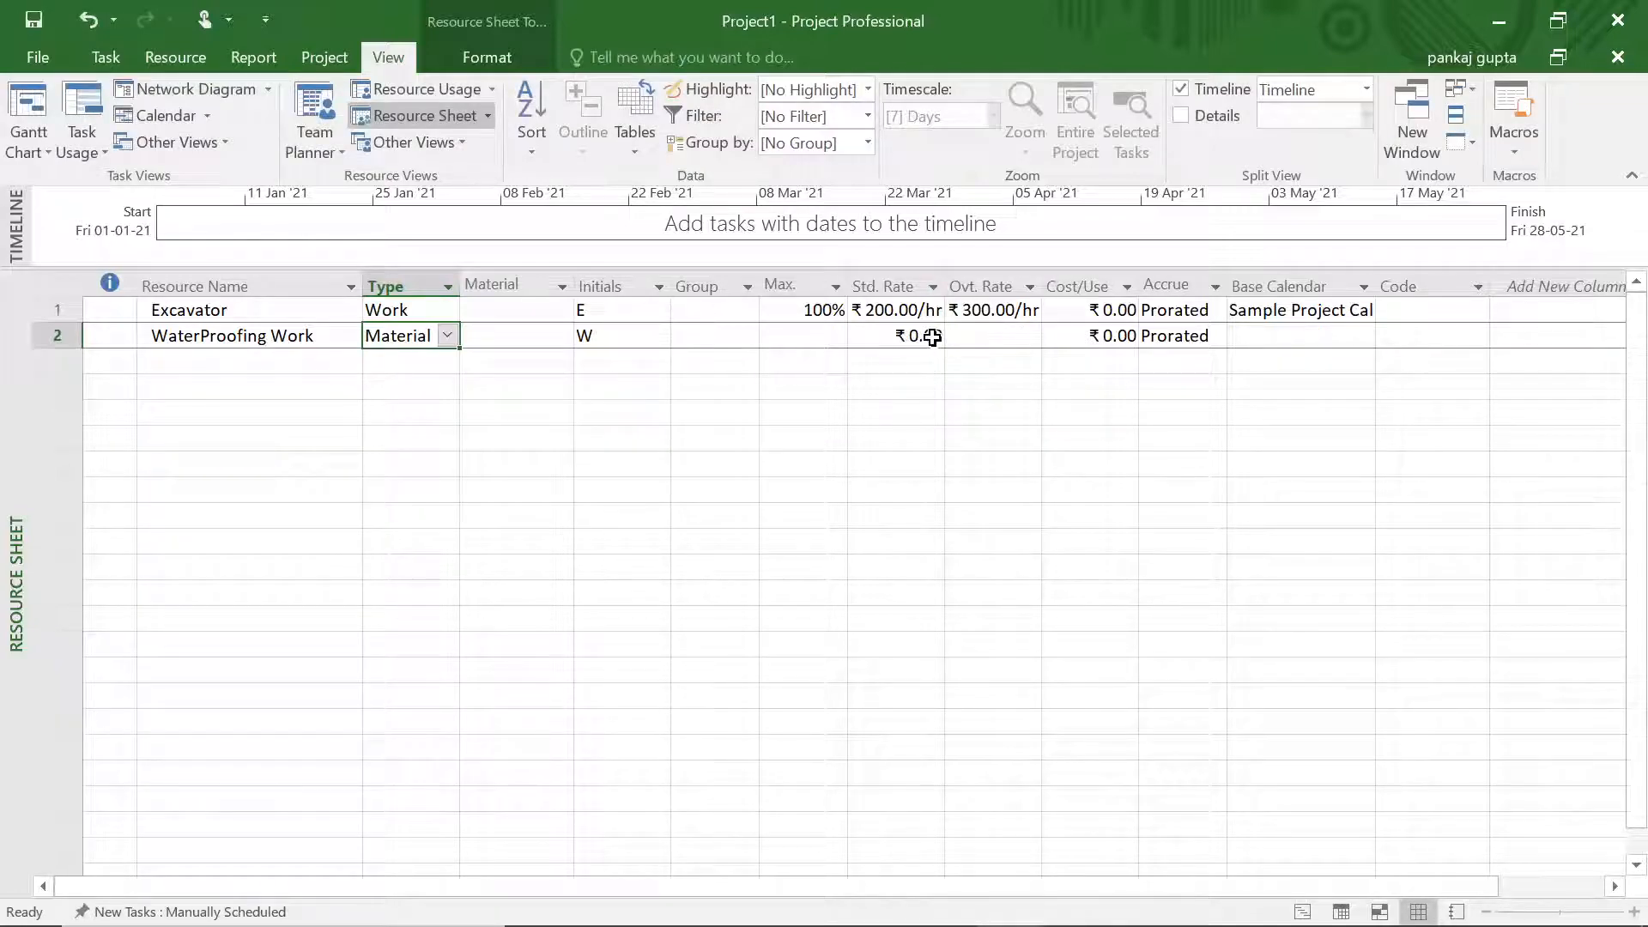
{"action": "left_click", "coordinate": [526, 336]}
{"action": "type", "text": "k"}
{"action": "left_click", "coordinate": [527, 384]}
{"action": "left_click", "coordinate": [532, 337]}
{"action": "key", "text": "Delete"}
{"action": "left_click", "coordinate": [525, 384]}
{"action": "left_click", "coordinate": [561, 288]}
{"action": "left_click", "coordinate": [585, 354]}
Give WaterProofing Work the material label sqm and a standard rate of ₹300
{"action": "left_click", "coordinate": [526, 337]}
{"action": "left_click", "coordinate": [526, 337]}
{"action": "type", "text": "sqm"}
{"action": "left_click", "coordinate": [849, 339]}
{"action": "type", "text": "300"}
{"action": "left_click", "coordinate": [927, 410]}
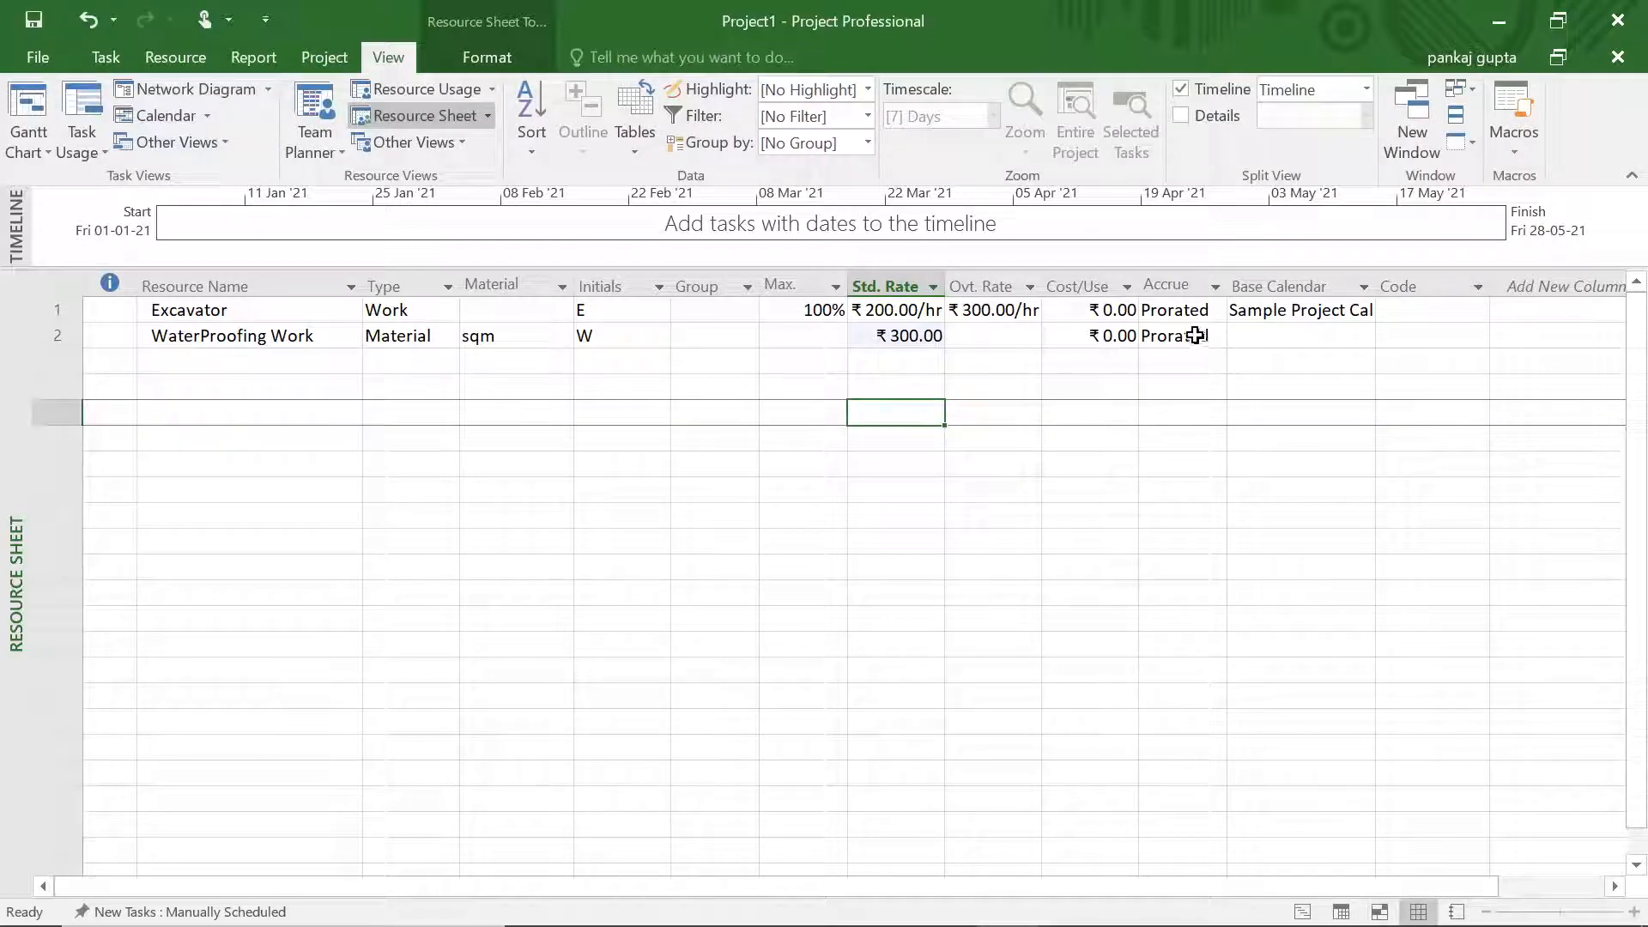
{"action": "left_click", "coordinate": [1253, 337]}
Add a third resource named Reinforcement and set its type to Material
{"action": "left_click", "coordinate": [313, 364]}
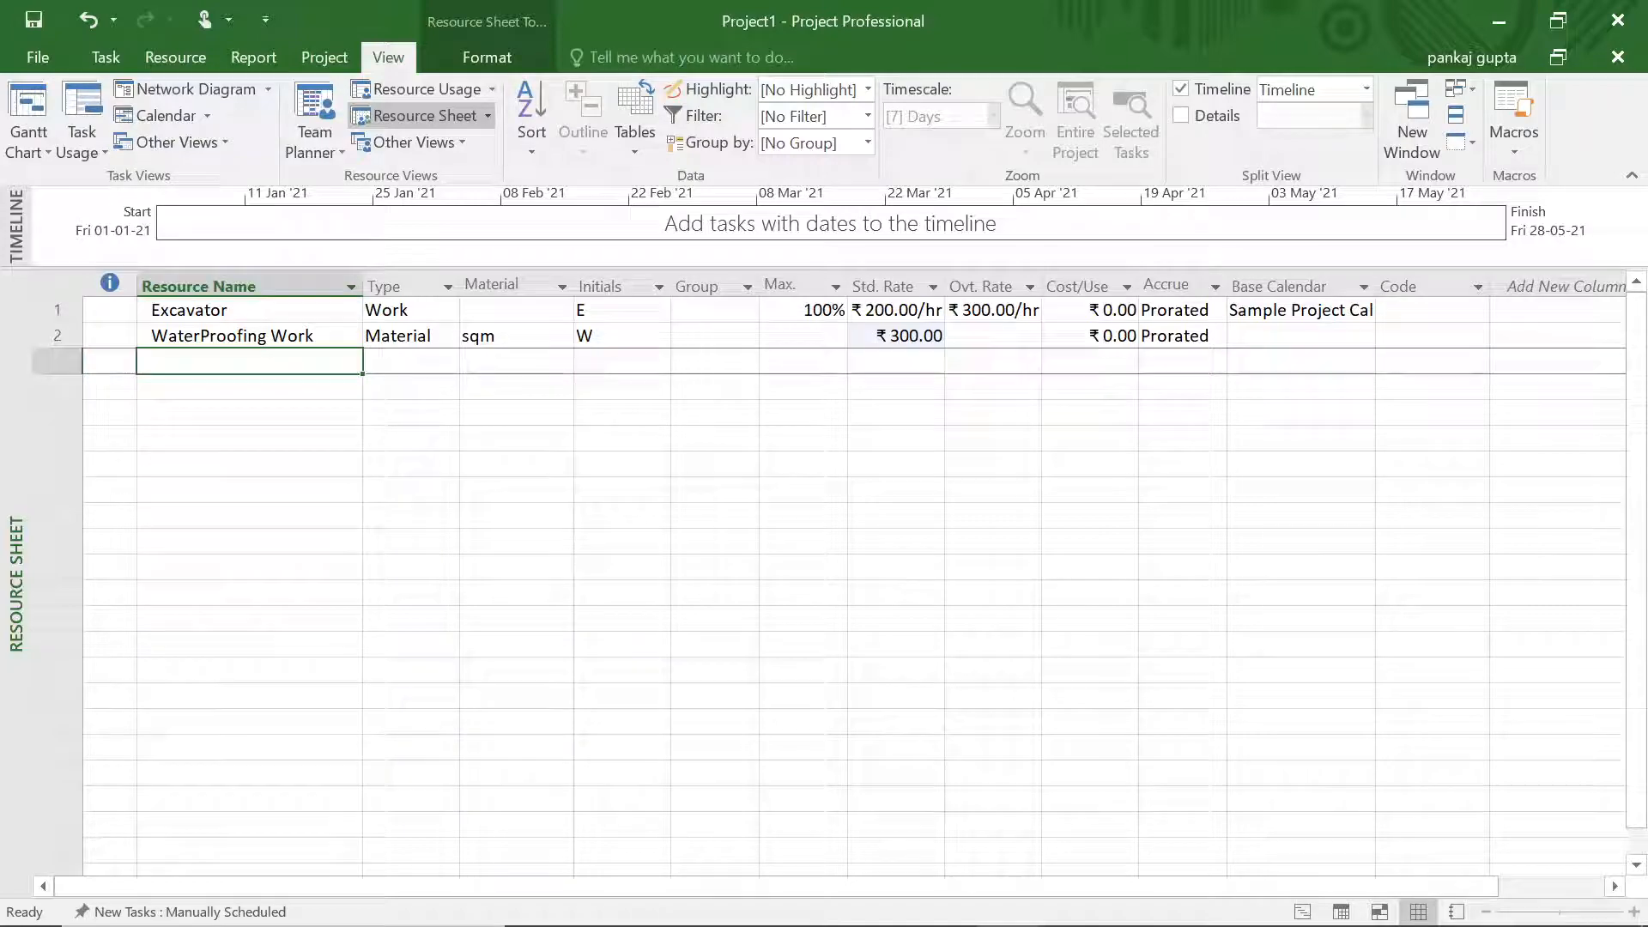
{"action": "type", "text": "Reinforcement"}
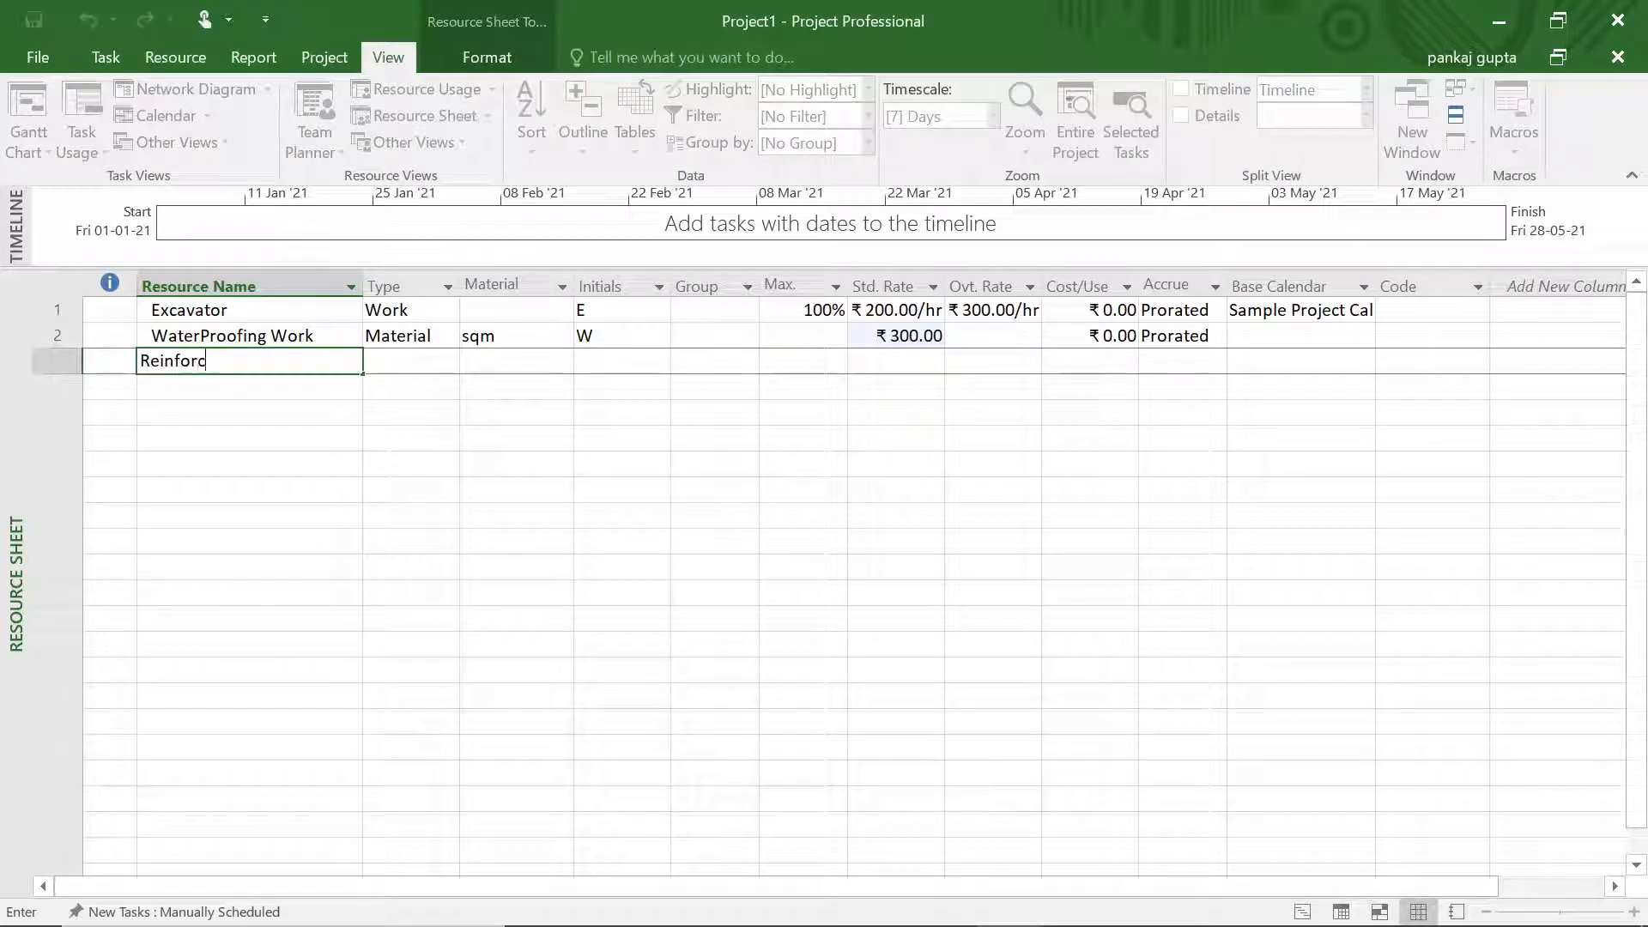
{"action": "left_click", "coordinate": [410, 364]}
{"action": "left_click", "coordinate": [447, 360]}
{"action": "left_click", "coordinate": [391, 411]}
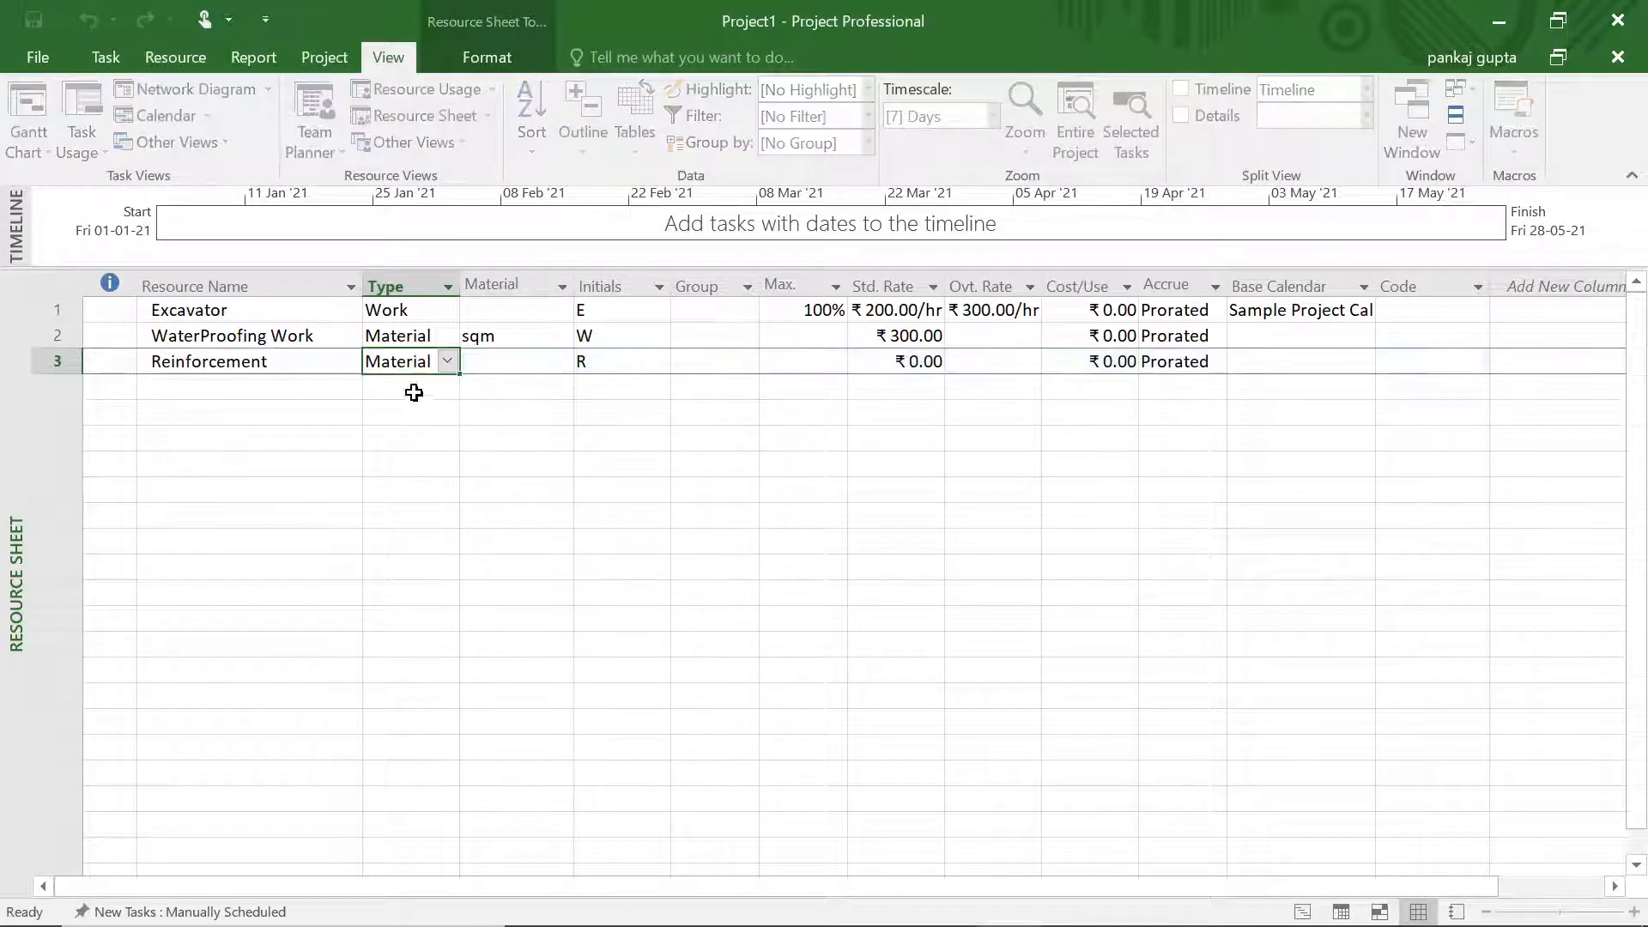
Give Reinforcement the material label ton and a standard rate of ₹55,000
{"action": "left_click", "coordinate": [513, 359]}
{"action": "type", "text": "to"}
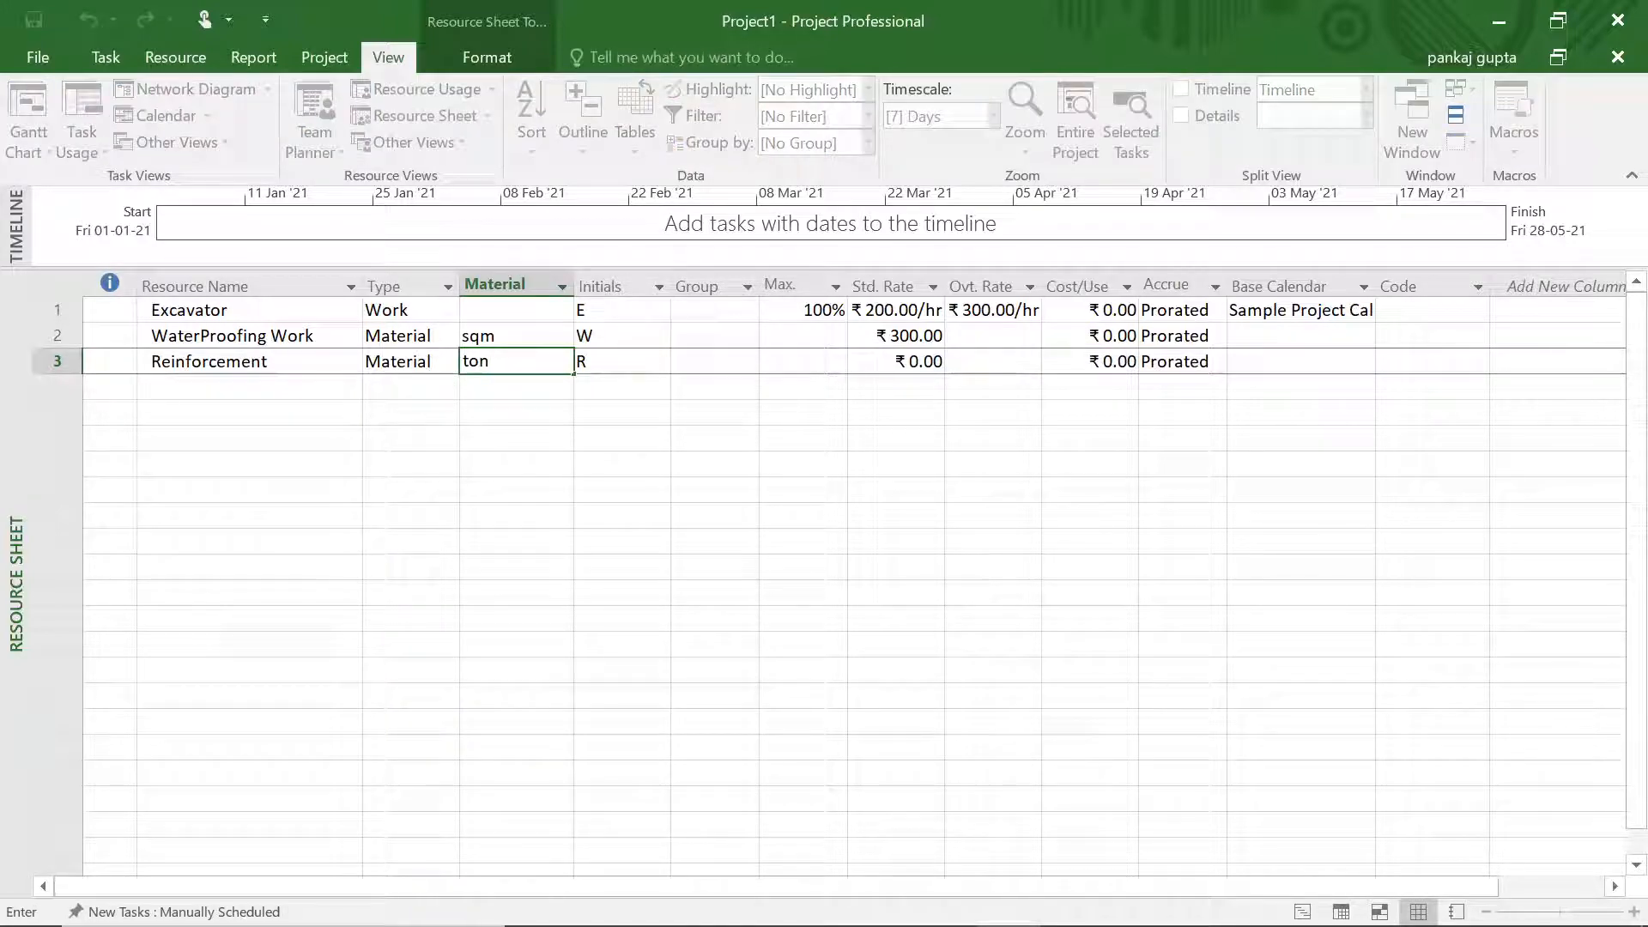
{"action": "type", "text": "n"}
{"action": "left_click", "coordinate": [560, 459]}
{"action": "left_click", "coordinate": [883, 365]}
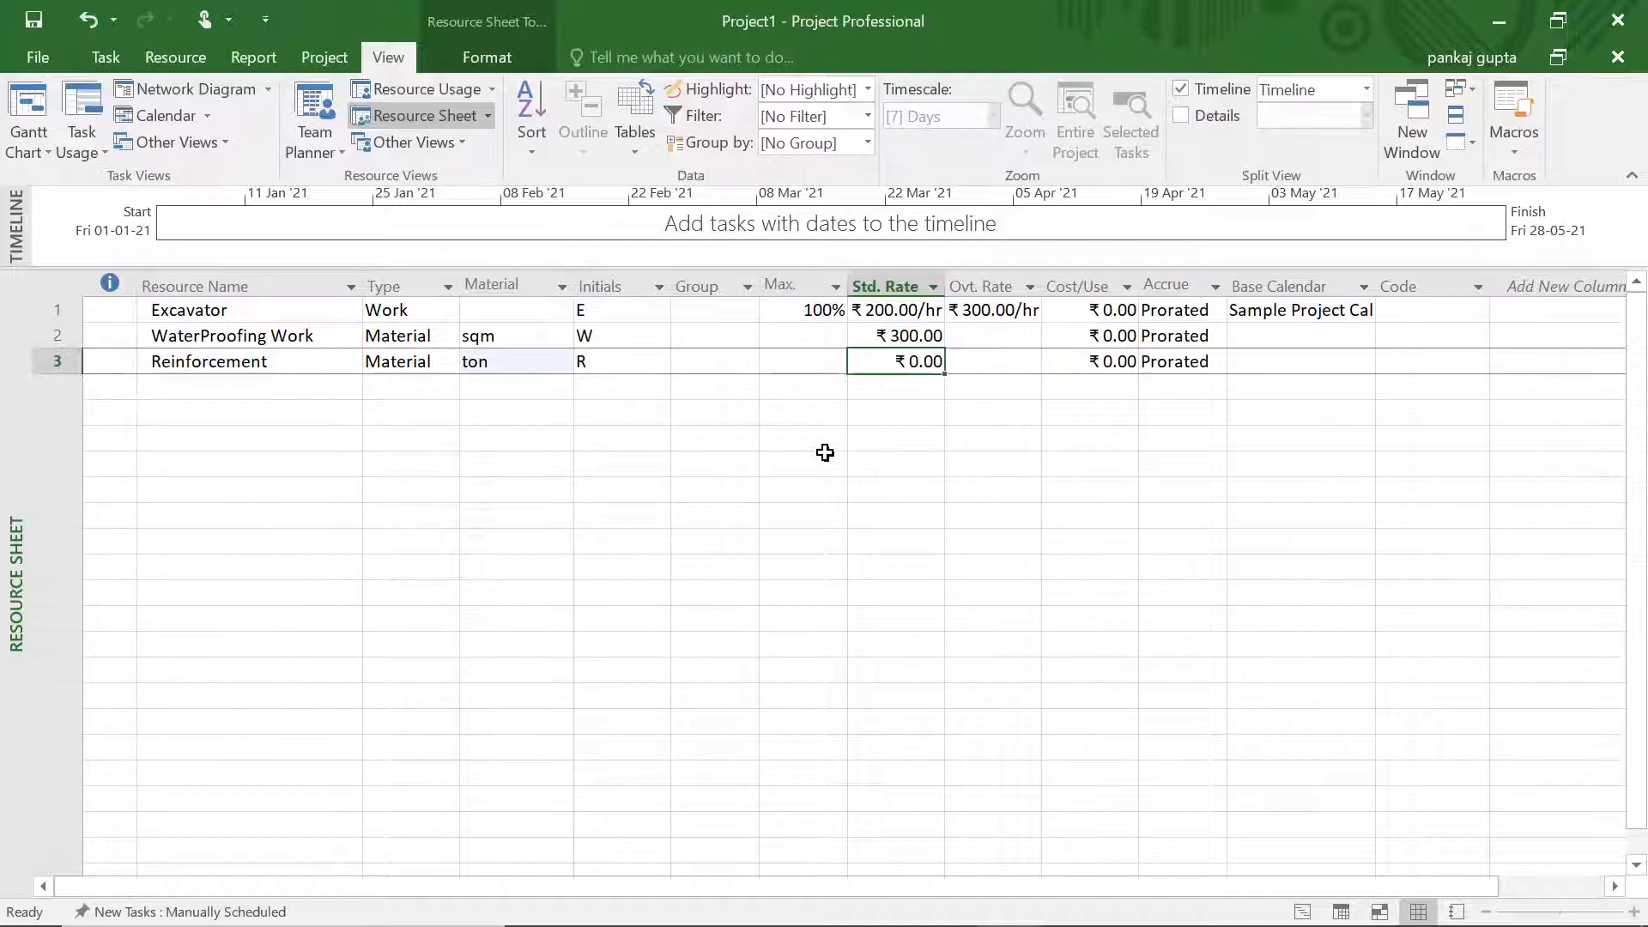
{"action": "type", "text": "55000"}
{"action": "left_click", "coordinate": [869, 462]}
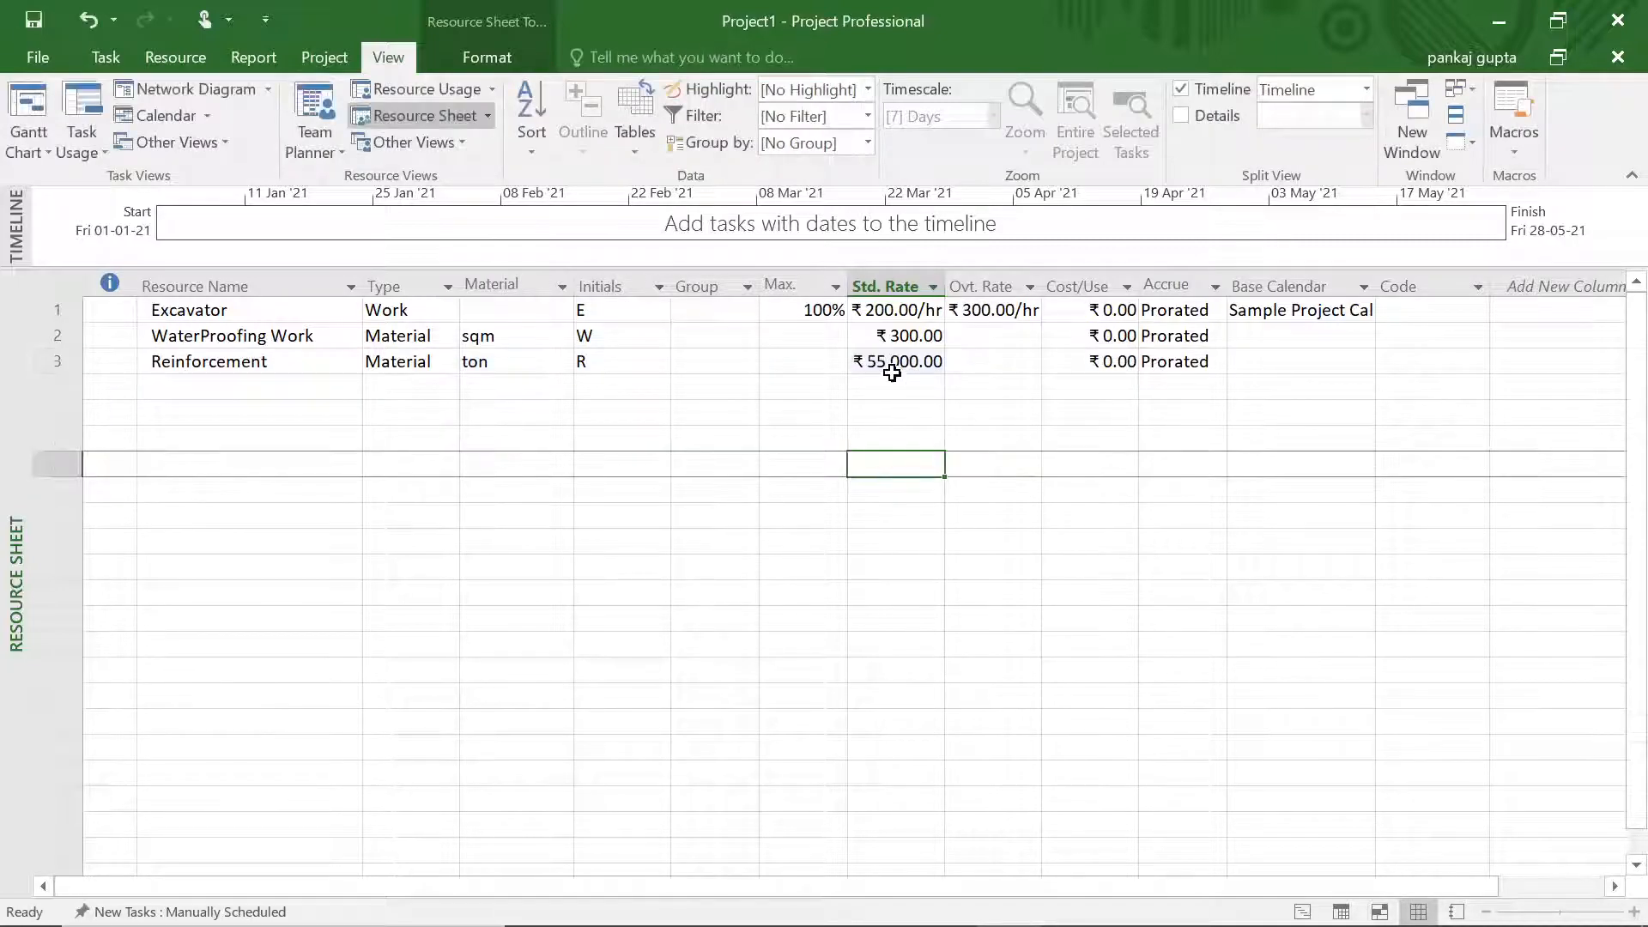
Add a fourth resource named Fitter Gang with type Work below Reinforcement
{"action": "left_click", "coordinate": [352, 388]}
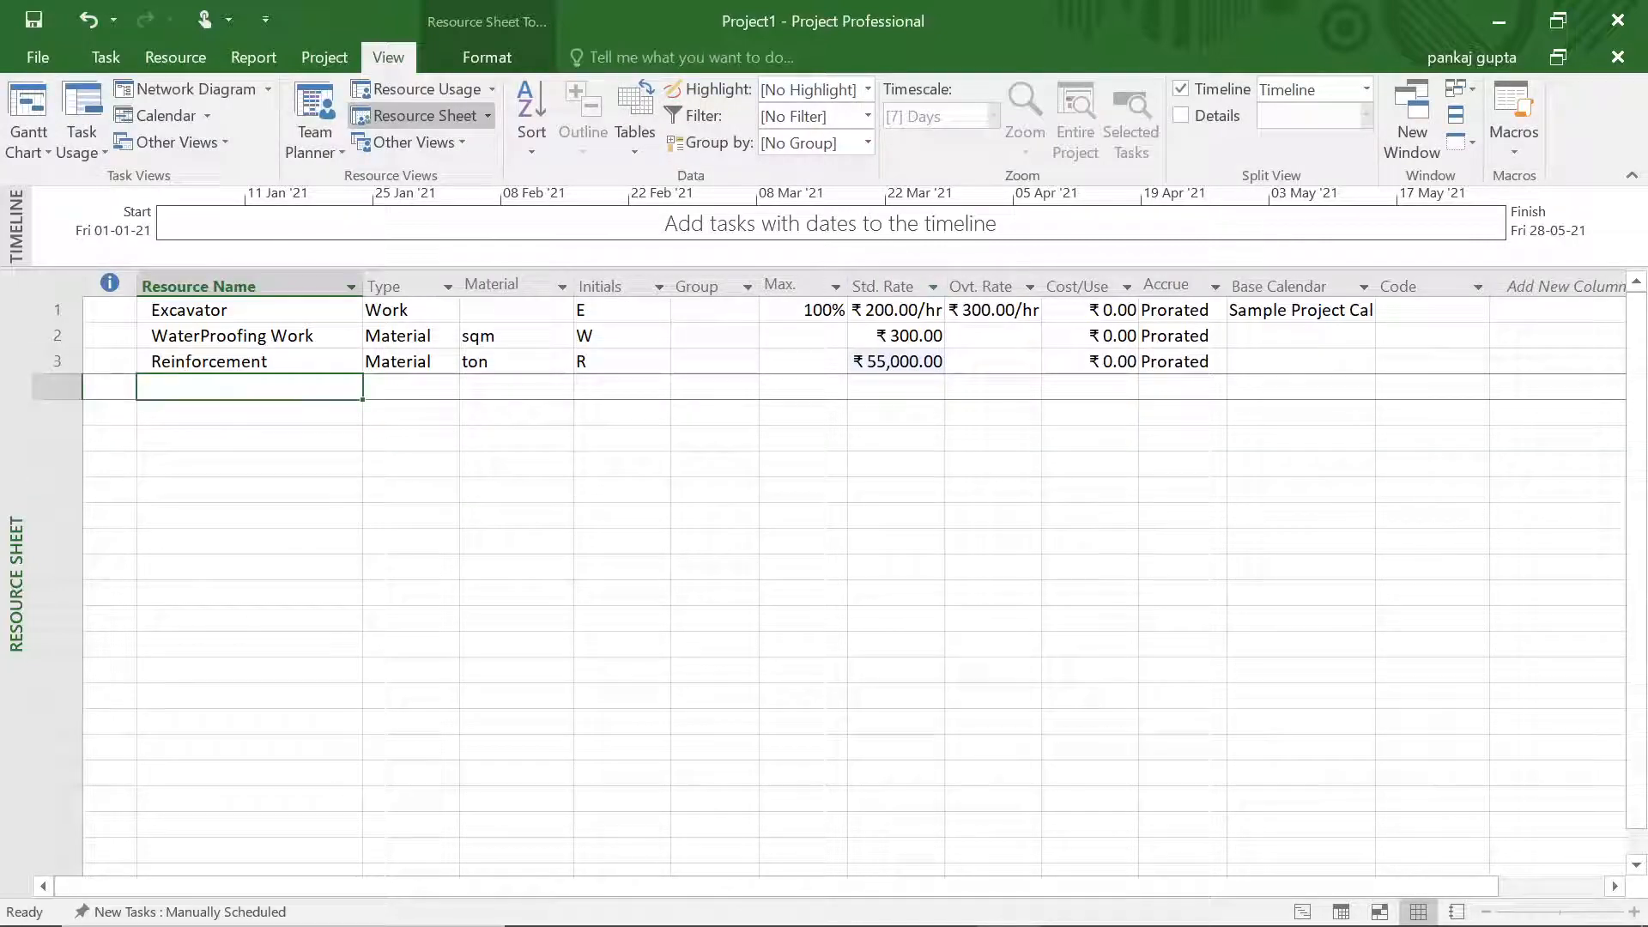
{"action": "type", "text": "Fitter Gang"}
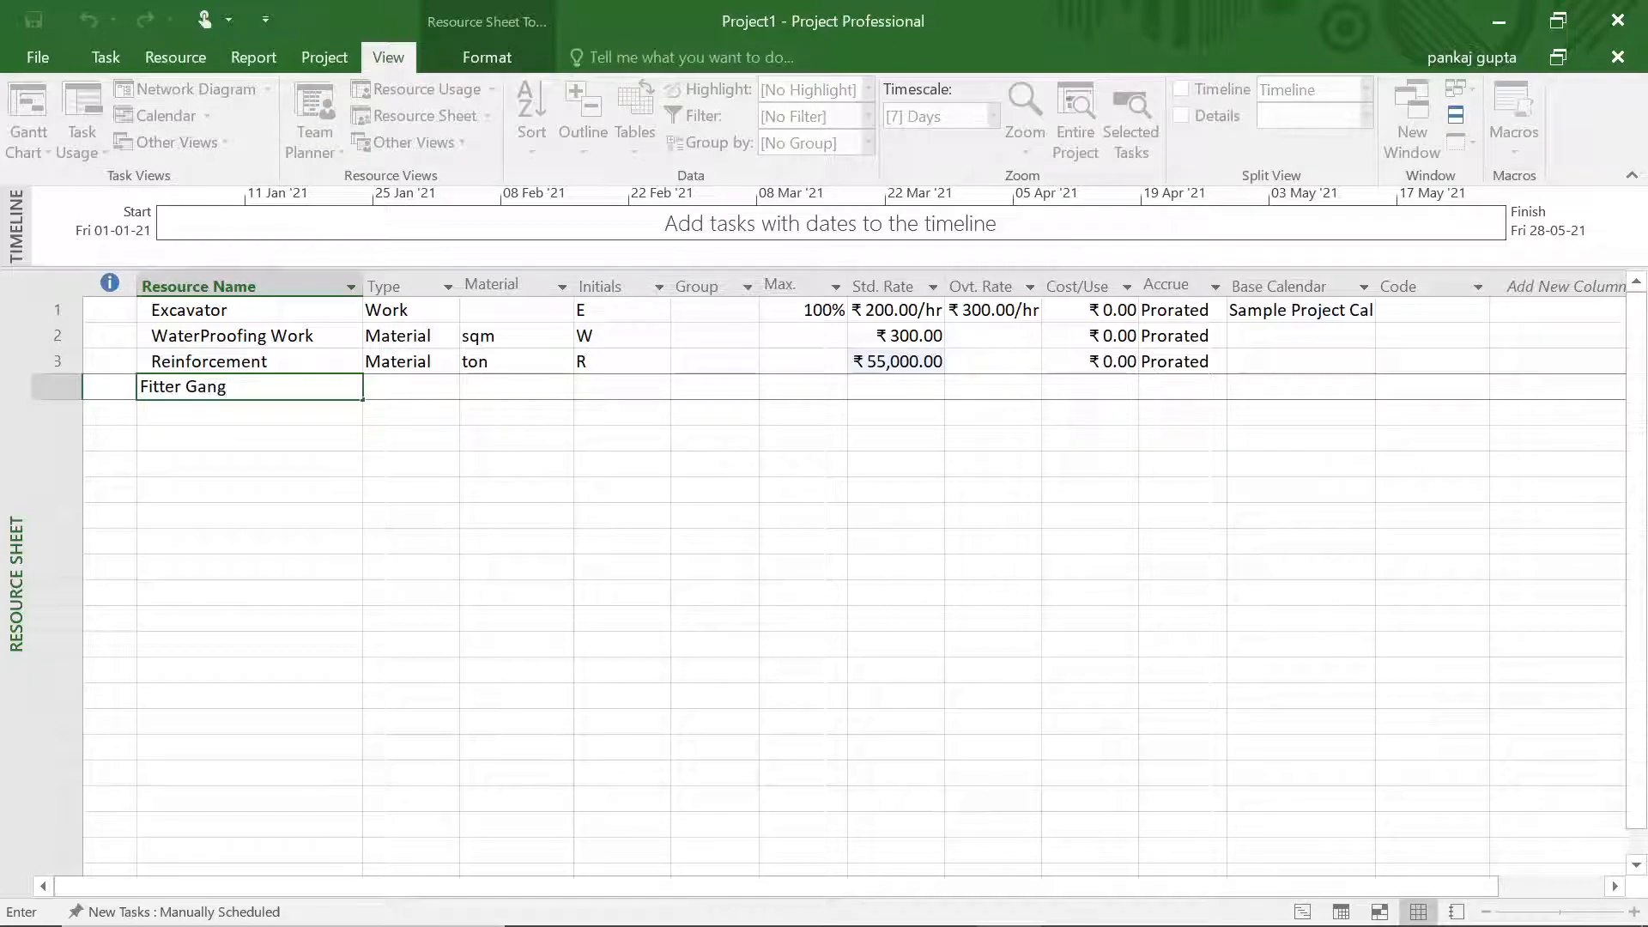
{"action": "left_click", "coordinate": [268, 573]}
{"action": "left_click", "coordinate": [395, 388]}
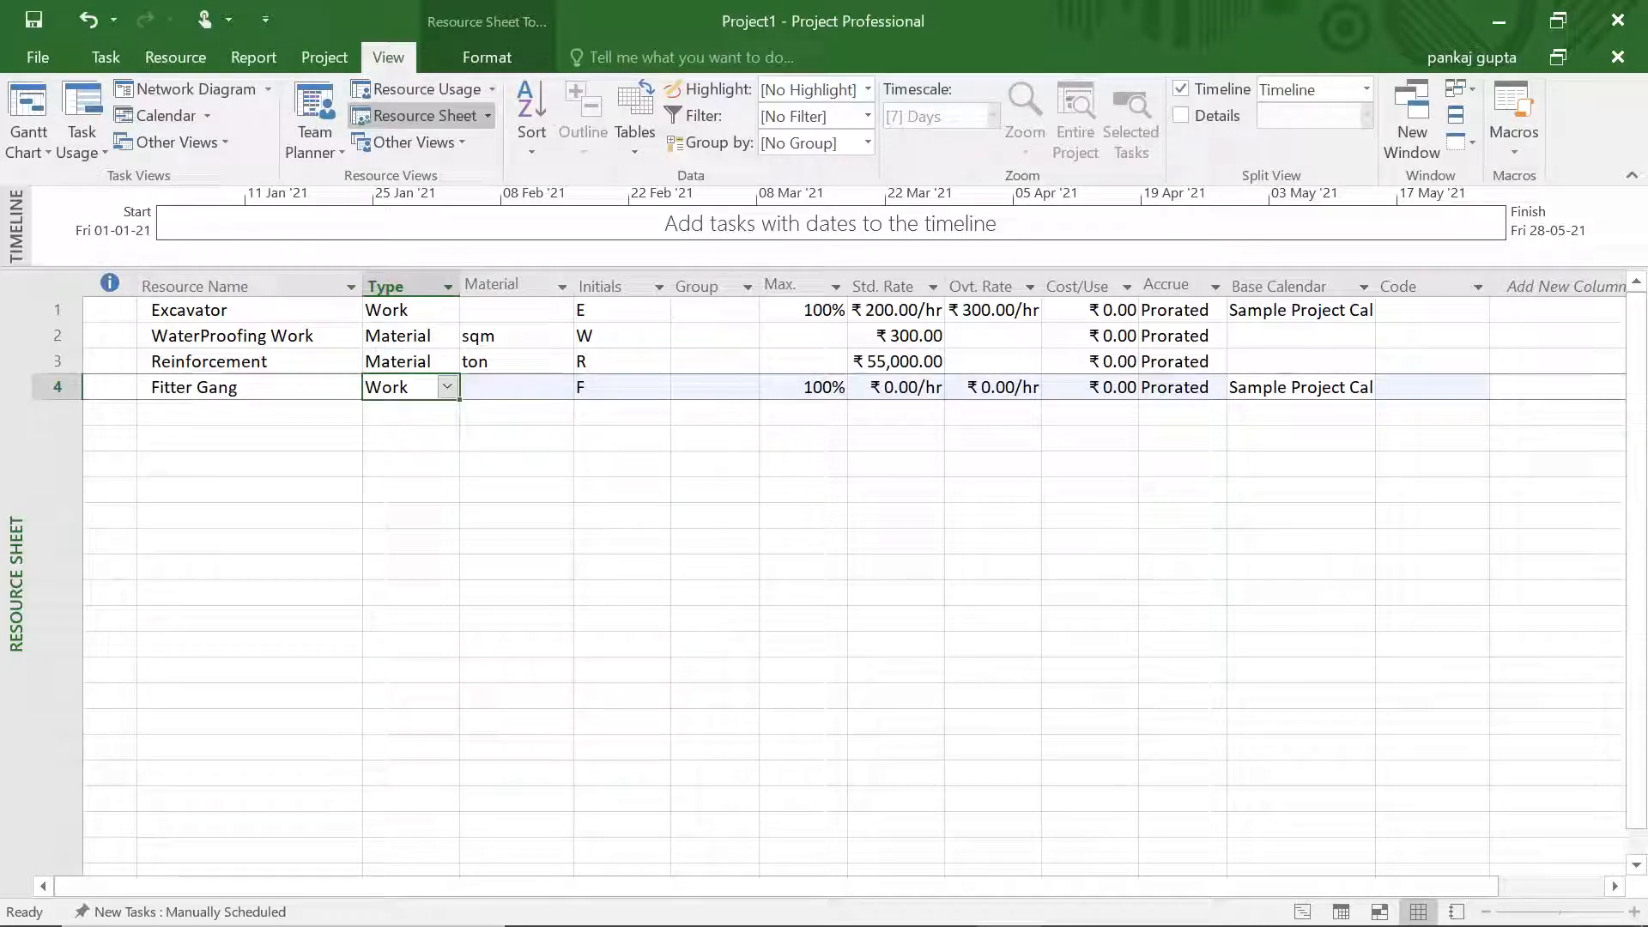
{"action": "left_click", "coordinate": [526, 392]}
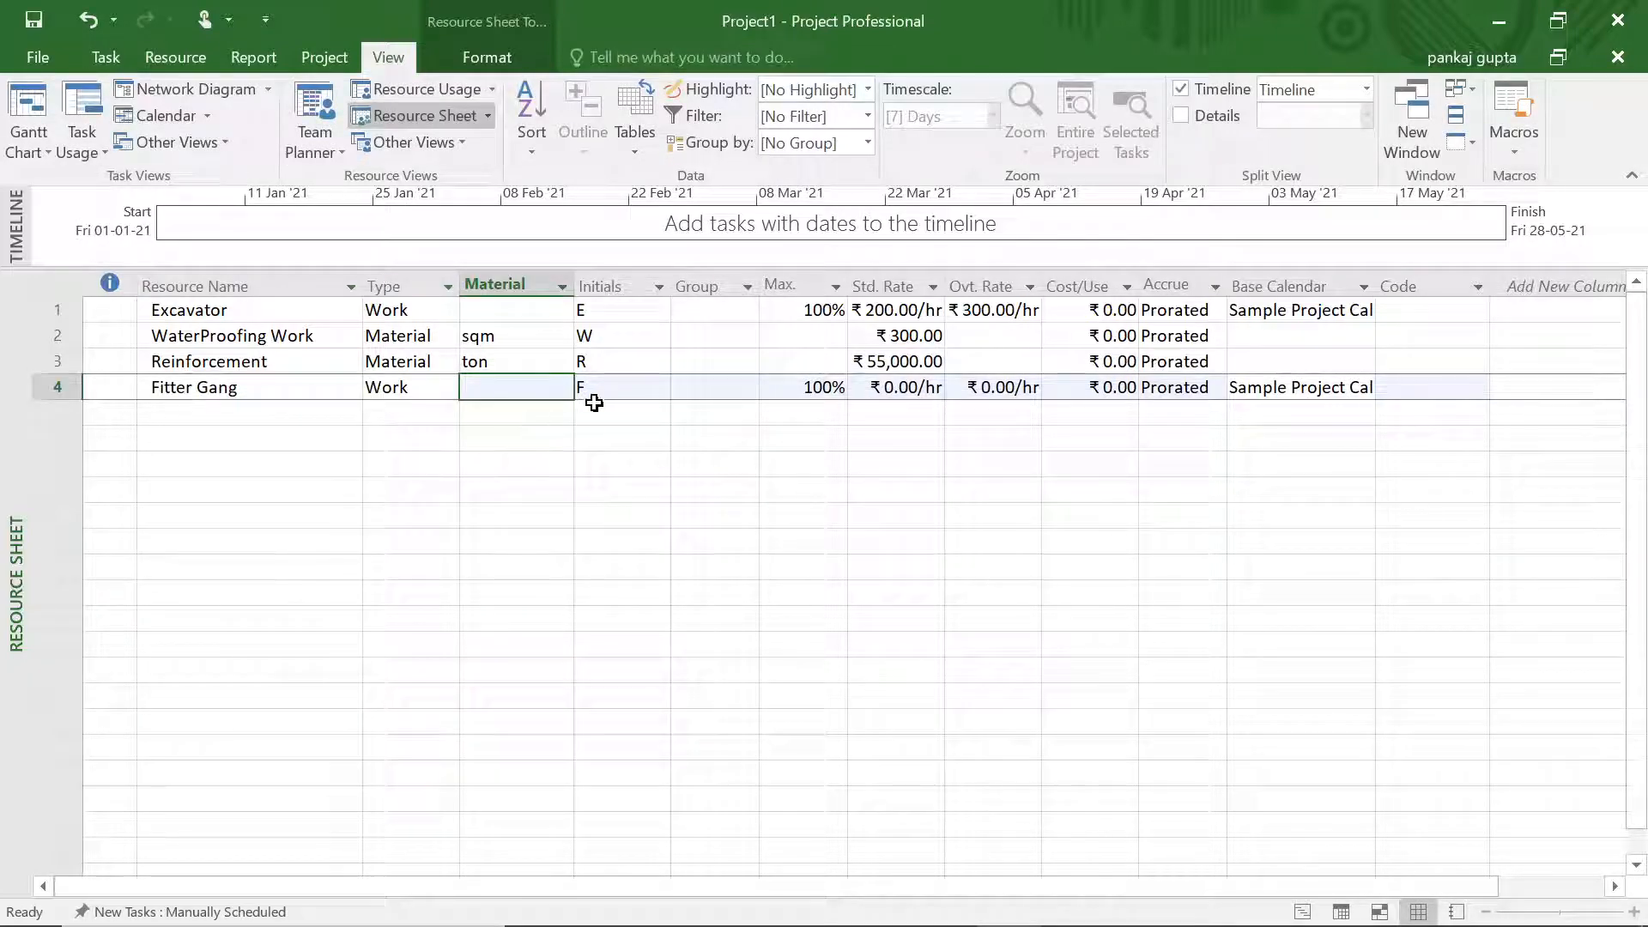
Give Fitter Gang a standard rate of ₹100/hr and an overtime rate of ₹120/hr
{"action": "left_click", "coordinate": [874, 388]}
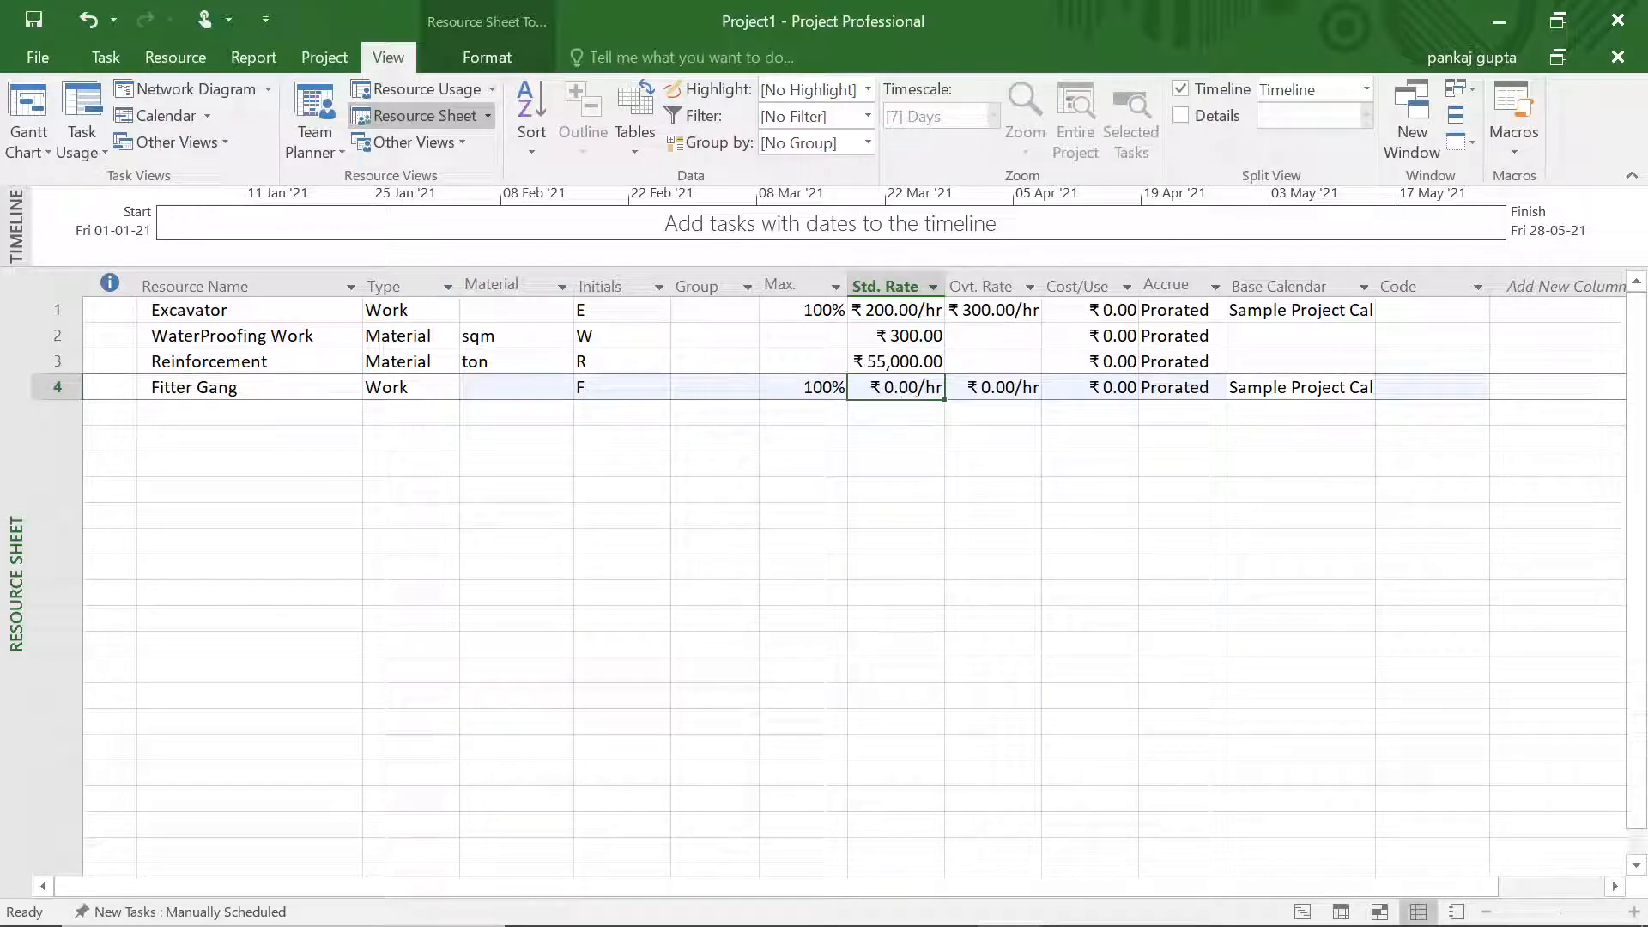
{"action": "type", "text": "100"}
{"action": "left_click", "coordinate": [895, 488]}
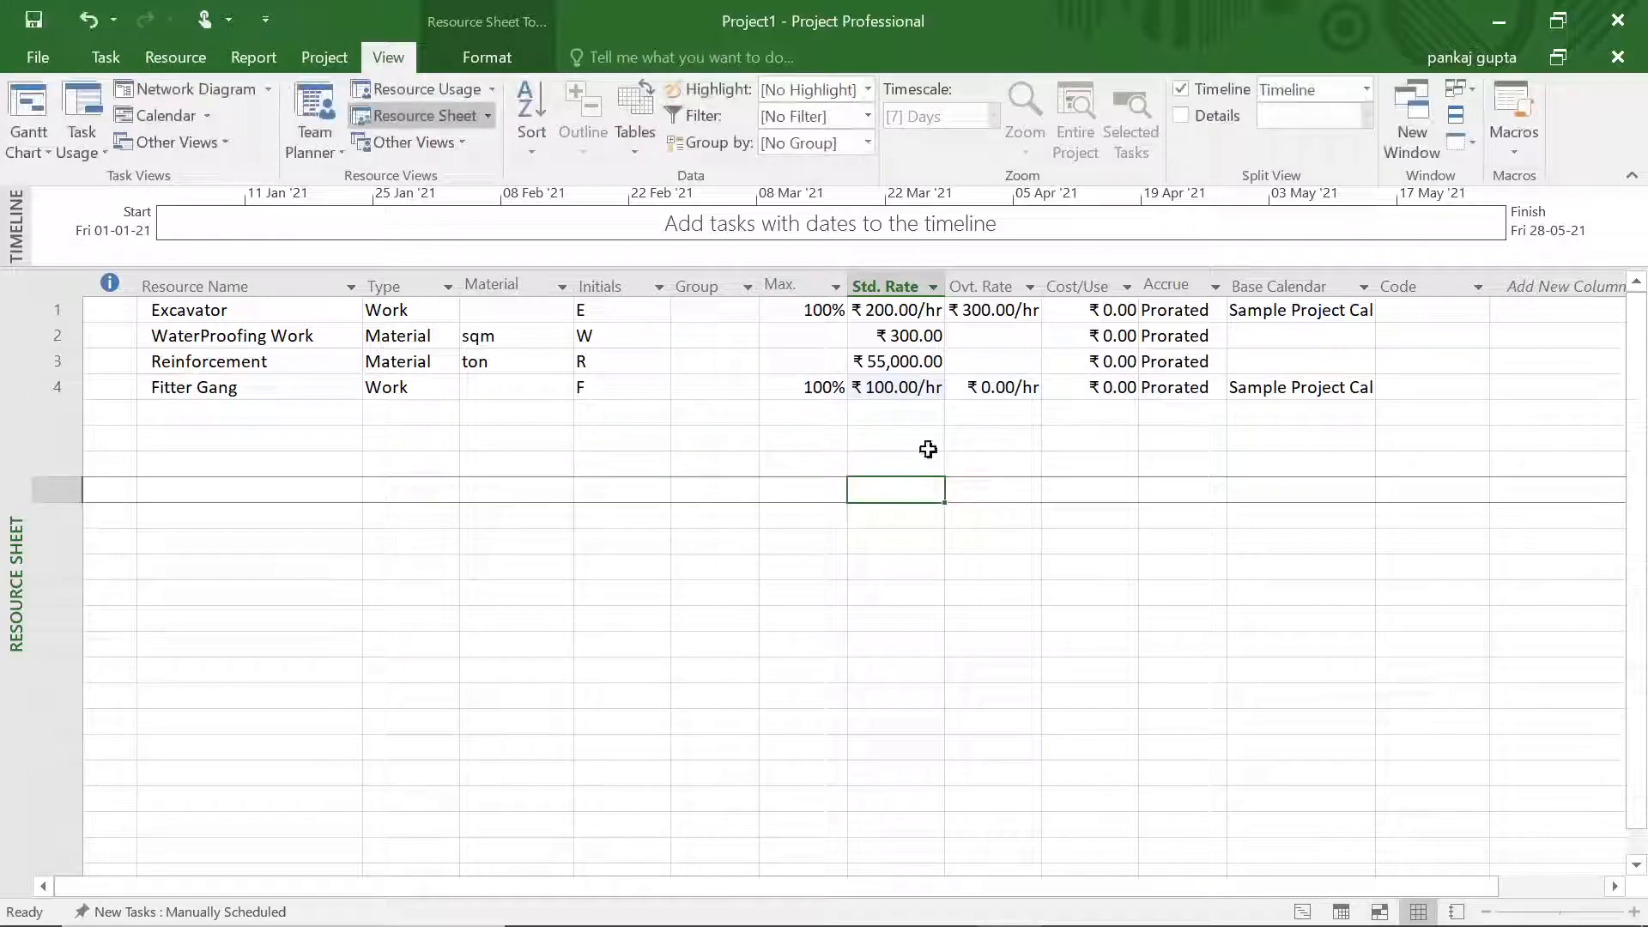
{"action": "left_click", "coordinate": [1013, 391]}
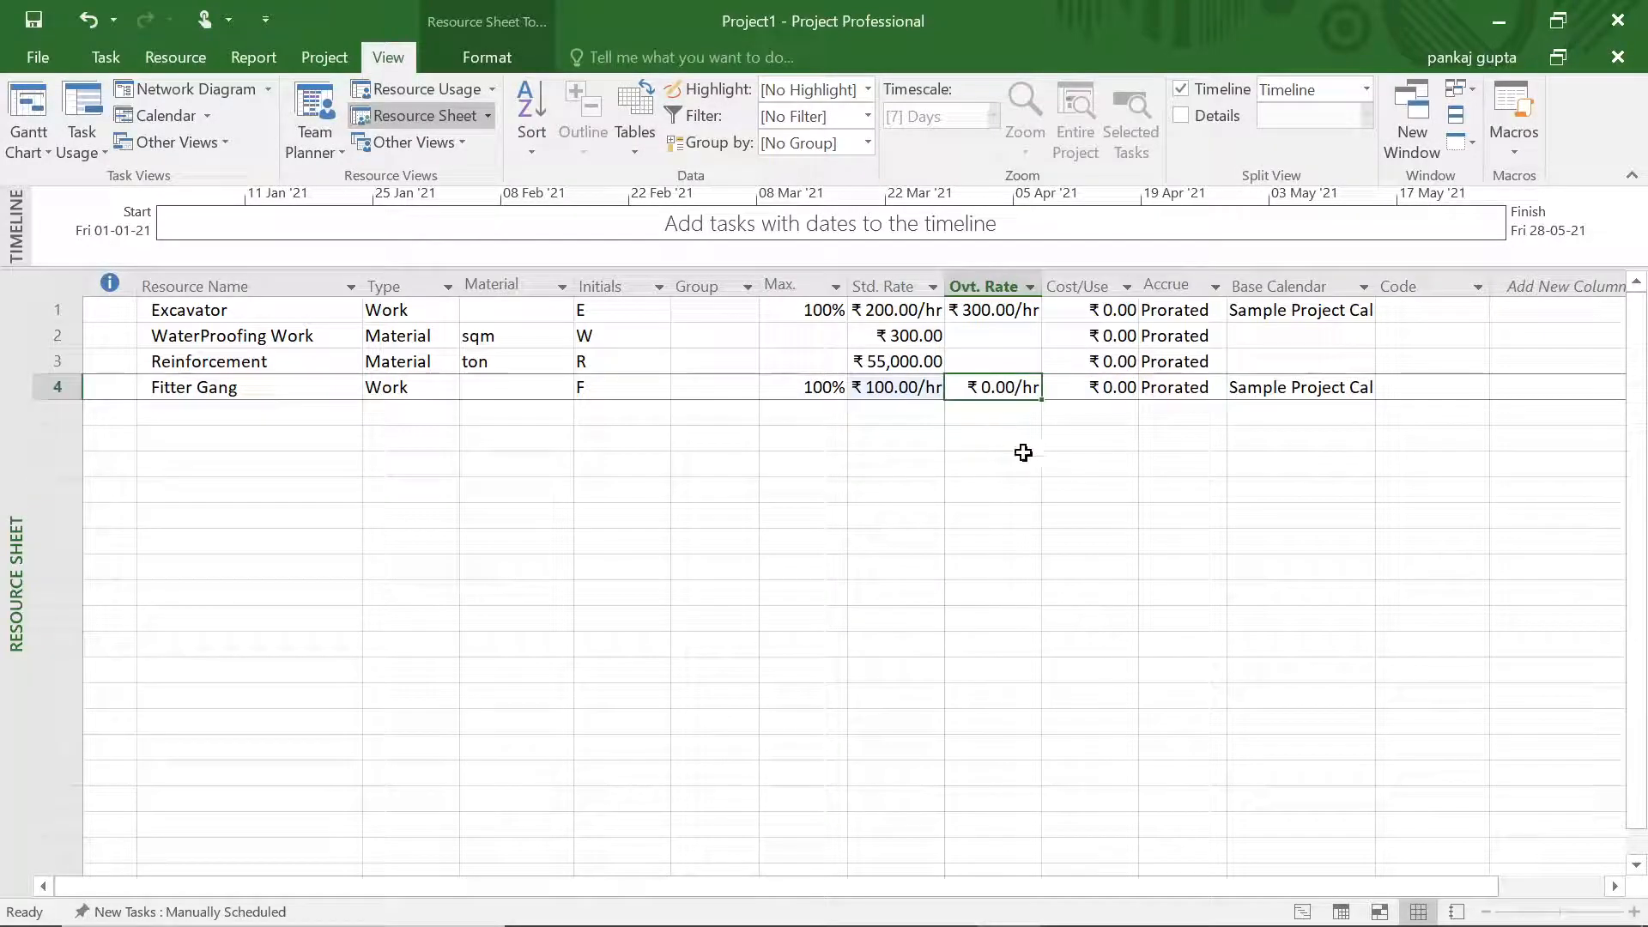
{"action": "type", "text": "120"}
{"action": "left_click", "coordinate": [1025, 456]}
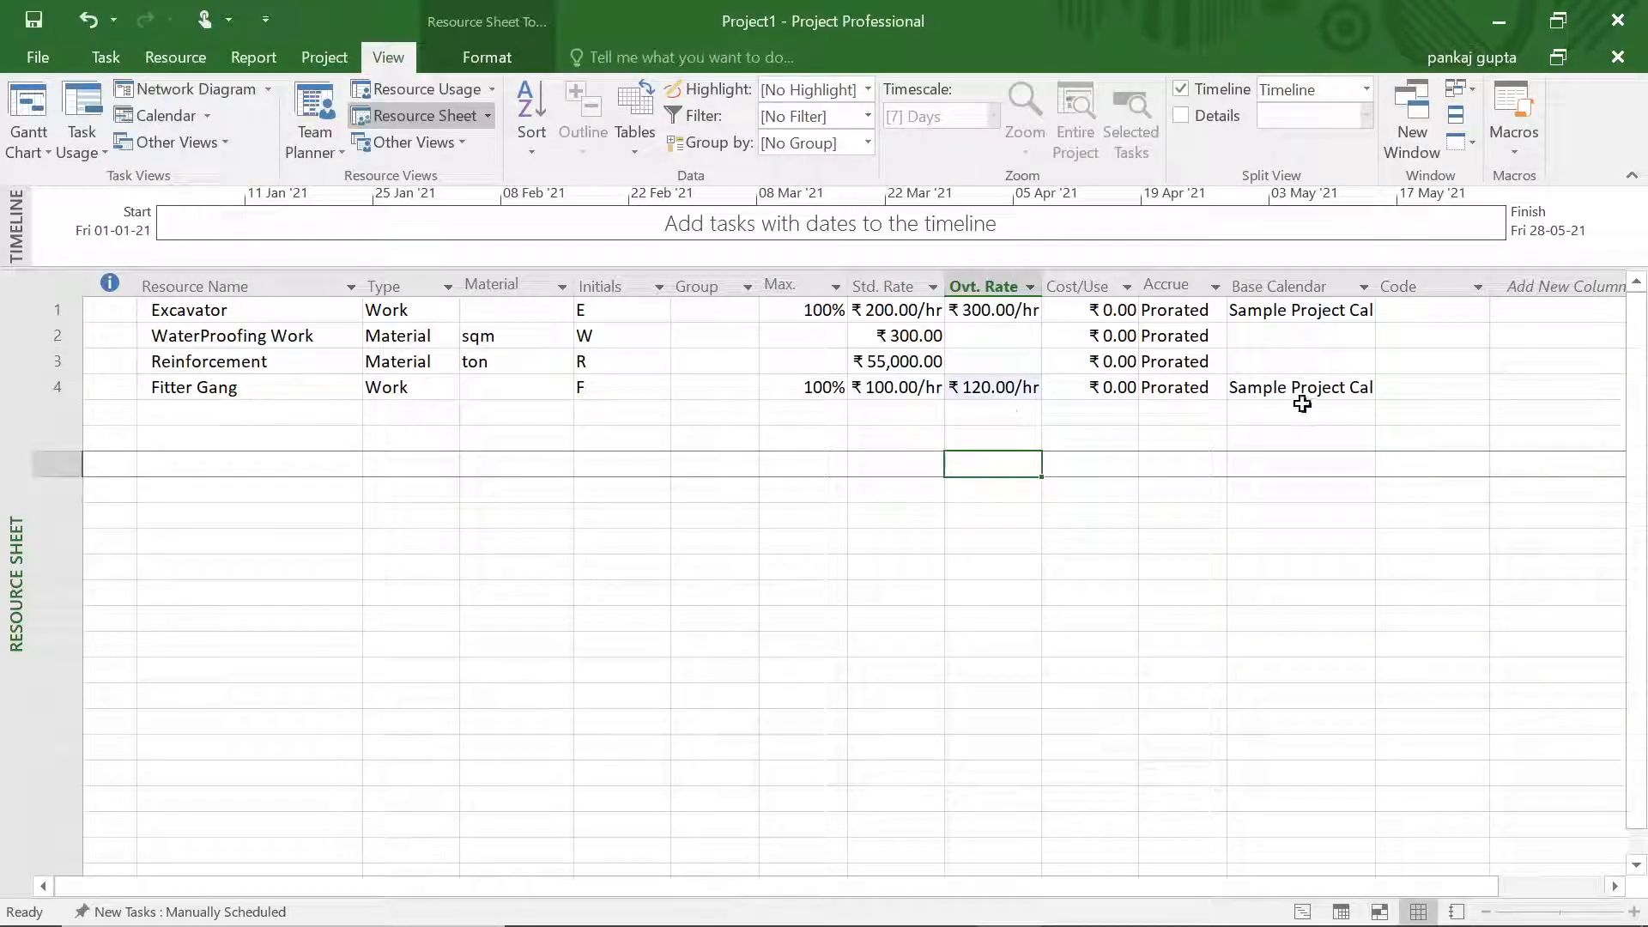
Add a fifth resource named Shuttering Labor with type Work below Fitter Gang
{"action": "left_click", "coordinate": [237, 417]}
{"action": "type", "text": "Shuttering"}
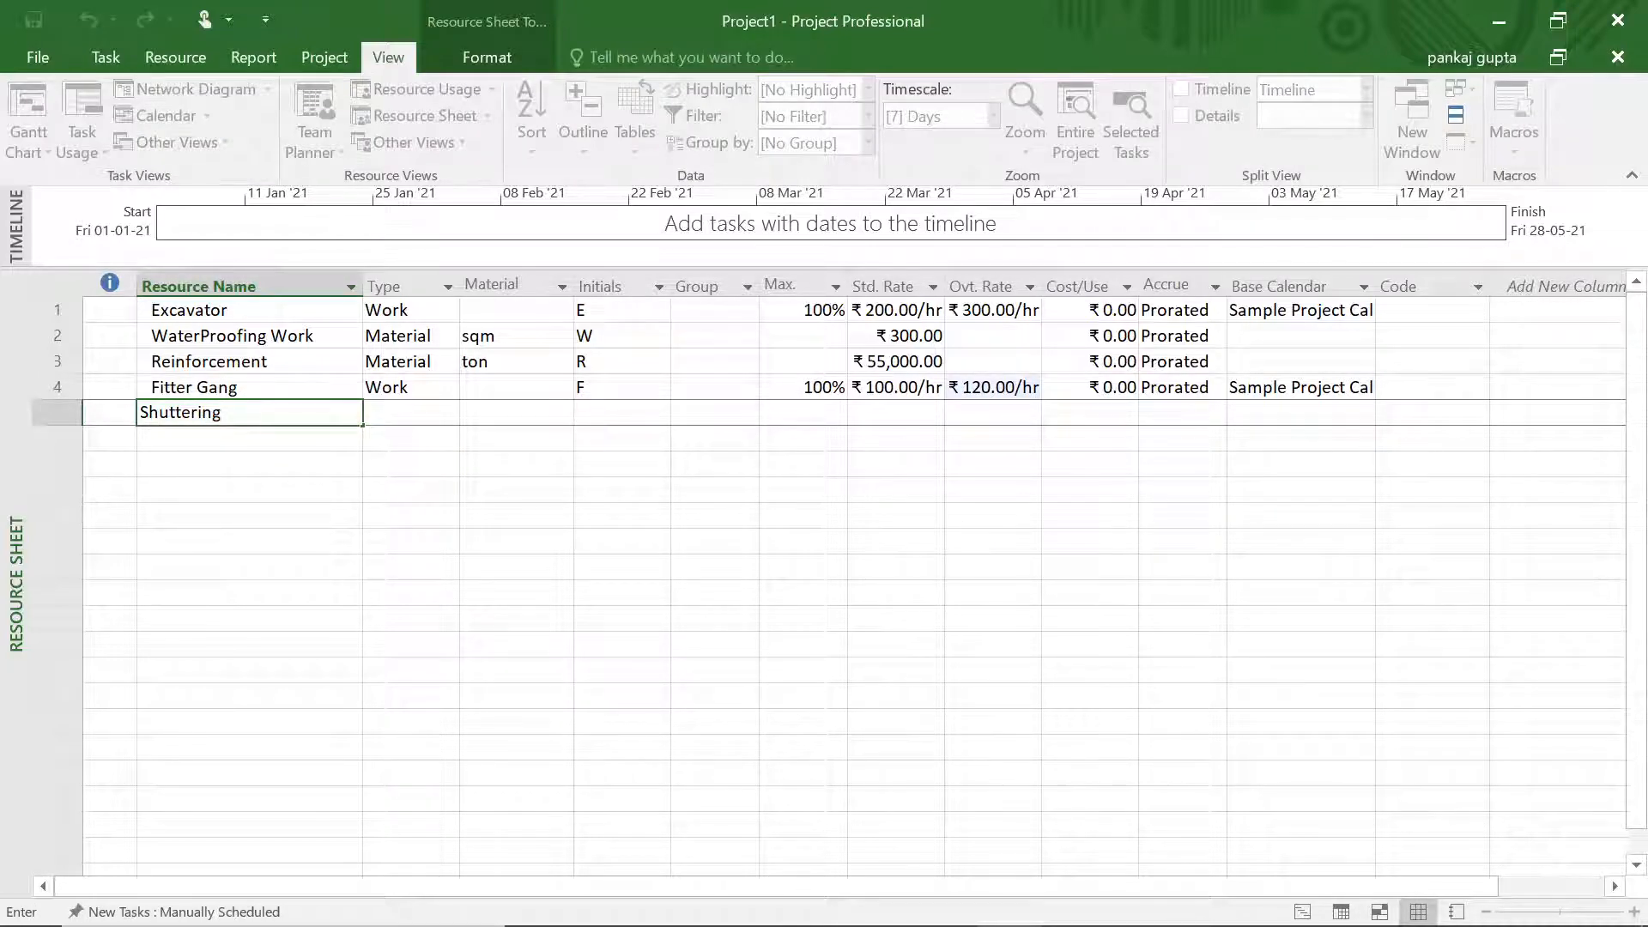
{"action": "key", "text": "Return"}
{"action": "key", "text": "Return"}
{"action": "key", "text": "Return"}
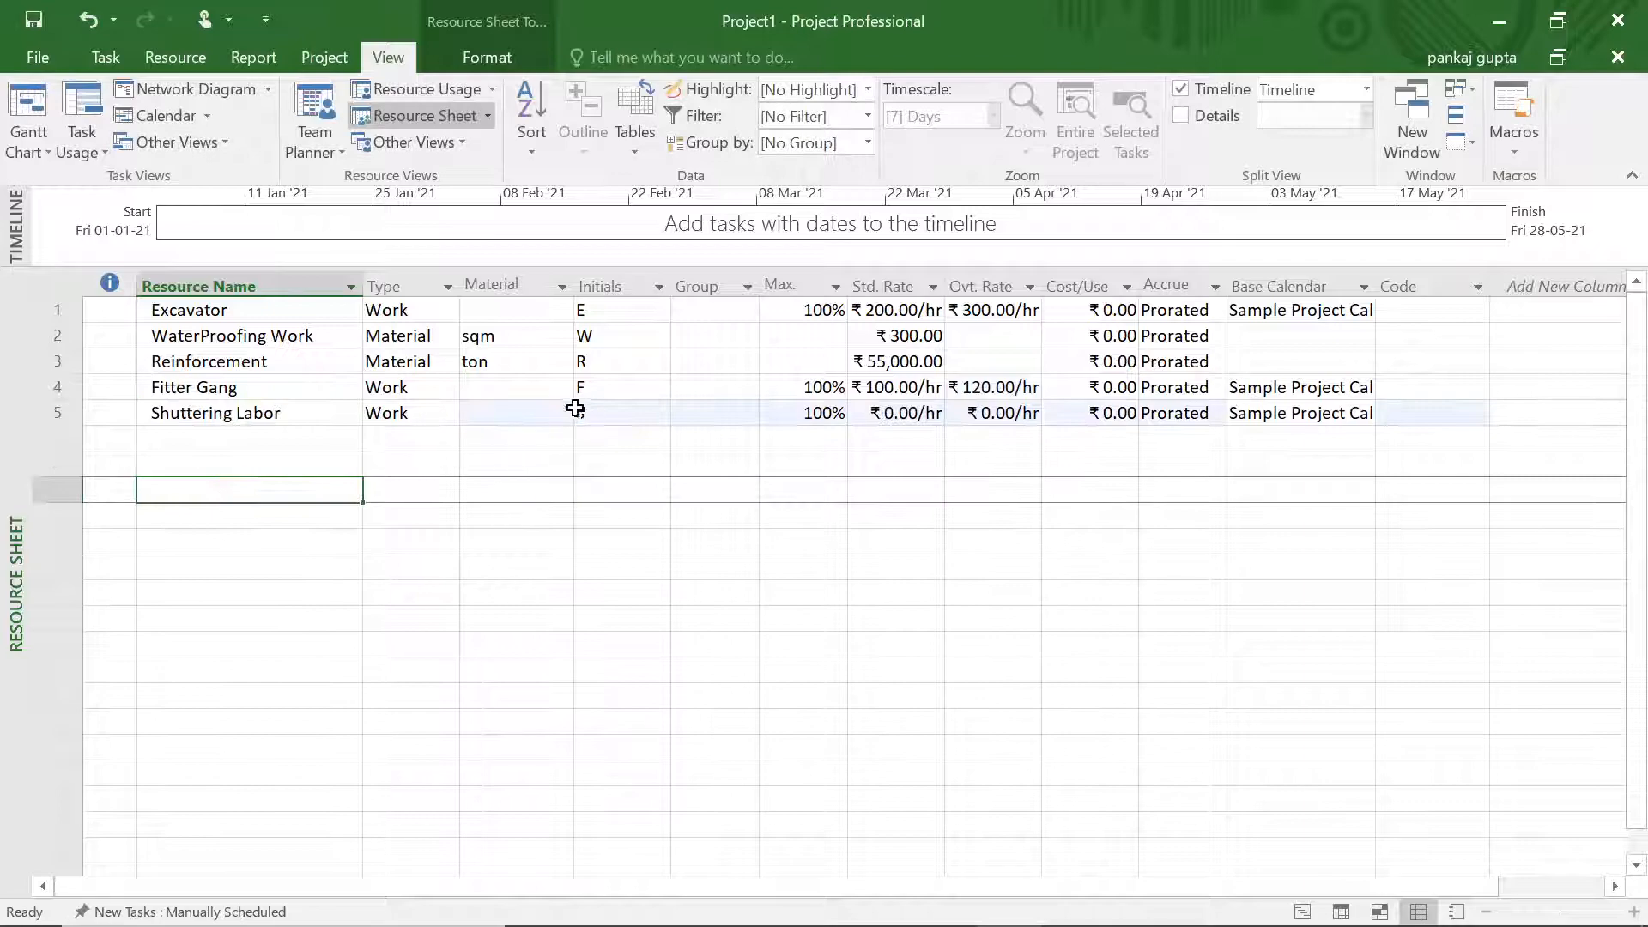
Give Shuttering Labor a standard rate of ₹100/hr and an overtime rate of ₹120/hr
{"action": "left_click", "coordinate": [895, 416]}
{"action": "type", "text": "100"}
{"action": "key", "text": "Return"}
{"action": "left_click", "coordinate": [1000, 416]}
{"action": "type", "text": "120"}
{"action": "key", "text": "Return"}
{"action": "key", "text": "Return"}
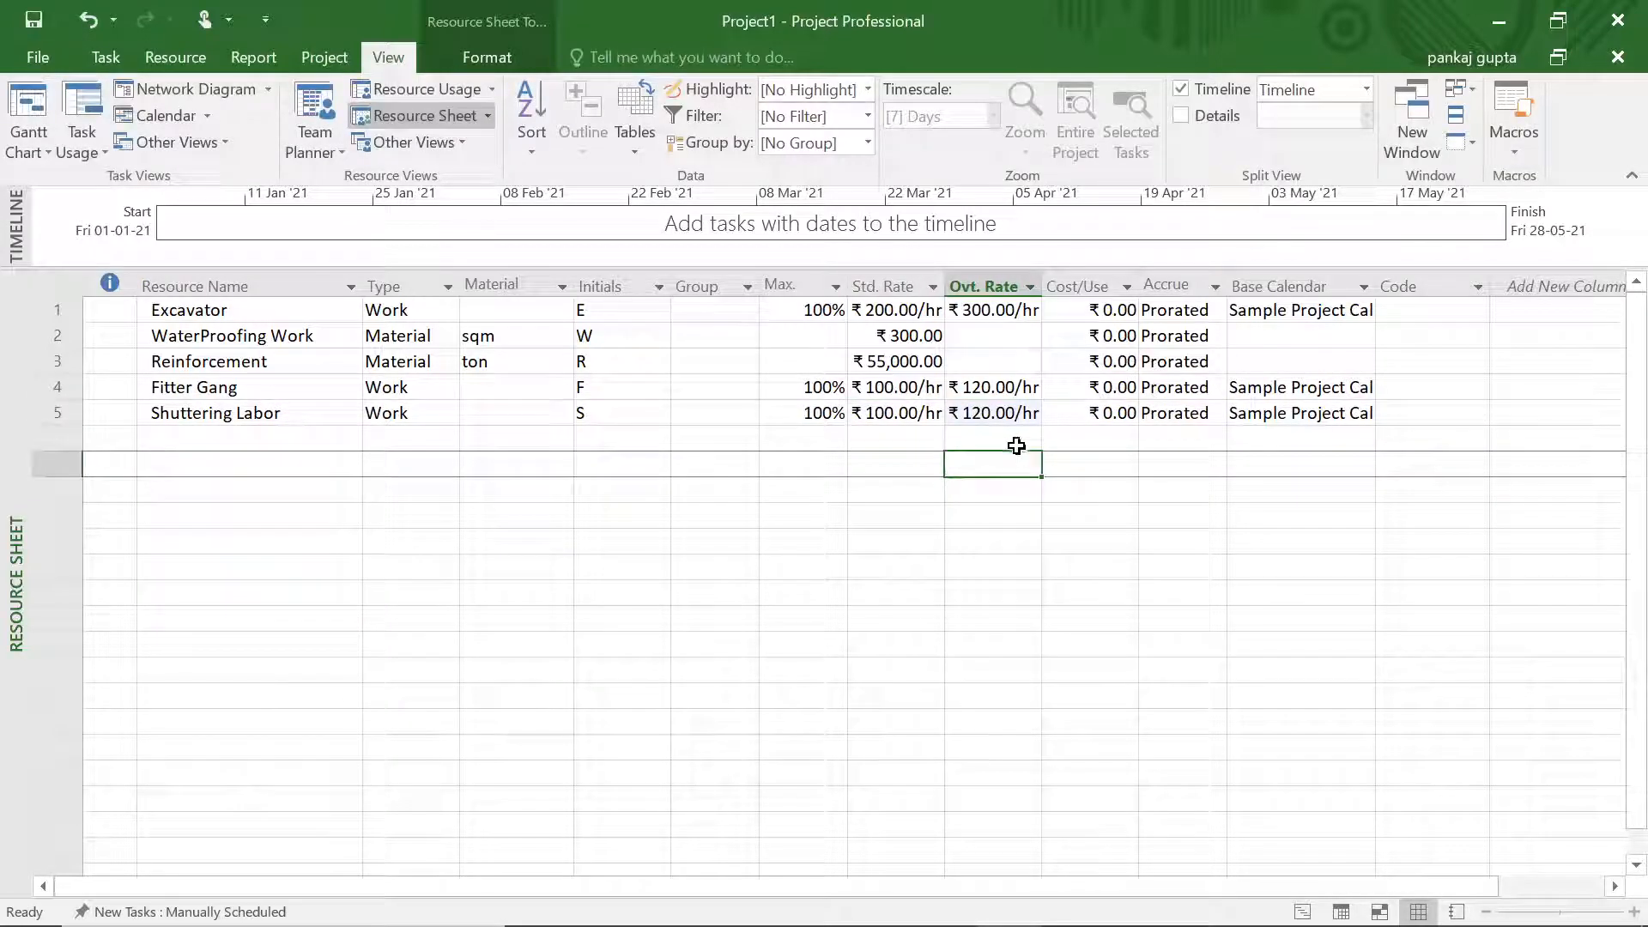
Add a sixth resource named Concrete and set its type to Material
{"action": "left_click", "coordinate": [280, 435]}
{"action": "type", "text": "Concrete"}
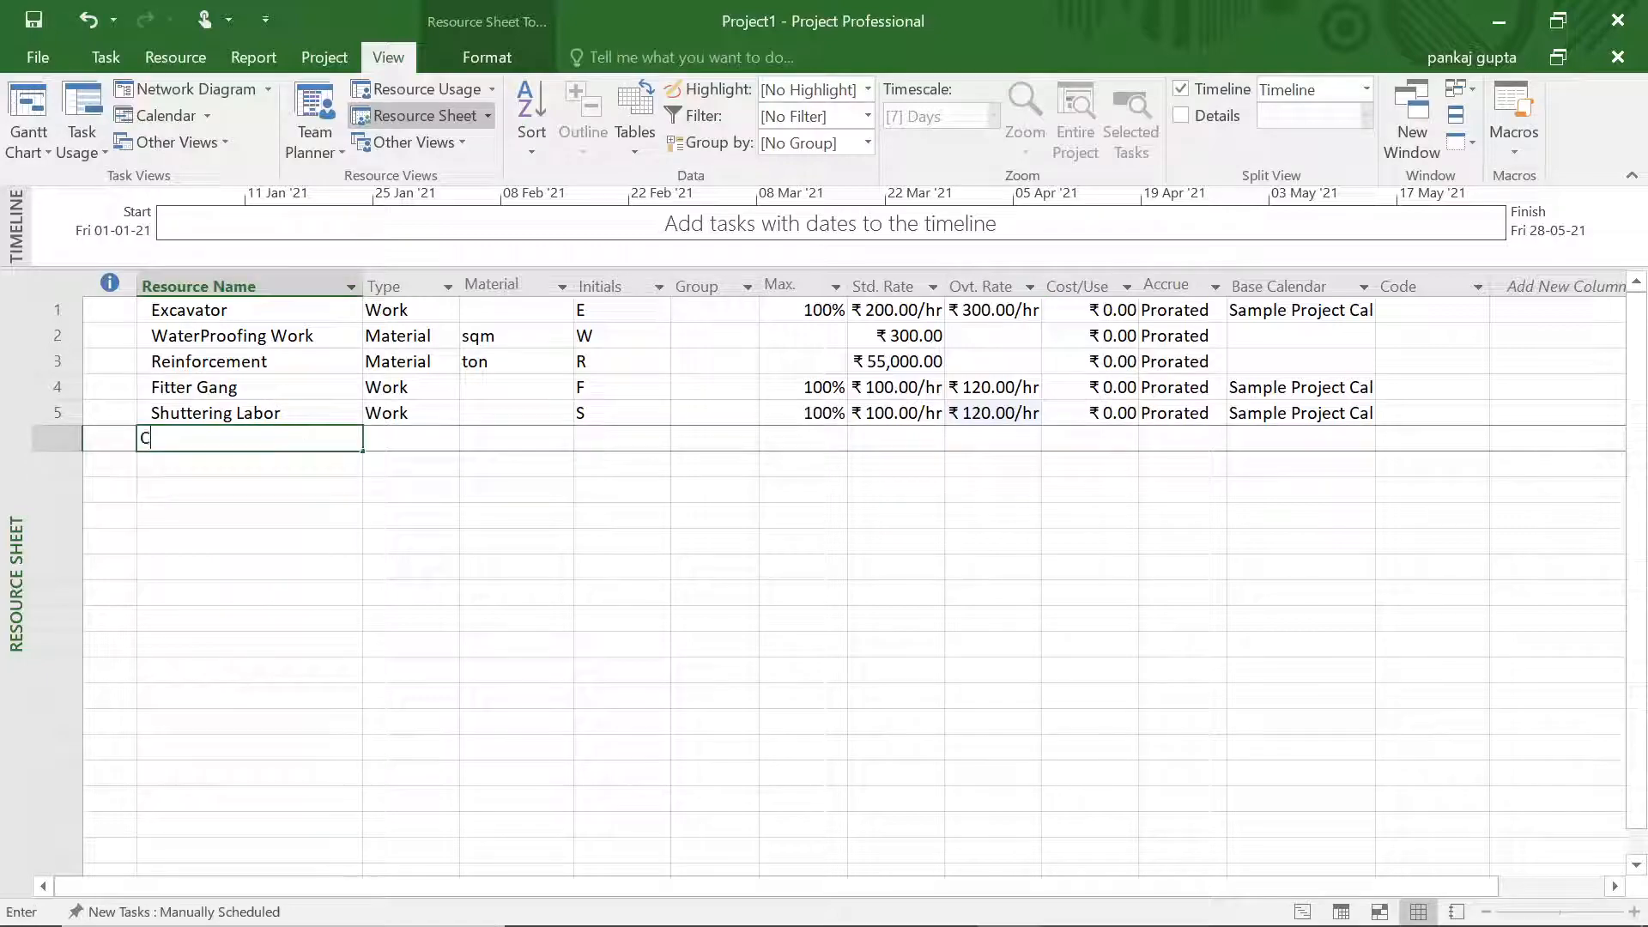
{"action": "left_click", "coordinate": [396, 538]}
{"action": "left_click", "coordinate": [413, 440]}
{"action": "left_click", "coordinate": [447, 439]}
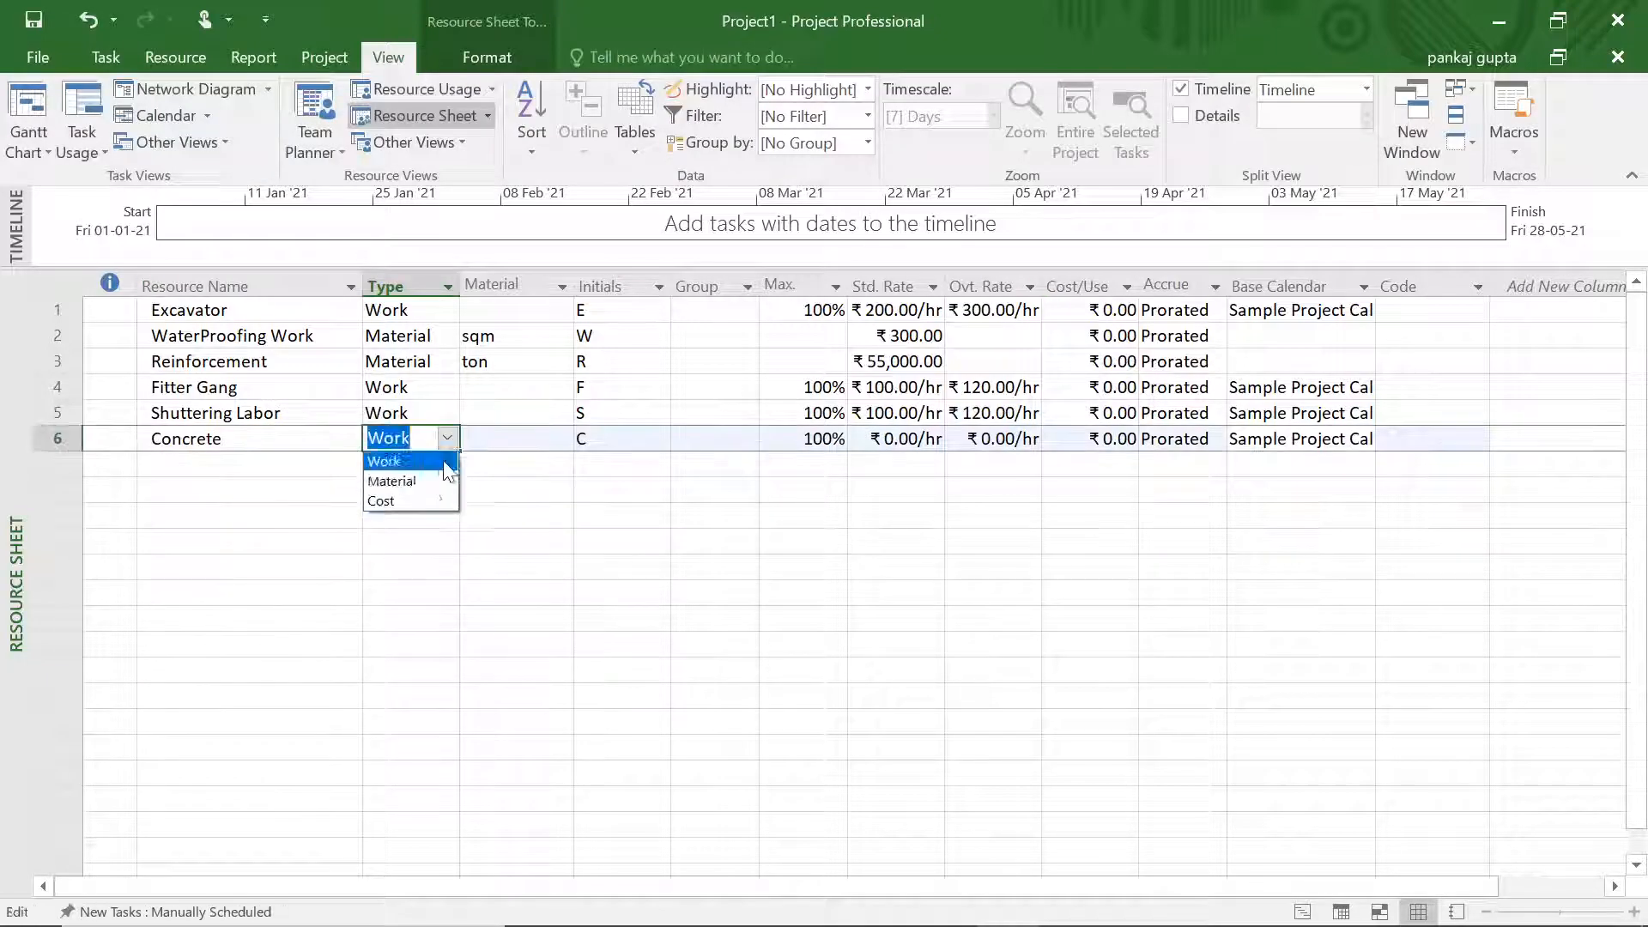
{"action": "left_click", "coordinate": [422, 481]}
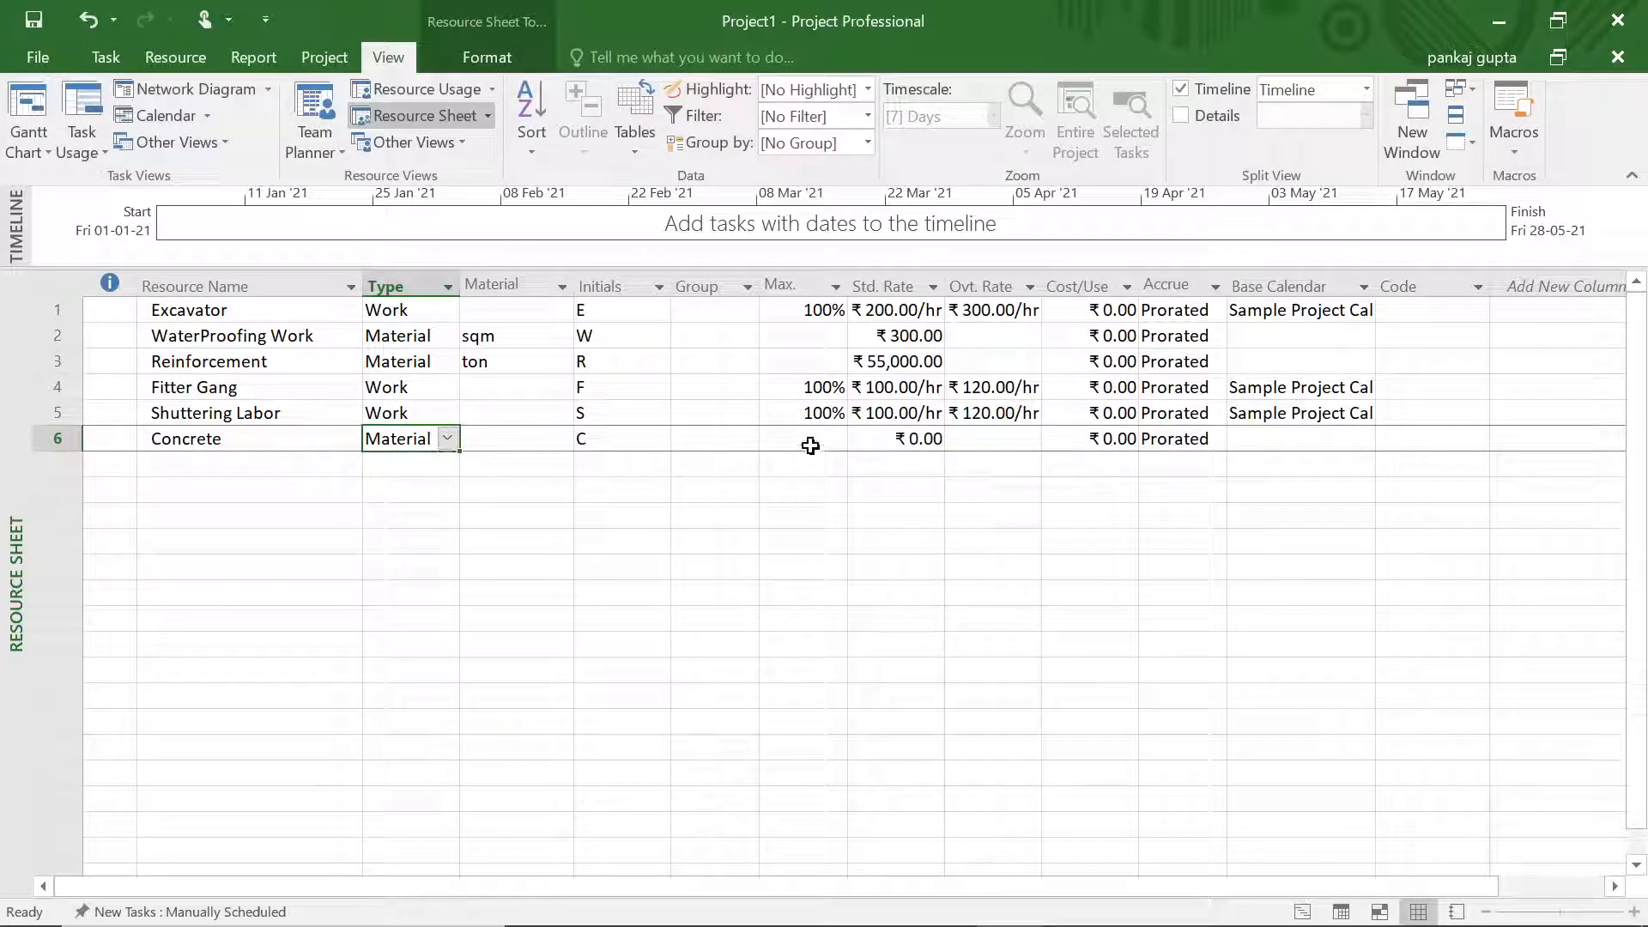
Give Concrete a standard rate of ₹6,000 and the material label cum
{"action": "left_click", "coordinate": [880, 440]}
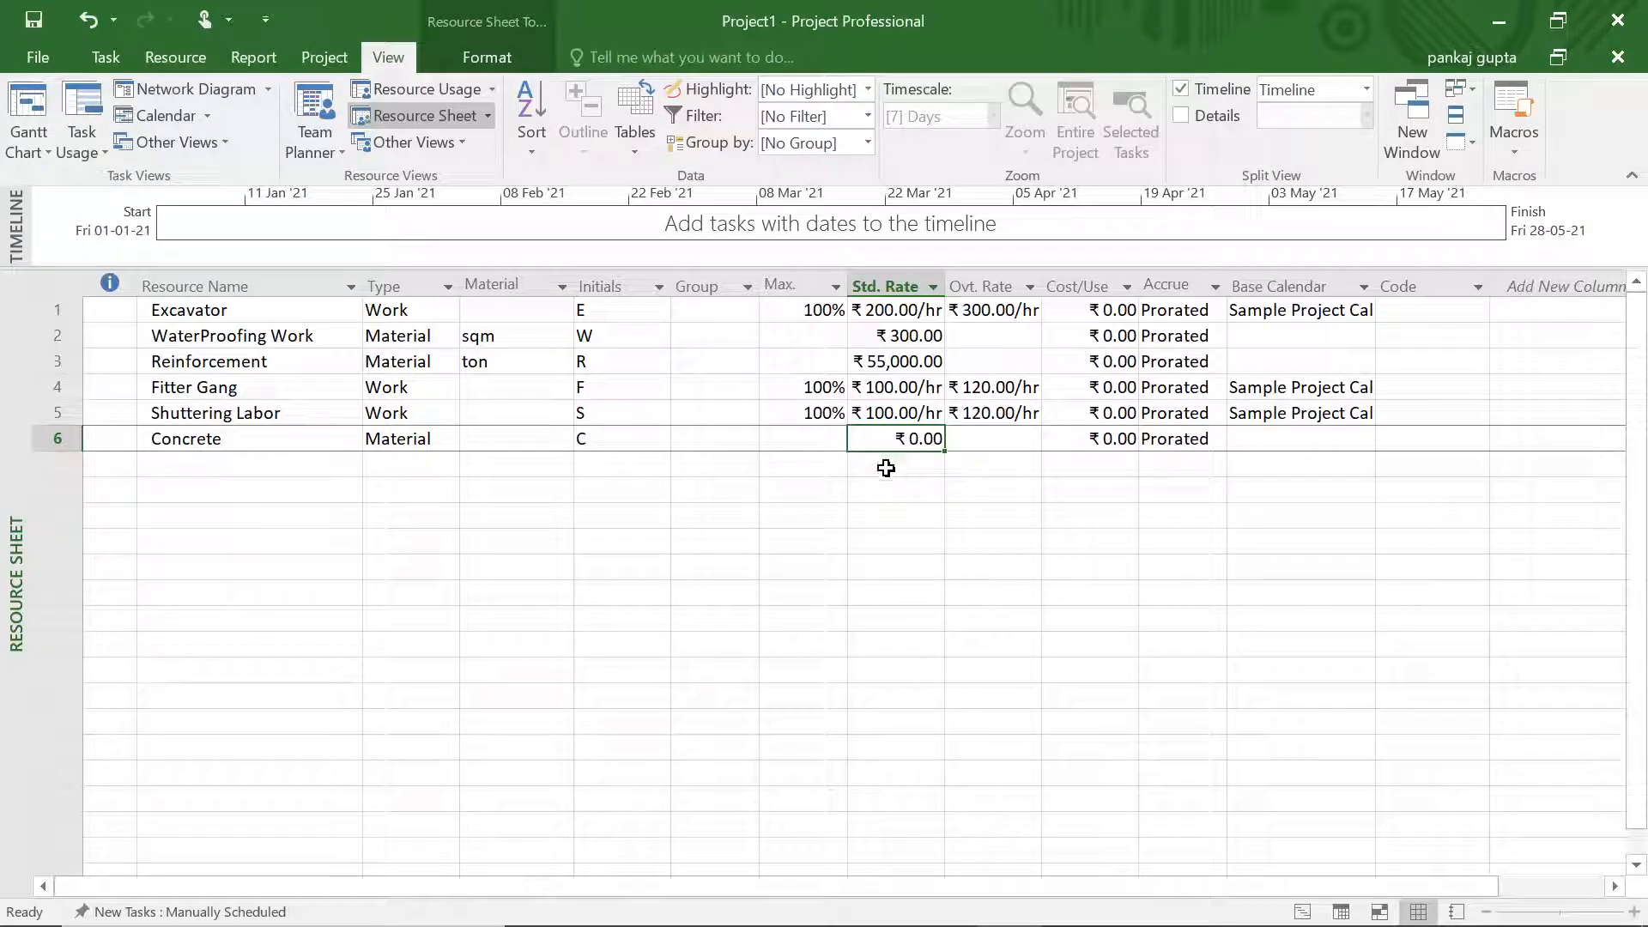
{"action": "type", "text": "6000"}
{"action": "left_click", "coordinate": [818, 532]}
{"action": "left_click", "coordinate": [489, 441]}
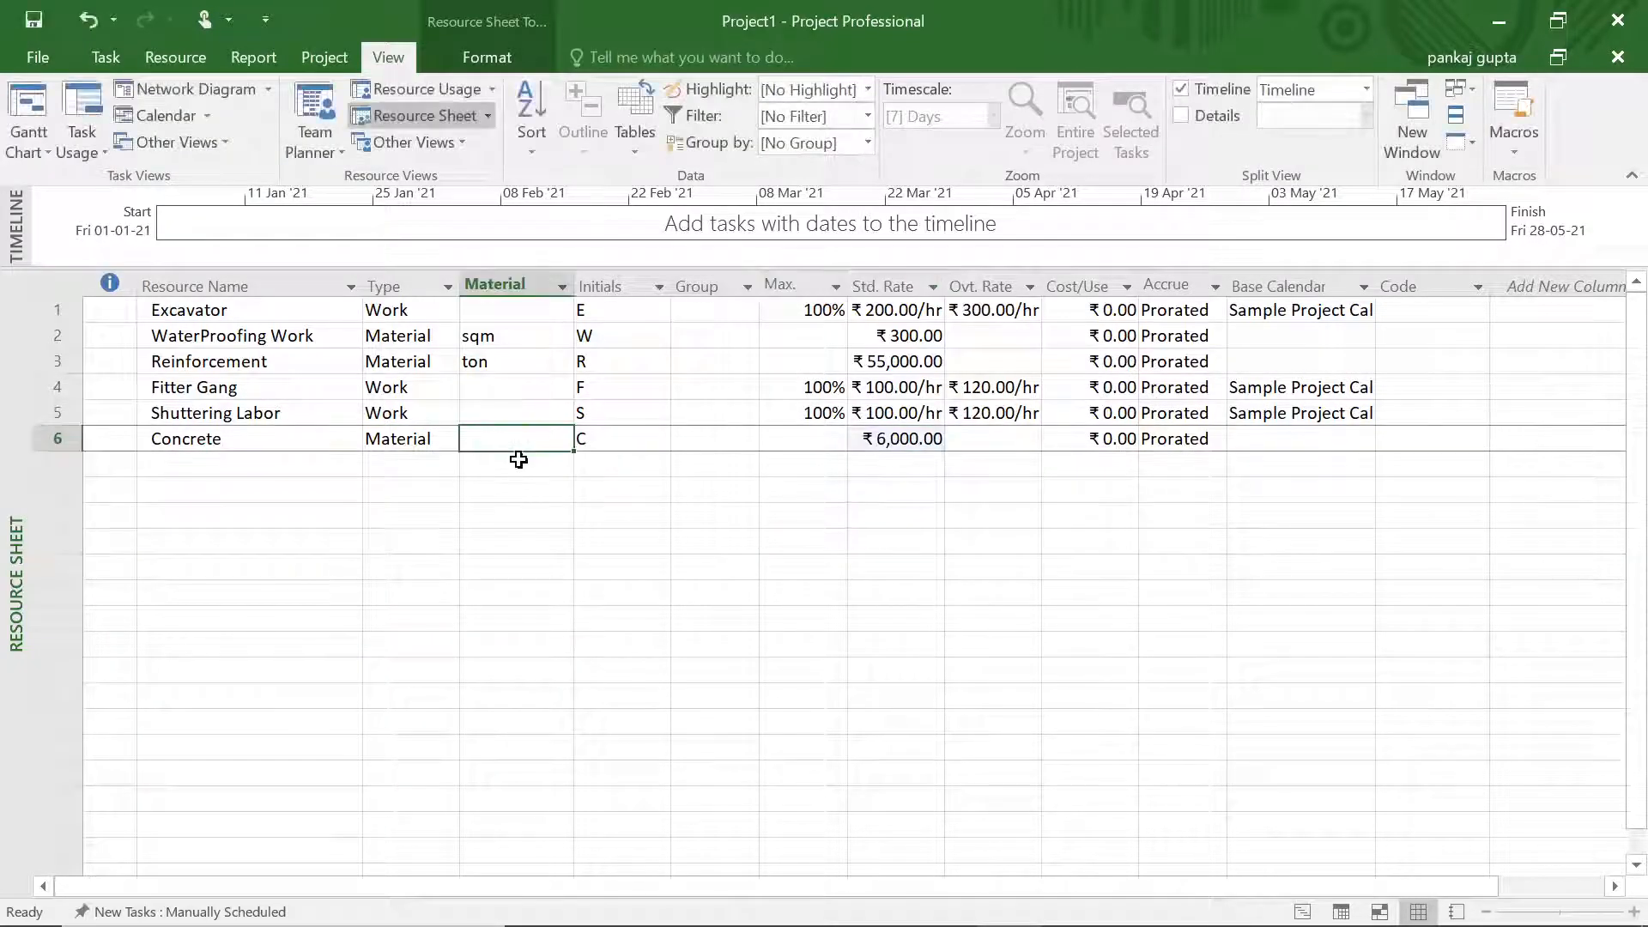
{"action": "type", "text": "cum"}
{"action": "key", "text": "Return"}
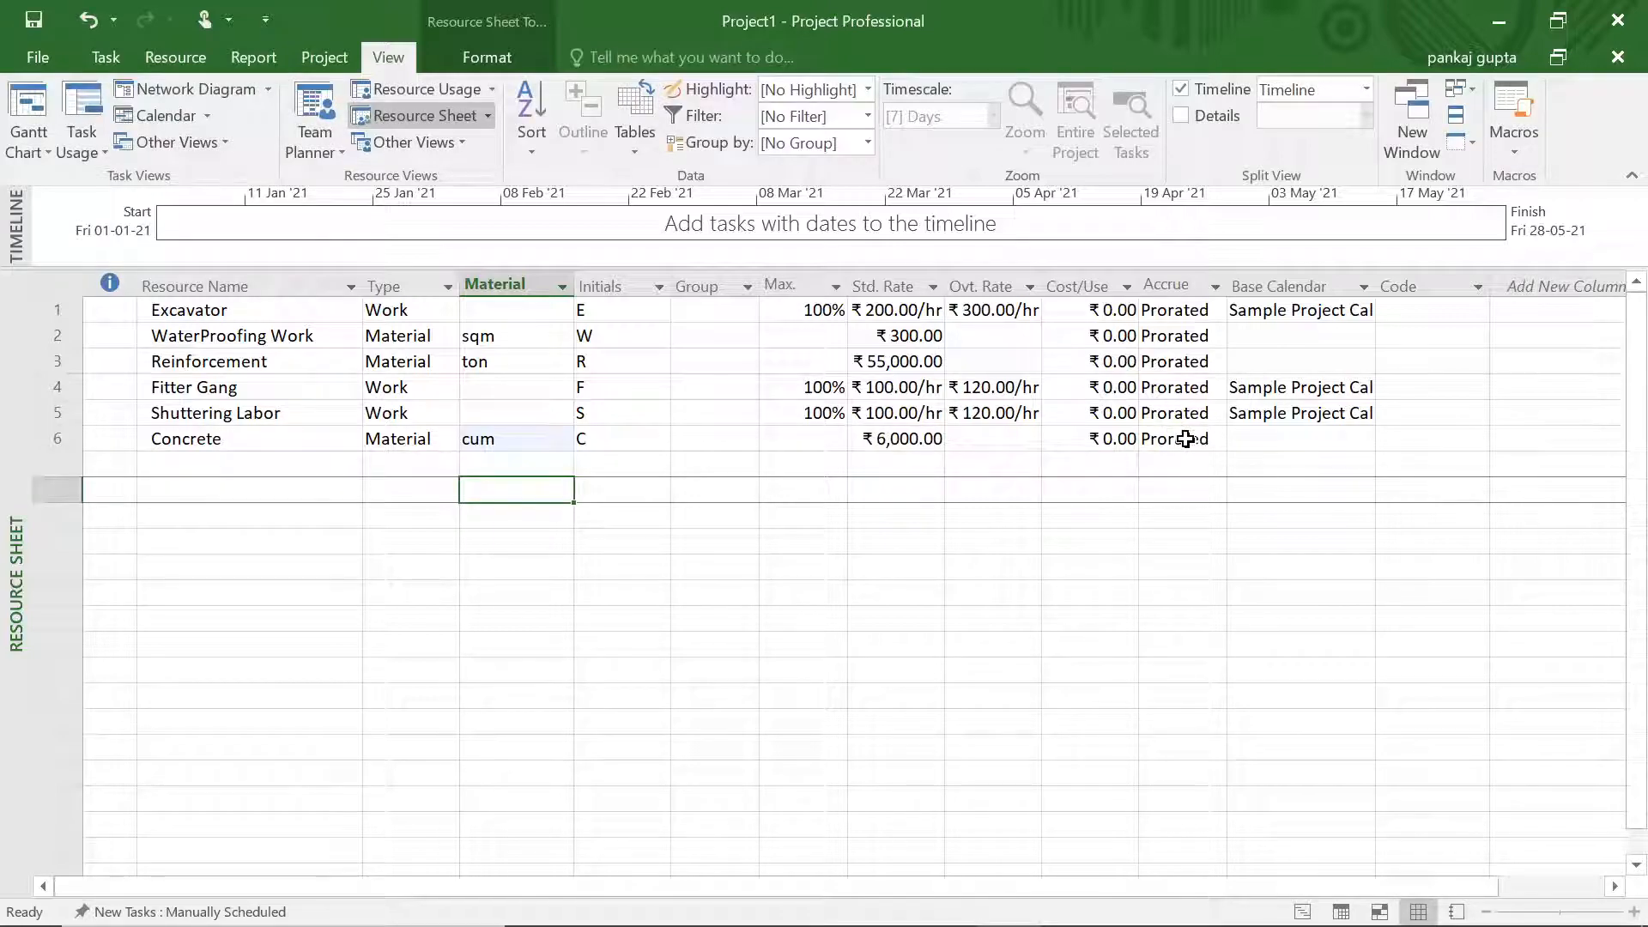
Add a seventh resource named Block and set its type to Material
{"action": "left_click", "coordinate": [357, 462]}
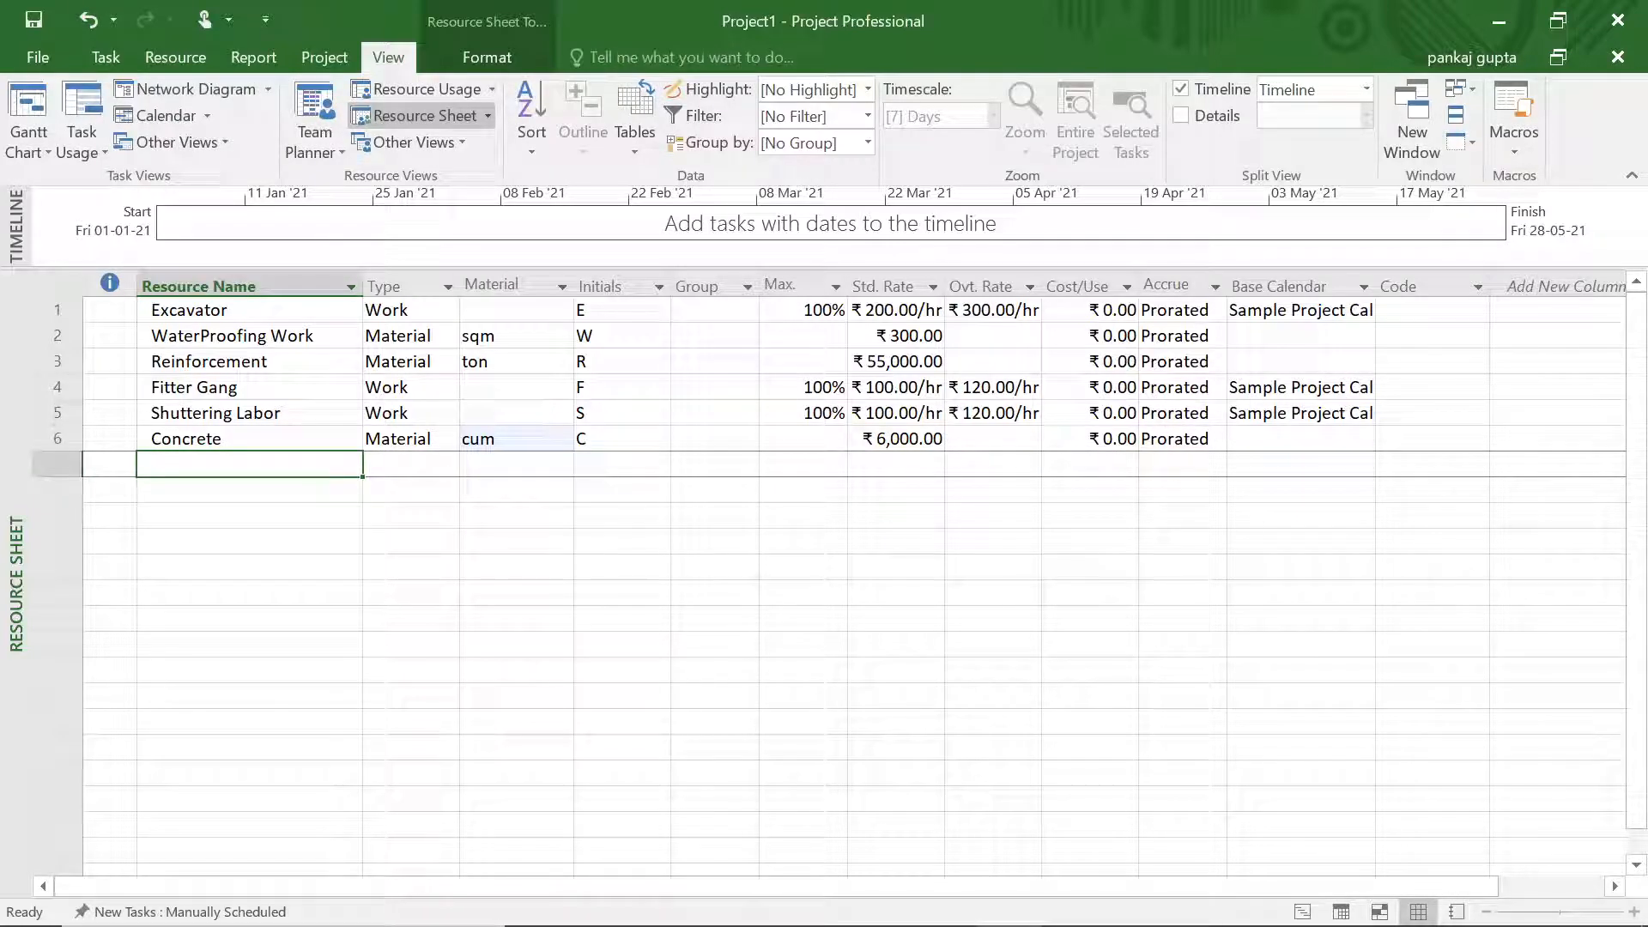
{"action": "type", "text": "Bloc"}
{"action": "left_click", "coordinate": [288, 584]}
{"action": "left_click", "coordinate": [441, 467]}
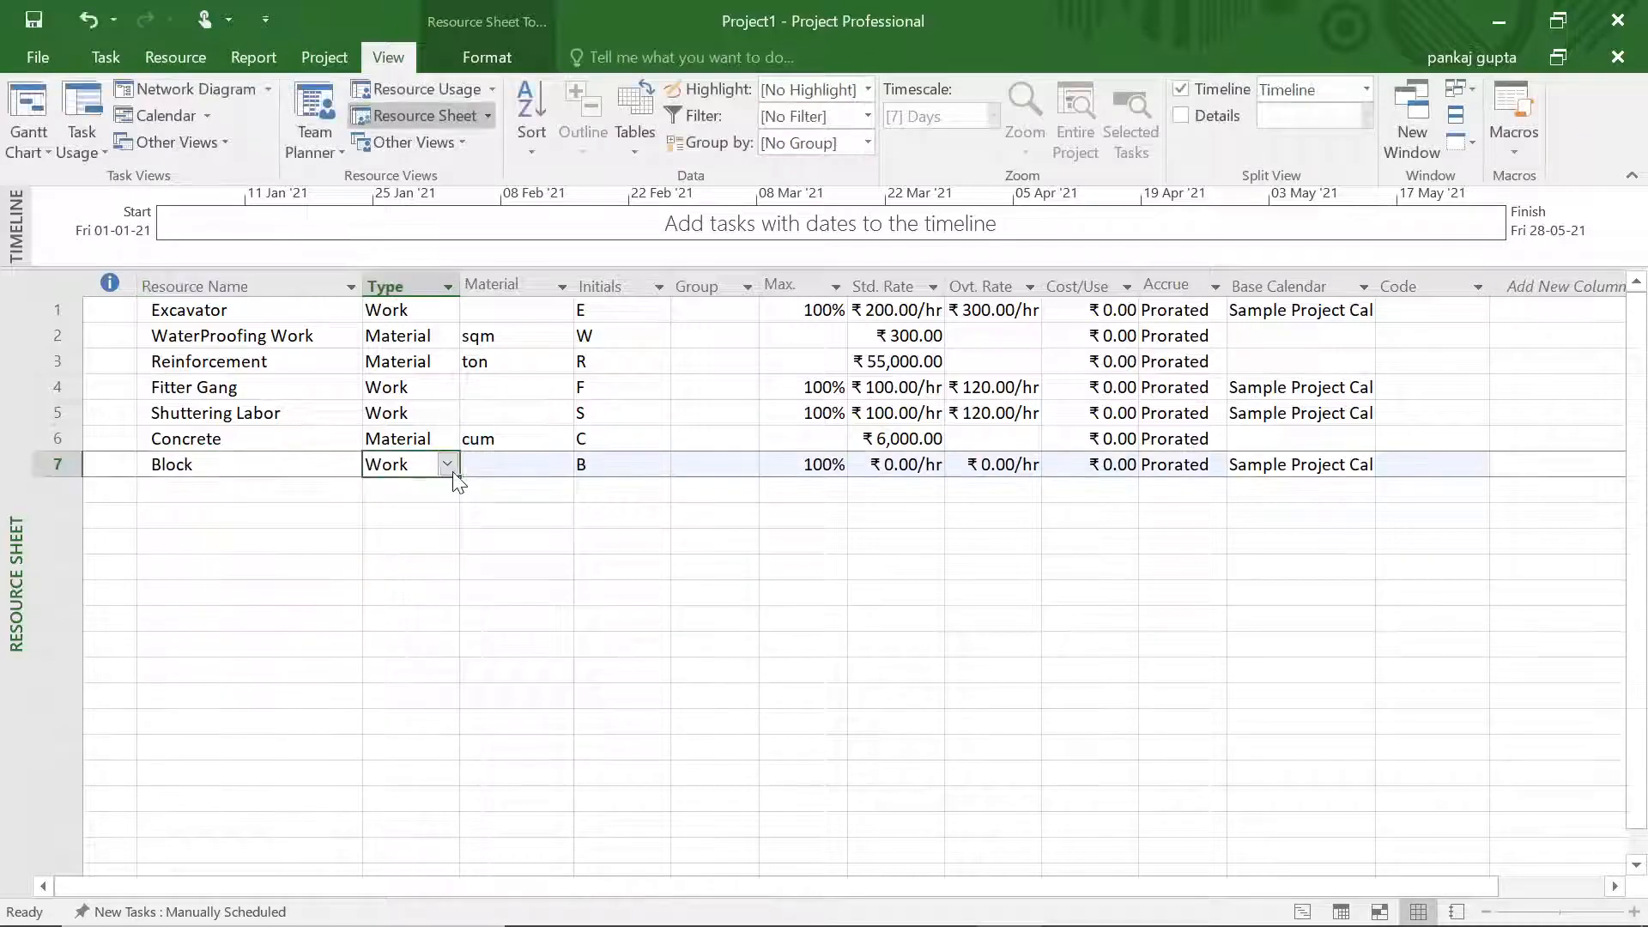
{"action": "left_click", "coordinate": [450, 468]}
{"action": "left_click", "coordinate": [439, 504]}
Give Block the material label cum and a standard rate of ₹5,500
{"action": "left_click", "coordinate": [493, 467]}
{"action": "type", "text": "c"}
{"action": "left_click", "coordinate": [639, 528]}
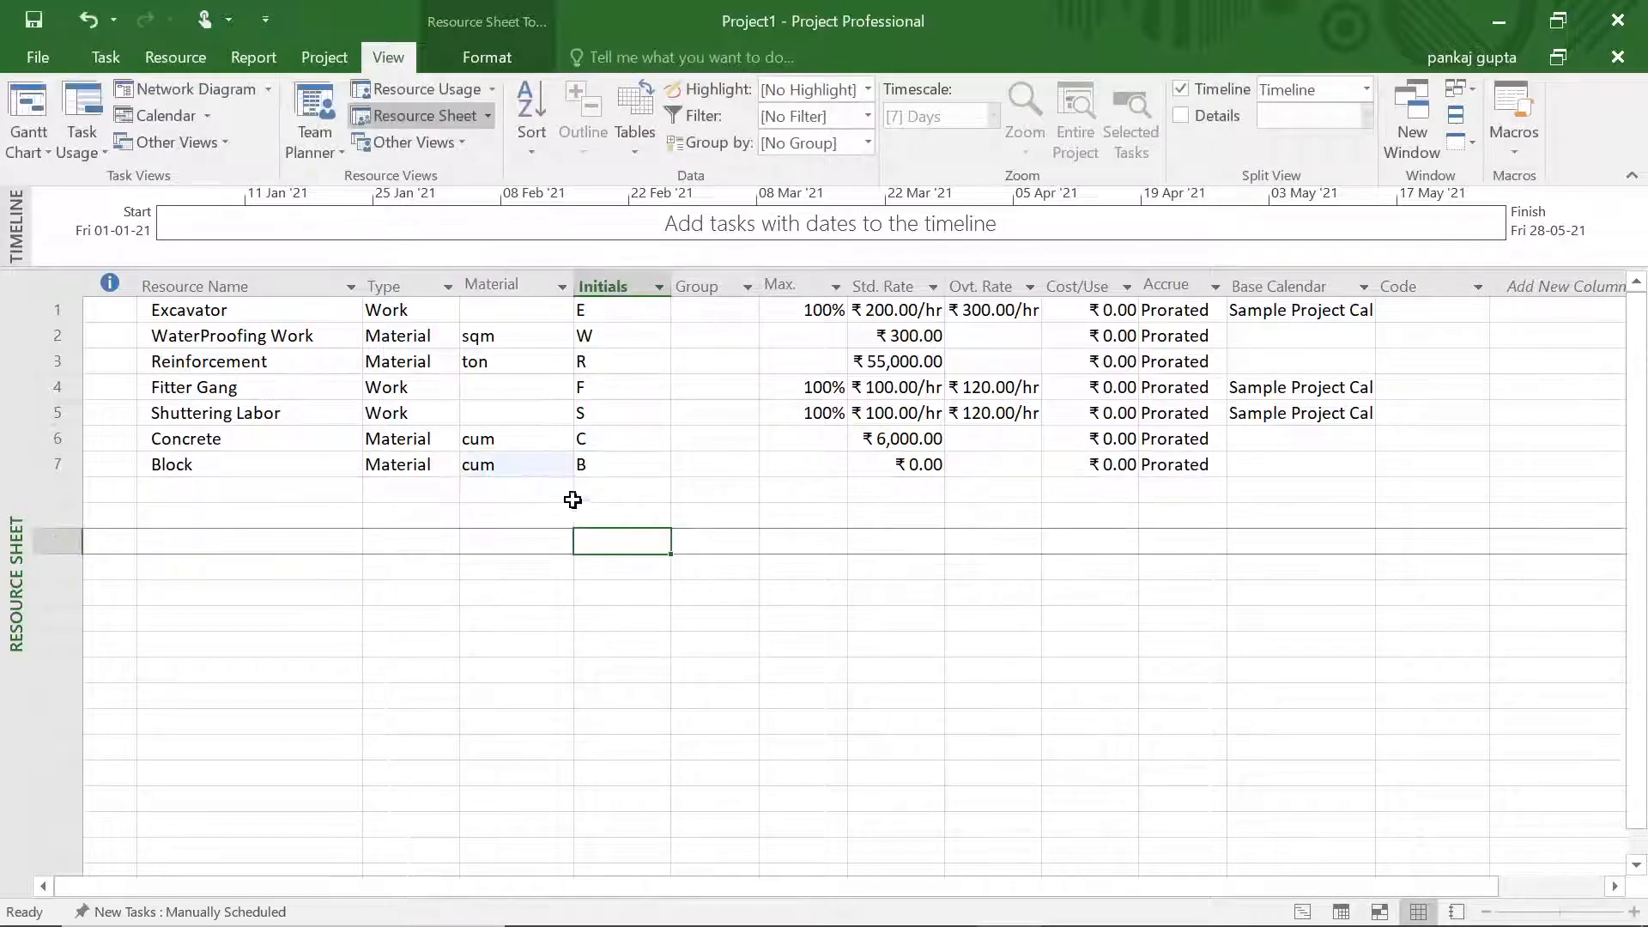
{"action": "left_click", "coordinate": [892, 466]}
{"action": "type", "text": "5500"}
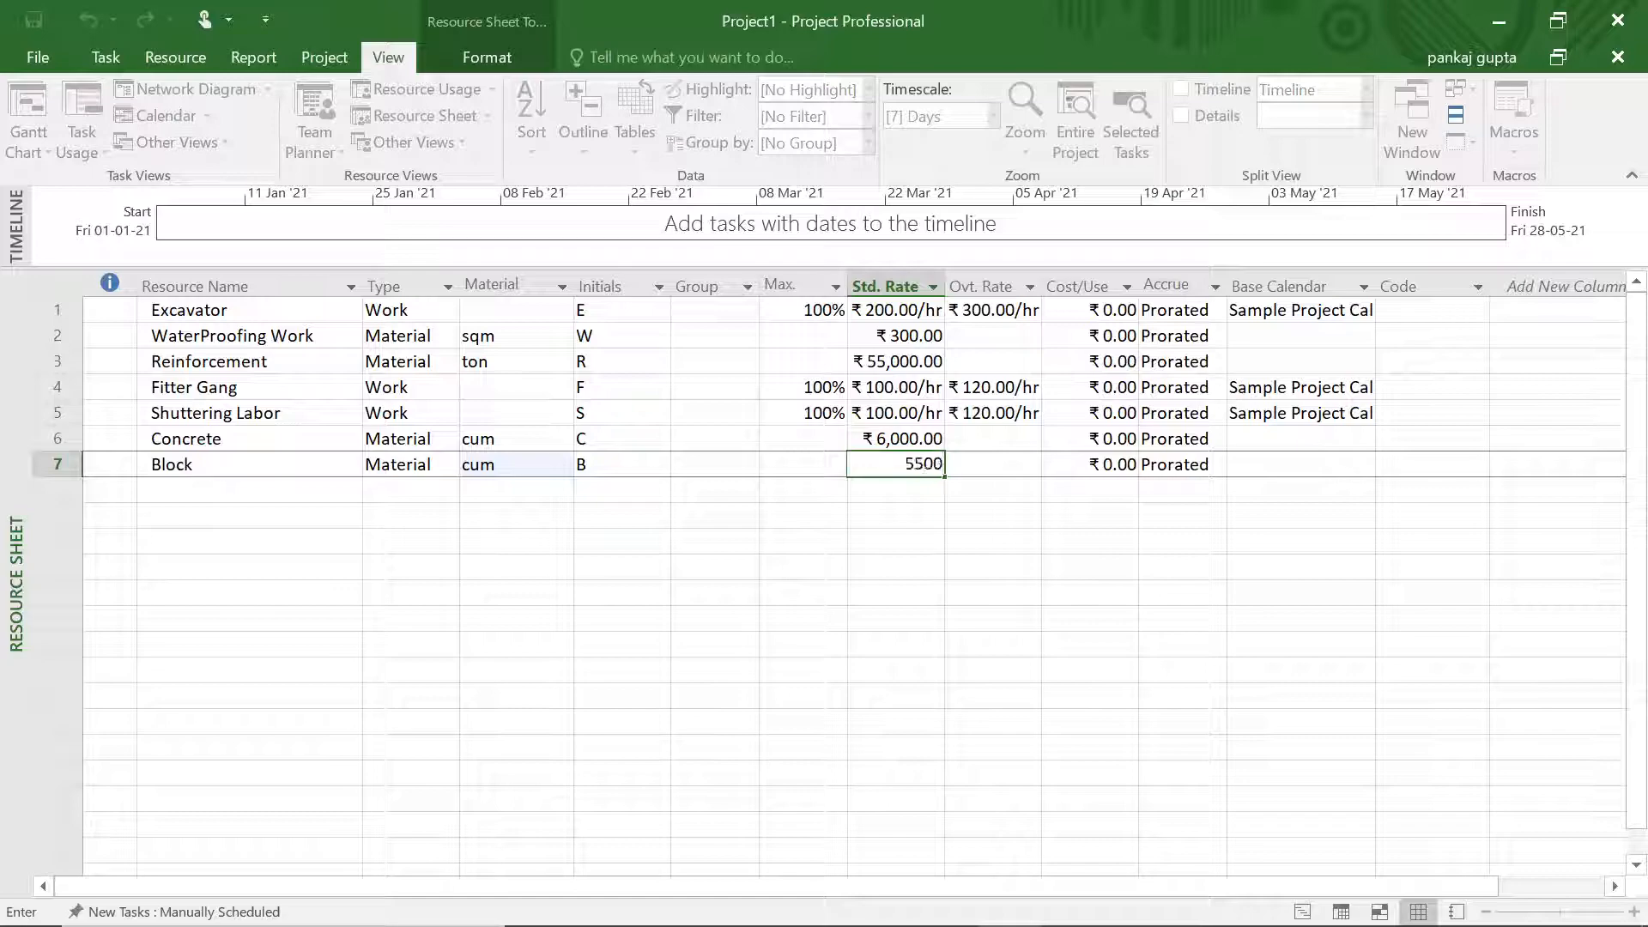
{"action": "left_click", "coordinate": [909, 567]}
Add an eighth resource named Mason with type Work below Block
{"action": "left_click", "coordinate": [311, 494]}
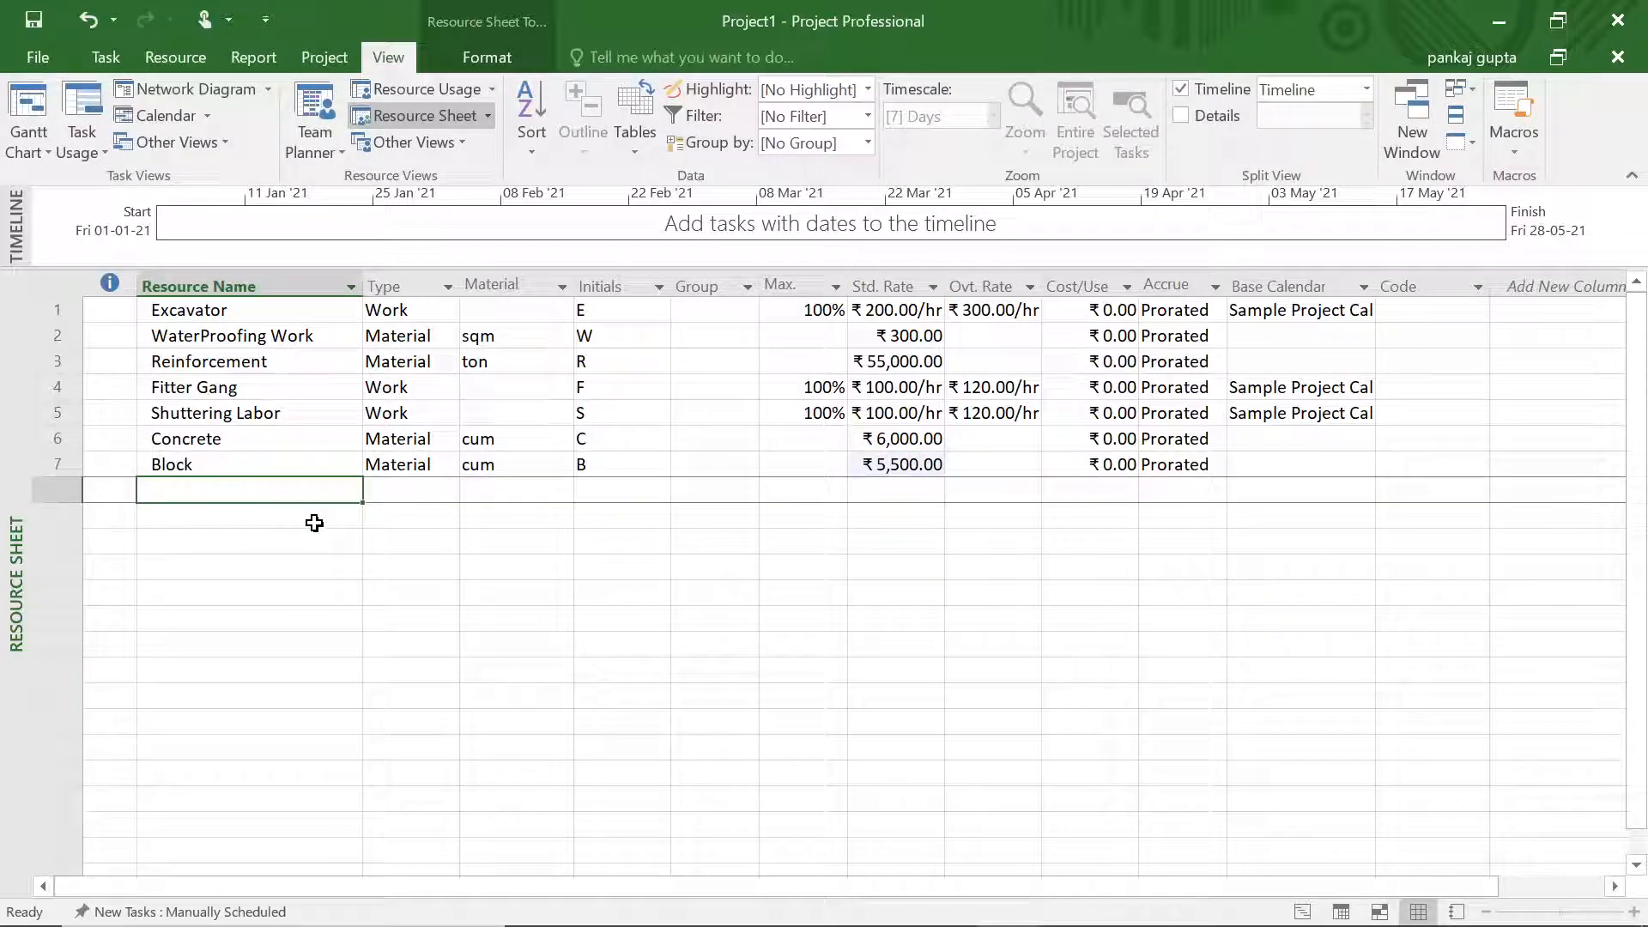
{"action": "type", "text": "Mason"}
{"action": "left_click", "coordinate": [419, 529]}
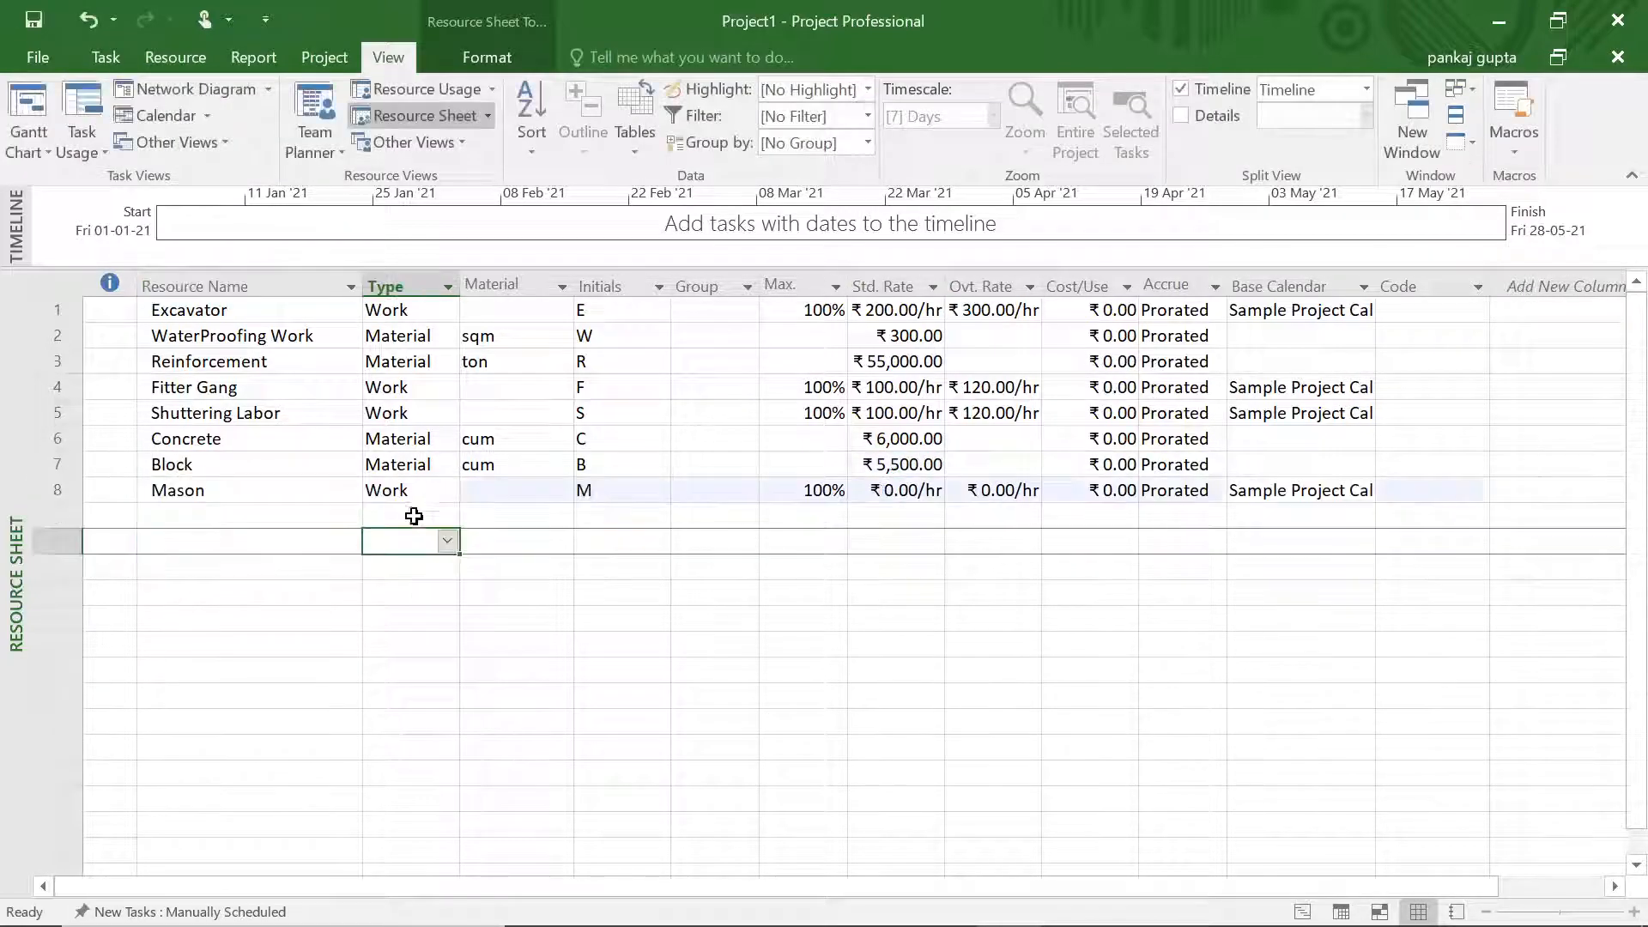
Give Mason a standard rate of ₹100/hr and an overtime rate of ₹120/hr
{"action": "left_click", "coordinate": [901, 491]}
{"action": "type", "text": "100"}
{"action": "left_click", "coordinate": [896, 617]}
{"action": "left_click", "coordinate": [1002, 487]}
{"action": "type", "text": "12"}
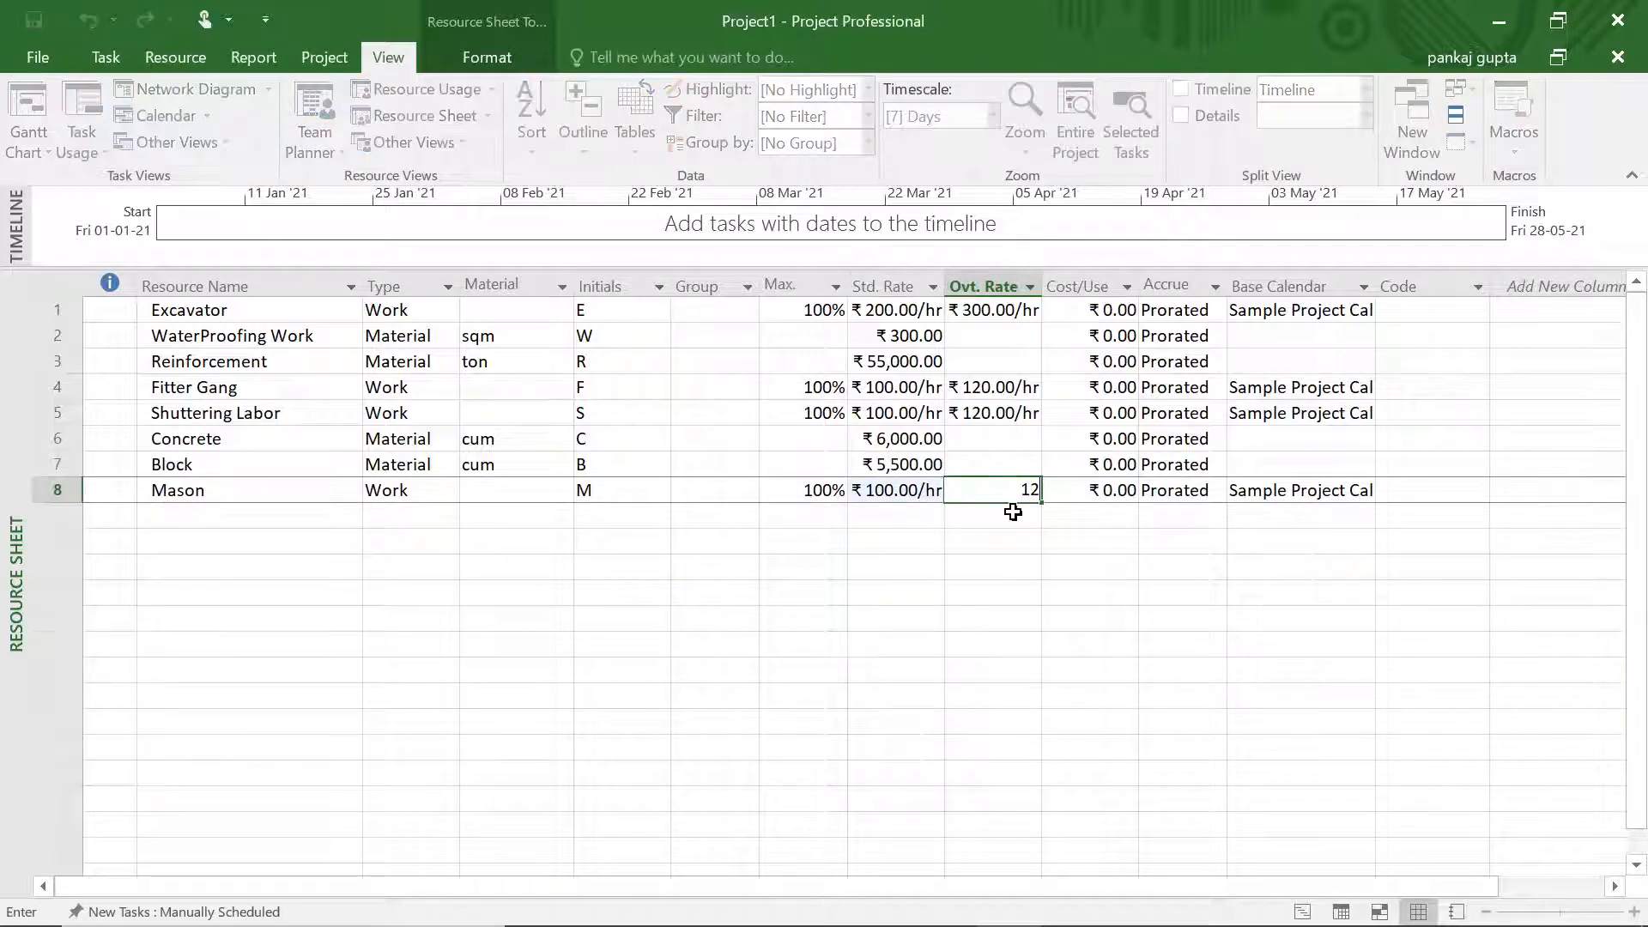
{"action": "type", "text": "0"}
{"action": "left_click", "coordinate": [996, 560]}
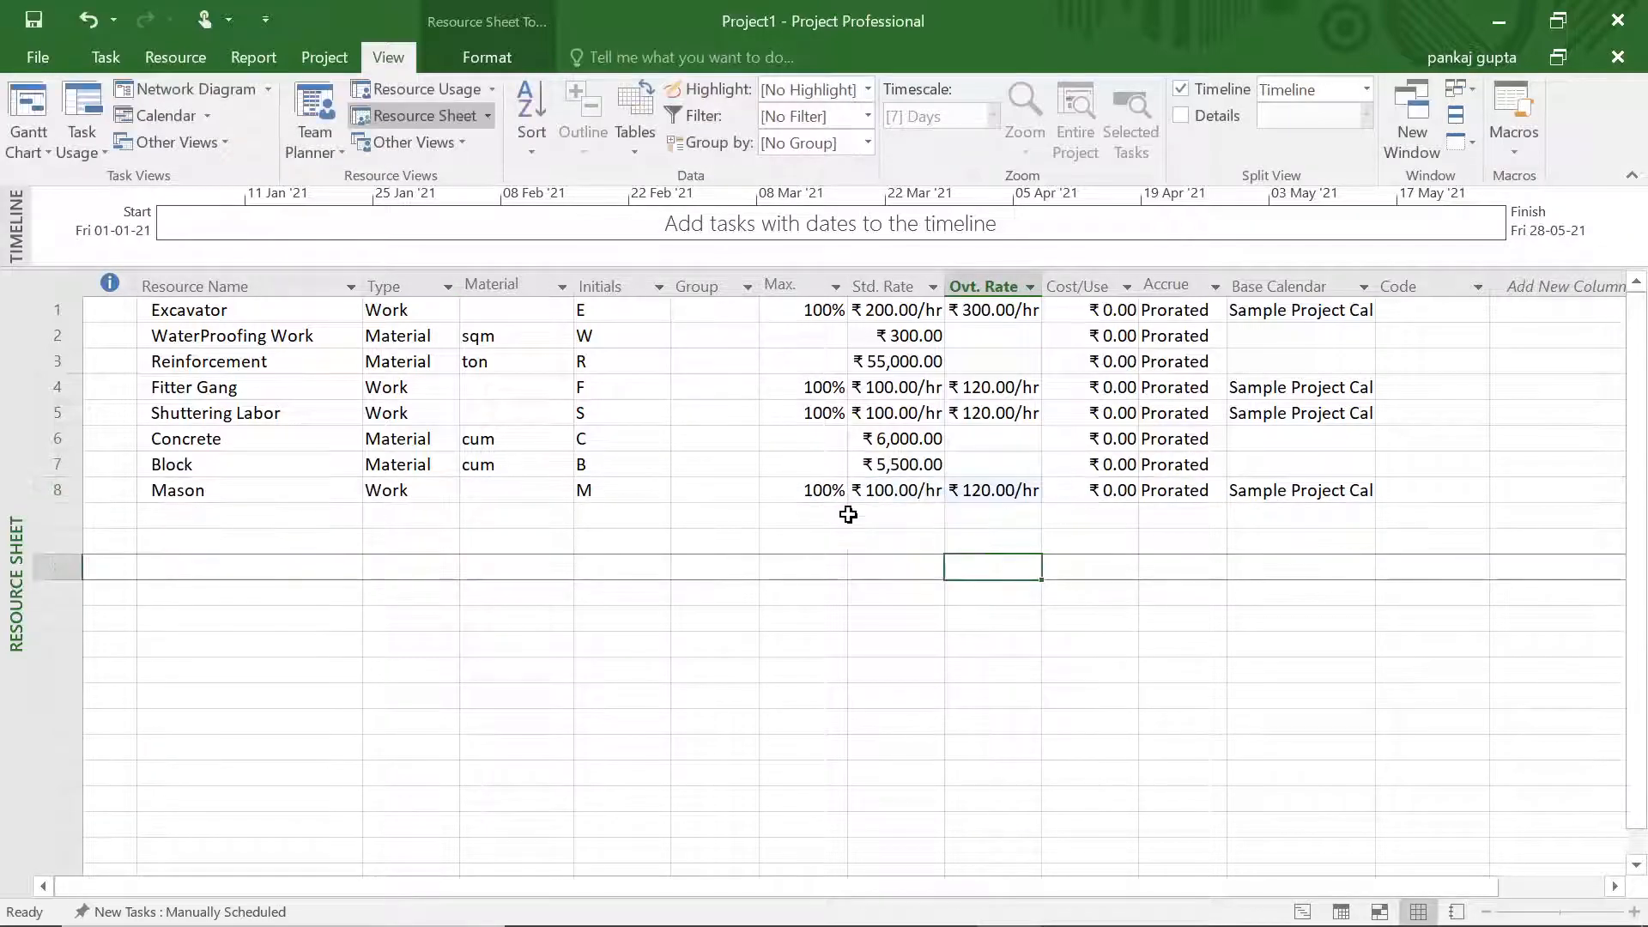
Add a ninth resource named Plaster Material and set its type to Material
{"action": "left_click", "coordinate": [225, 520]}
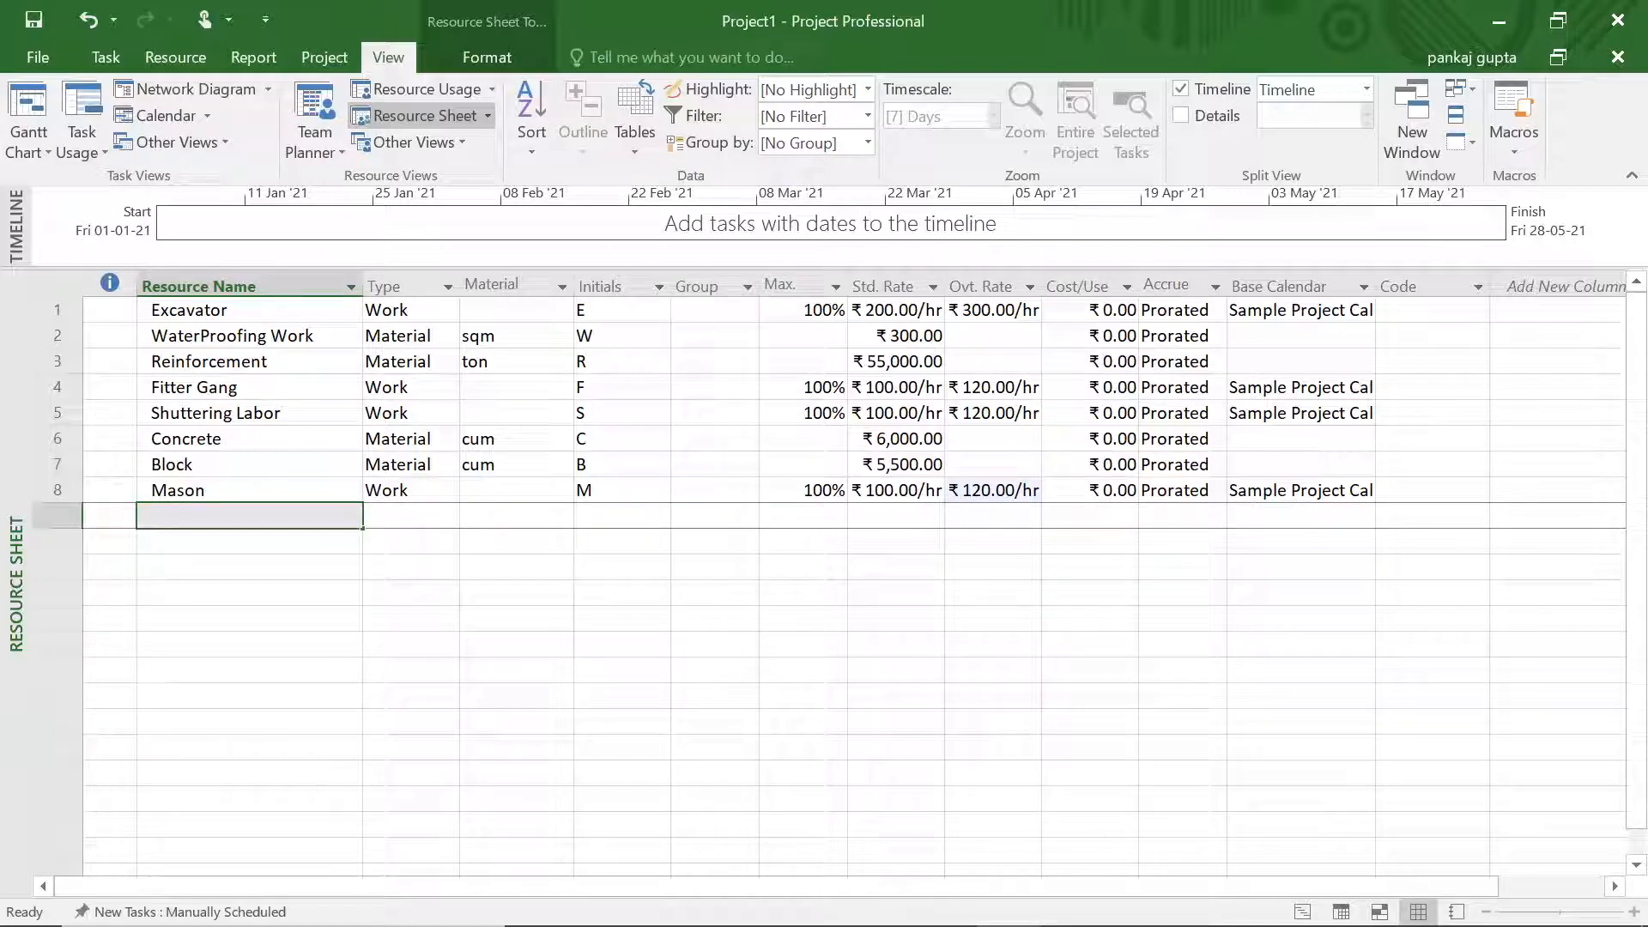
{"action": "type", "text": "Plaster Material"}
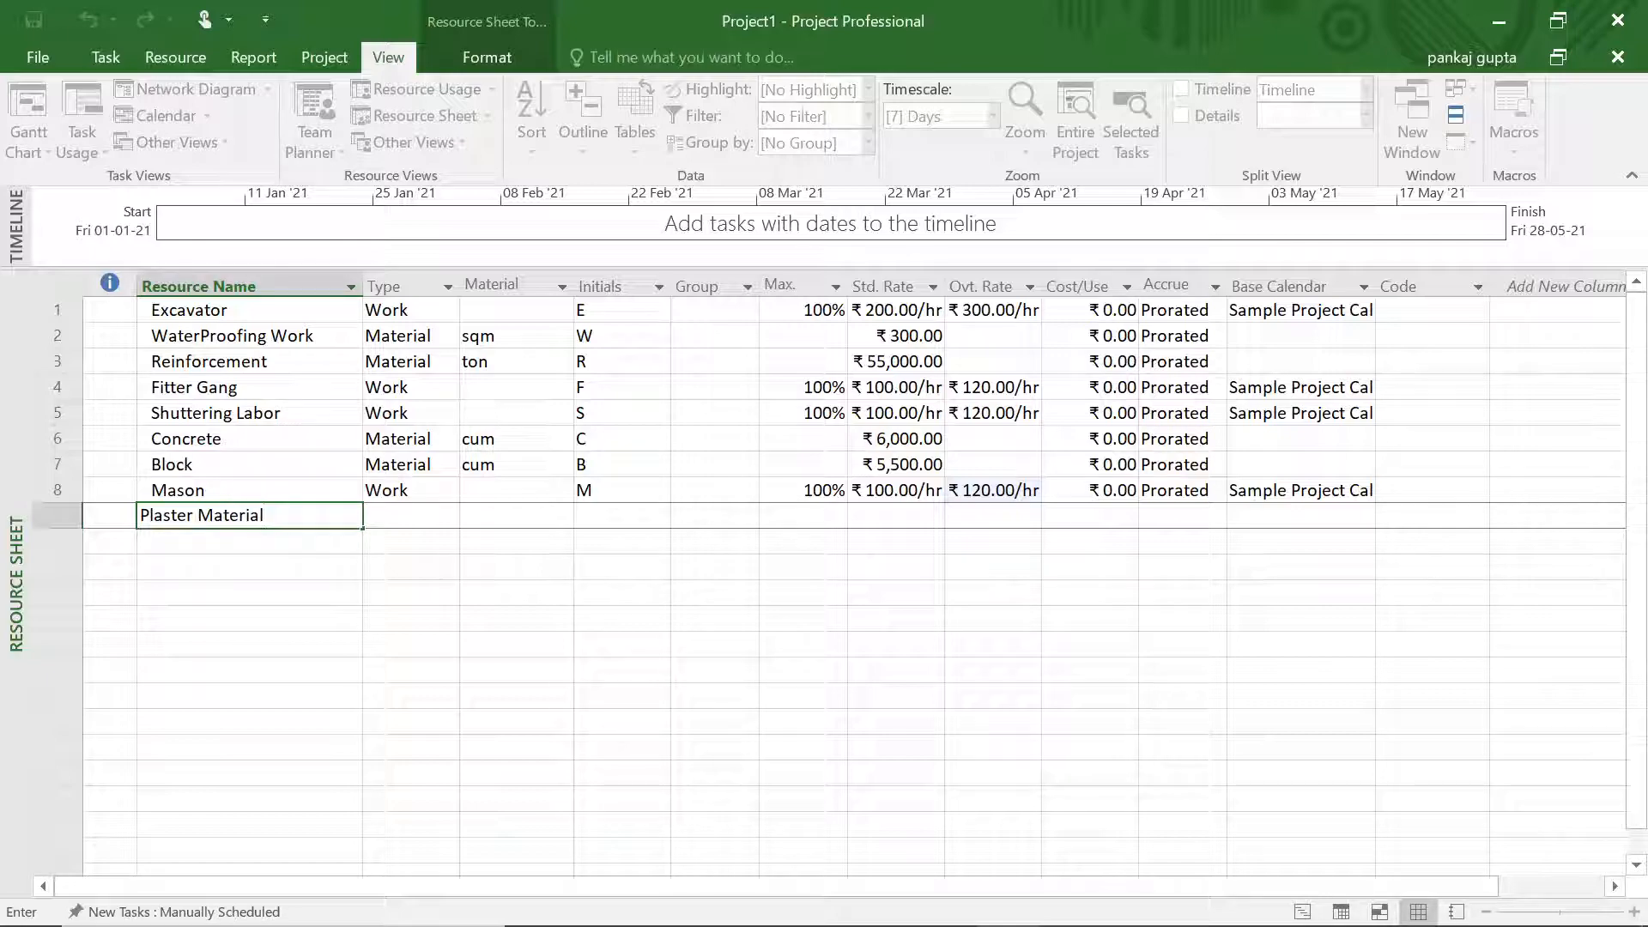
{"action": "left_click", "coordinate": [249, 695]}
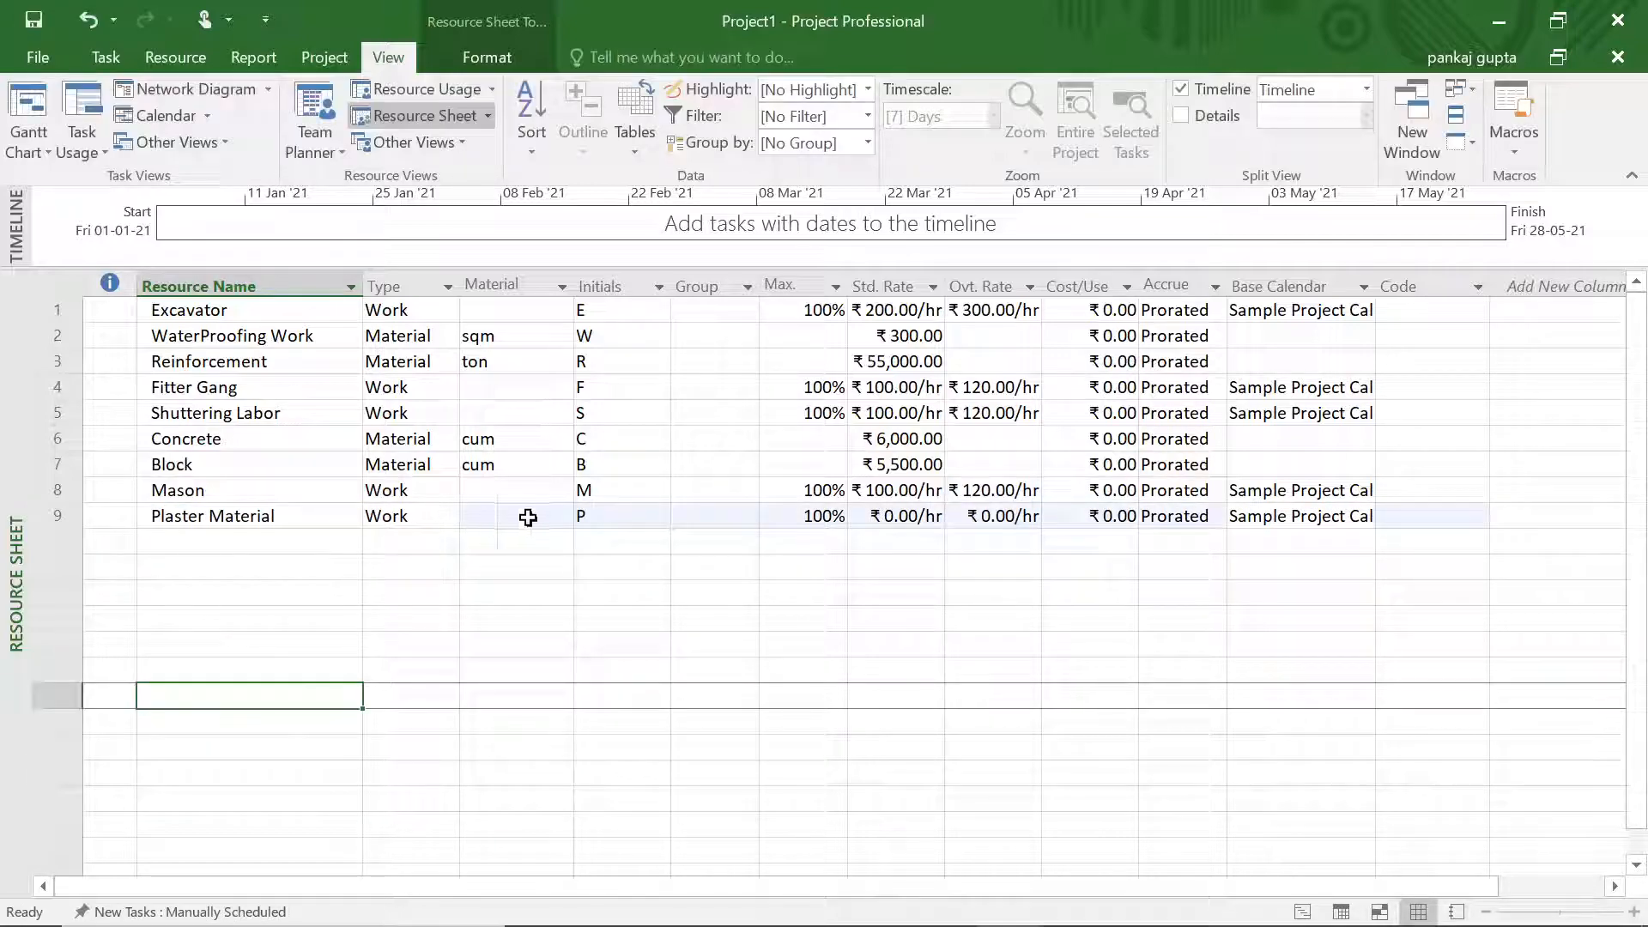
{"action": "left_click", "coordinate": [434, 517]}
{"action": "left_click", "coordinate": [449, 519]}
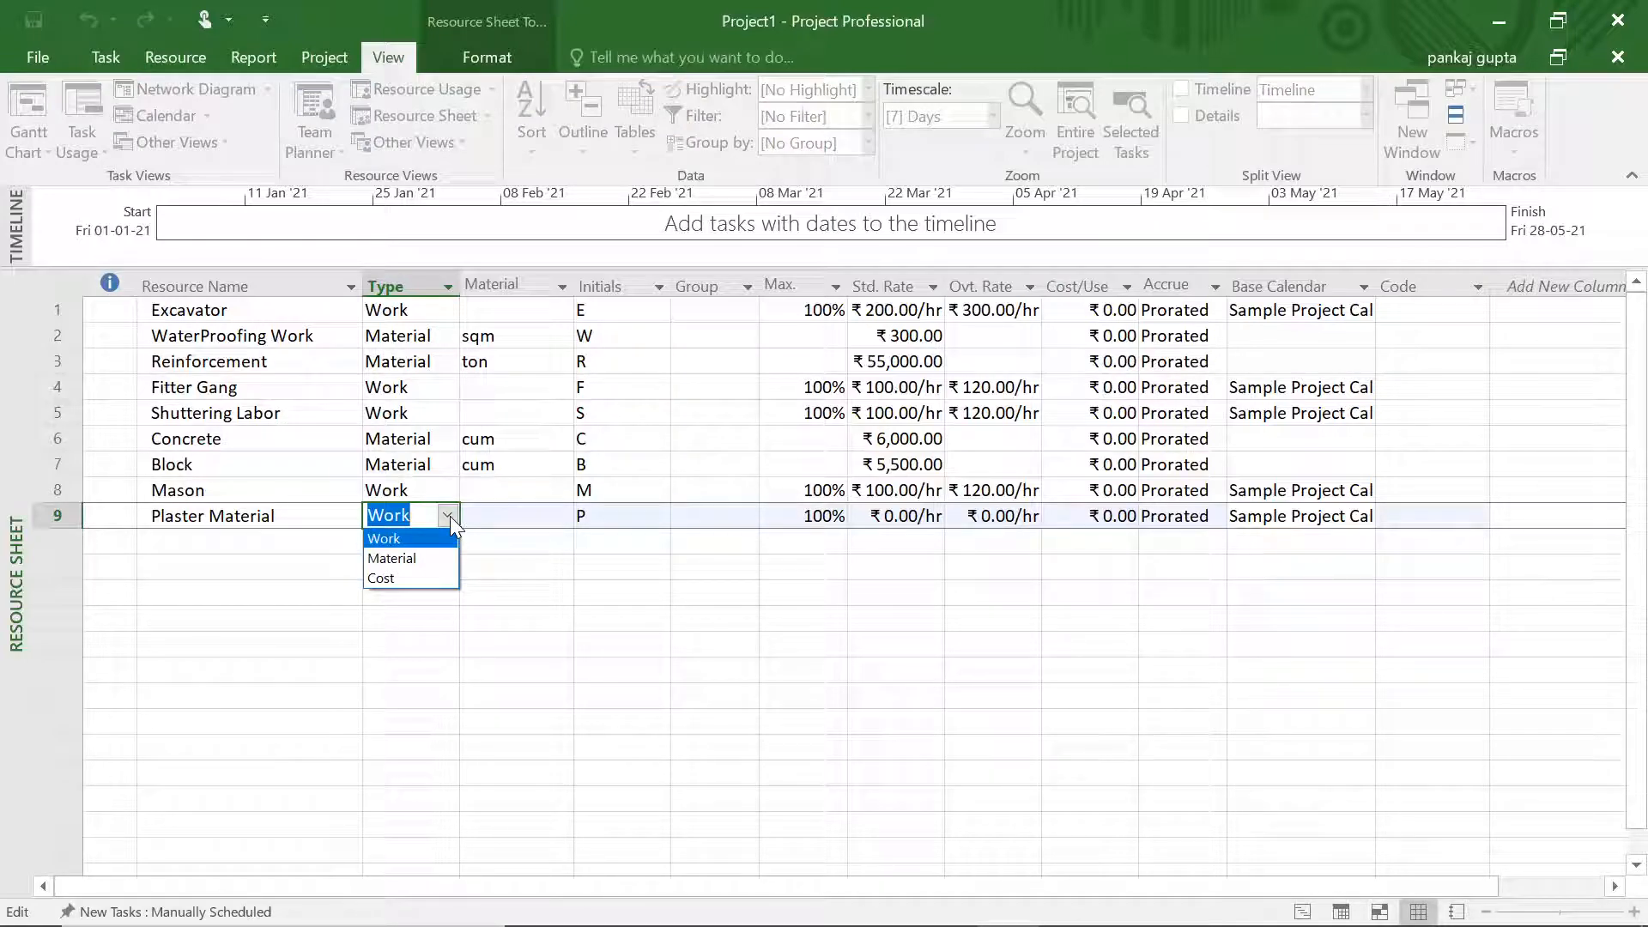
{"action": "left_click", "coordinate": [422, 556]}
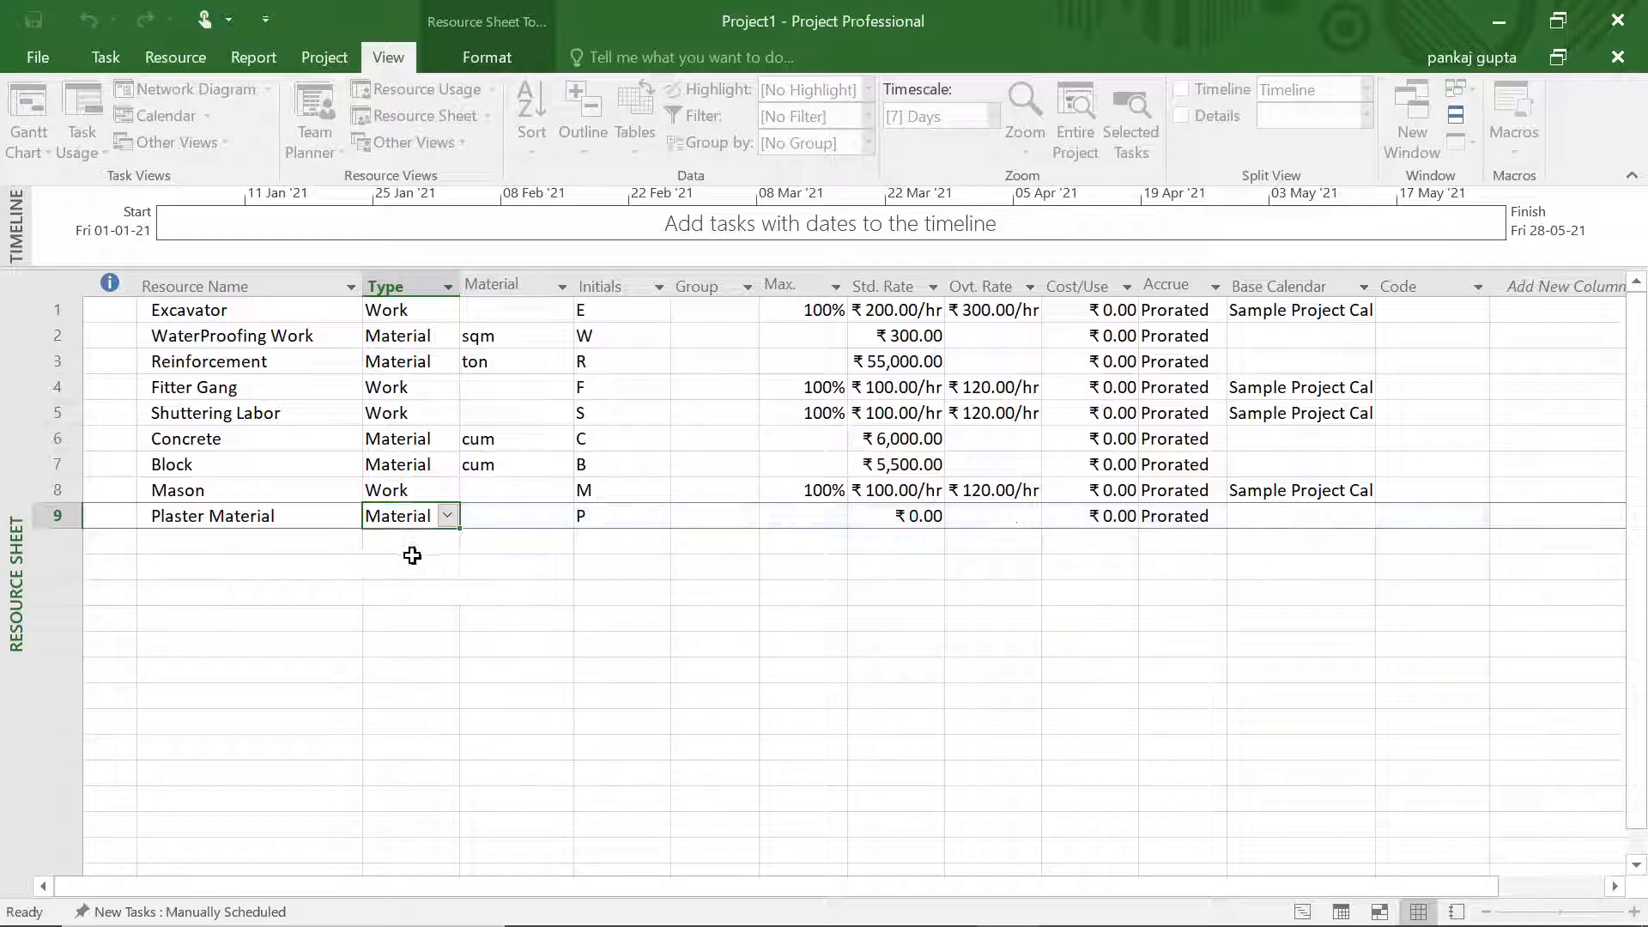
Give Plaster Material the material label sqm and a standard rate of ₹150
{"action": "left_click", "coordinate": [892, 518]}
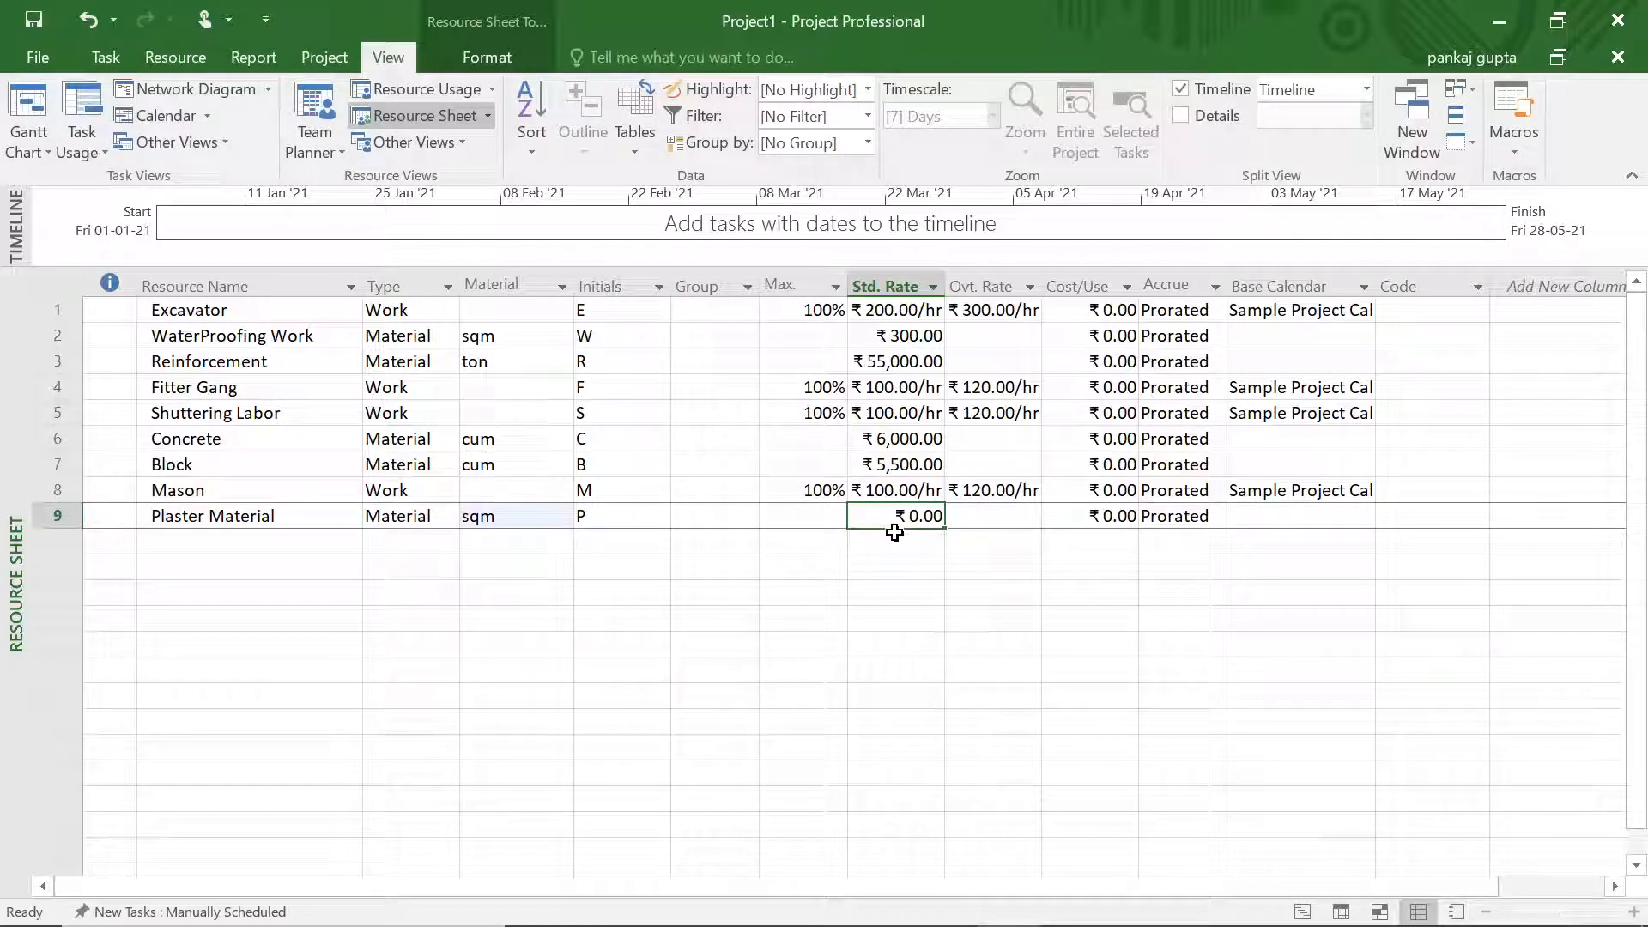
{"action": "type", "text": "150"}
{"action": "left_click", "coordinate": [895, 592]}
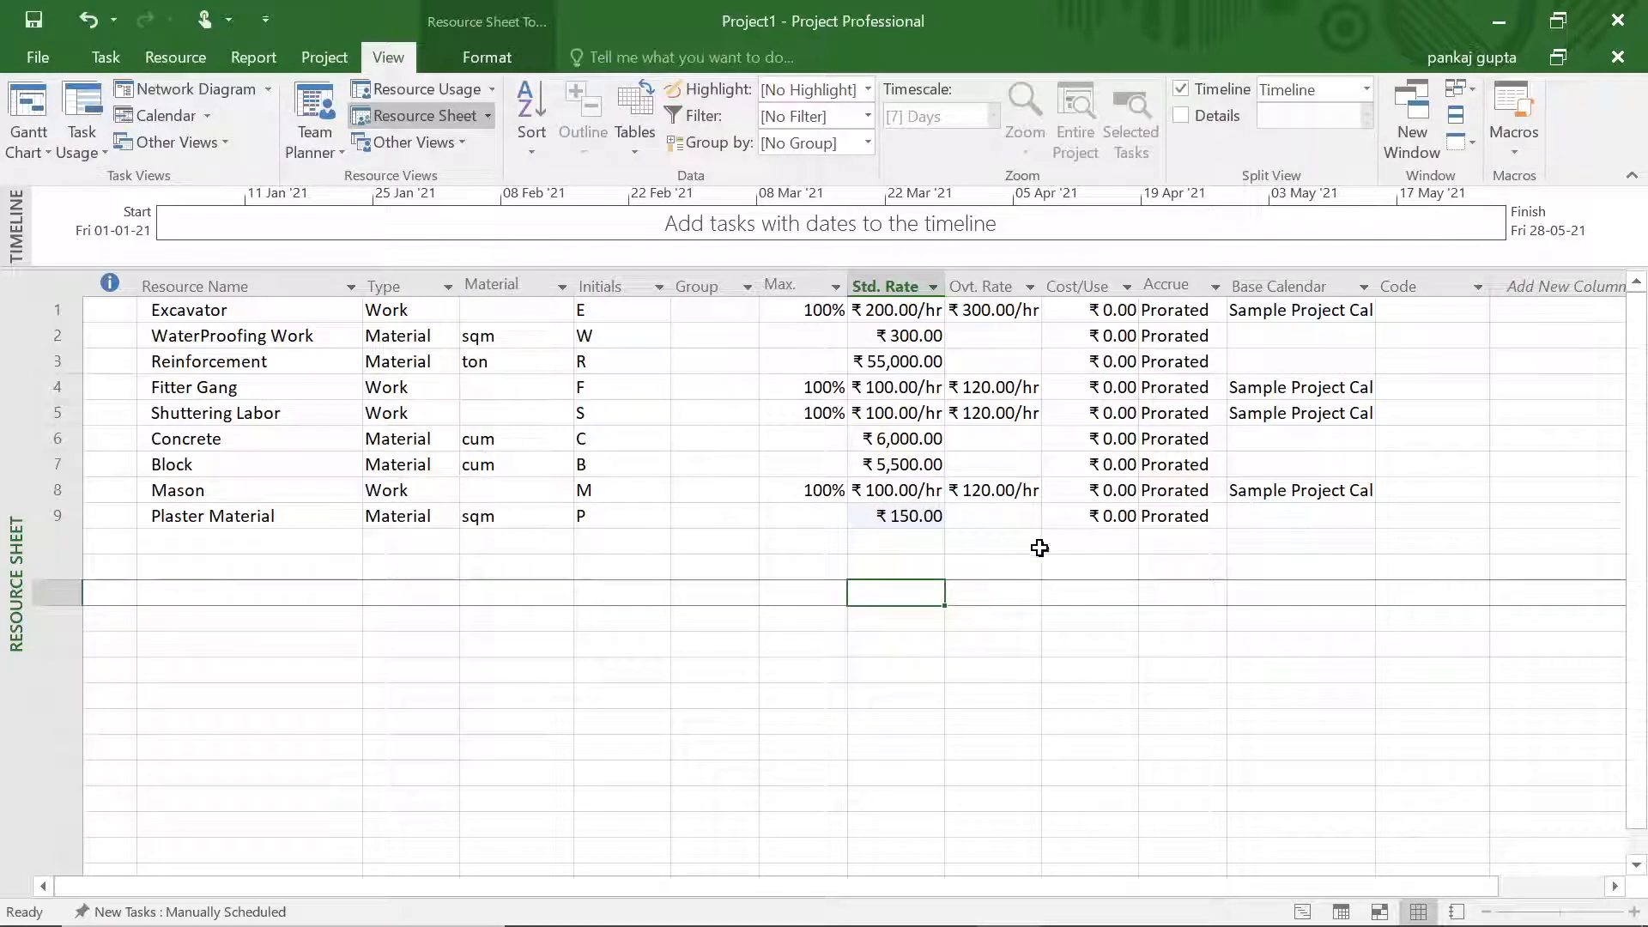
Add a tenth resource named Flooring Material and set its type to Material
{"action": "left_click", "coordinate": [215, 543]}
{"action": "type", "text": "Flooring Materi"}
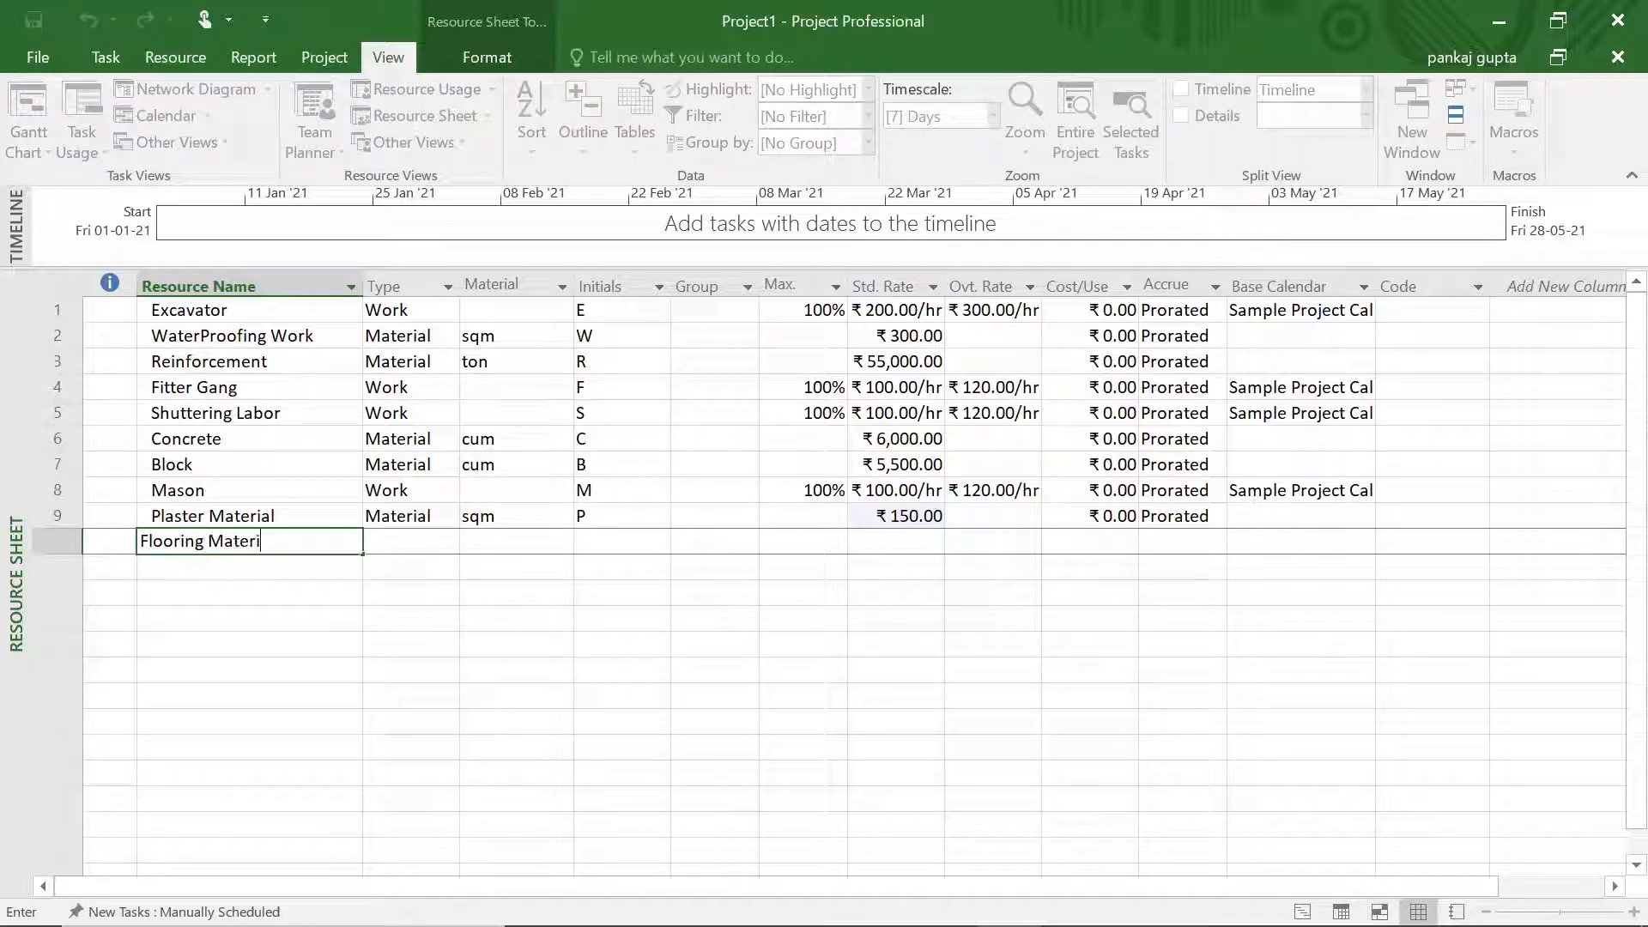
{"action": "type", "text": "al"}
{"action": "left_click", "coordinate": [434, 542]}
{"action": "left_click", "coordinate": [447, 542]}
{"action": "left_click", "coordinate": [434, 581]}
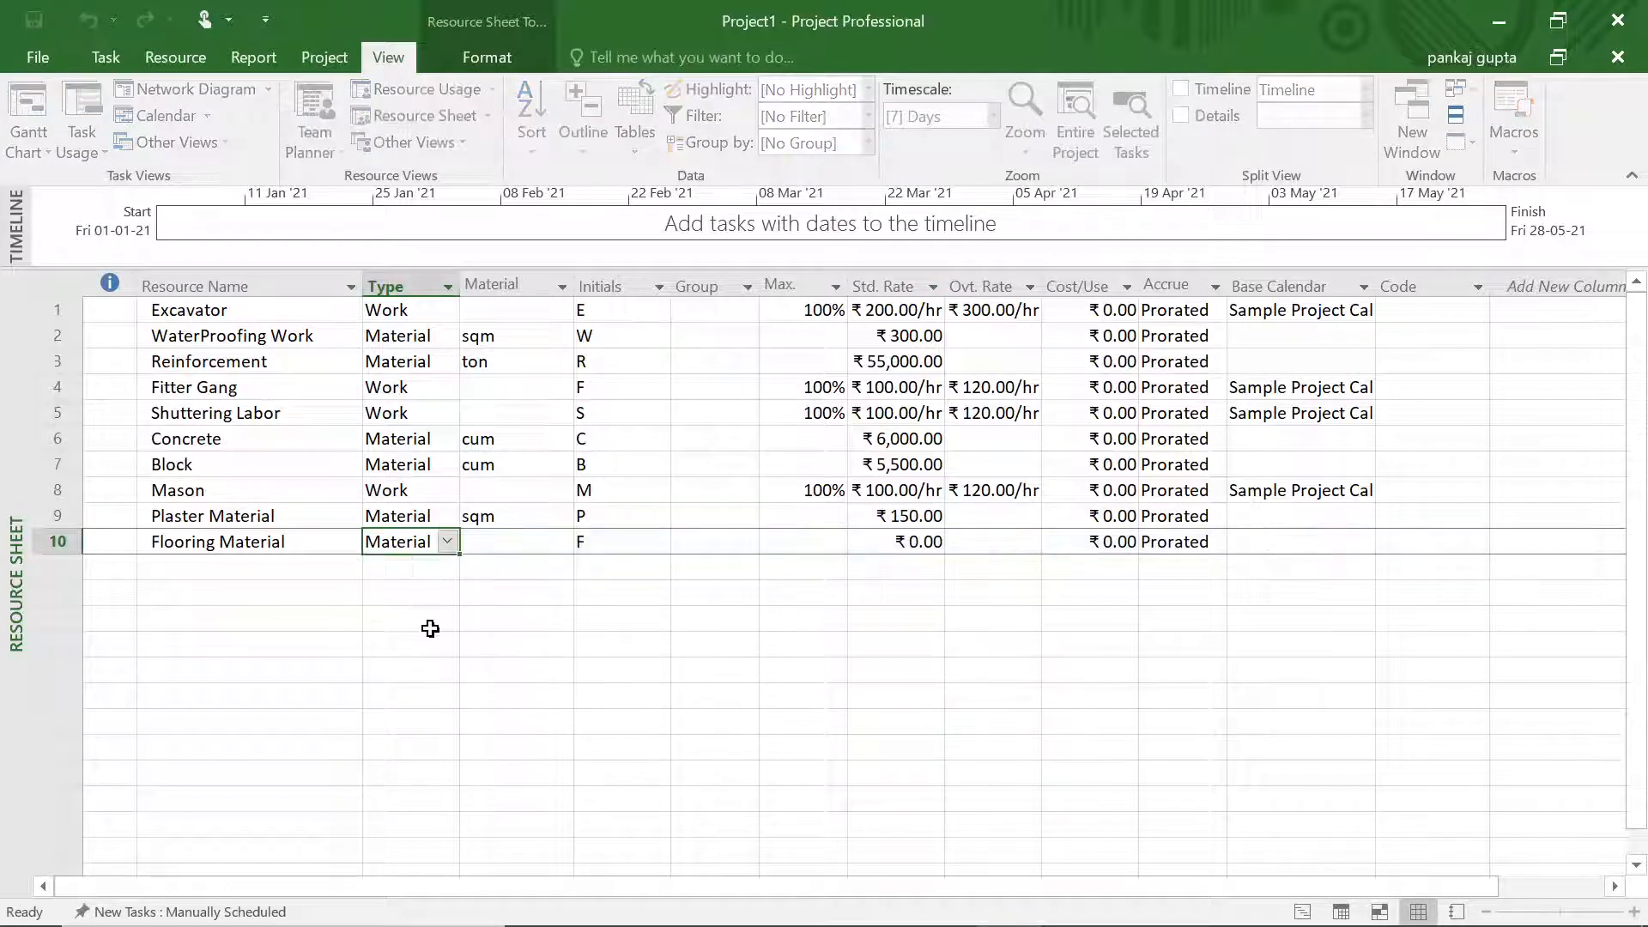
Give Flooring Material the material label sqm and a standard rate of ₹4,000
{"action": "left_click", "coordinate": [515, 542]}
{"action": "type", "text": "sqm"}
{"action": "key", "text": "Return"}
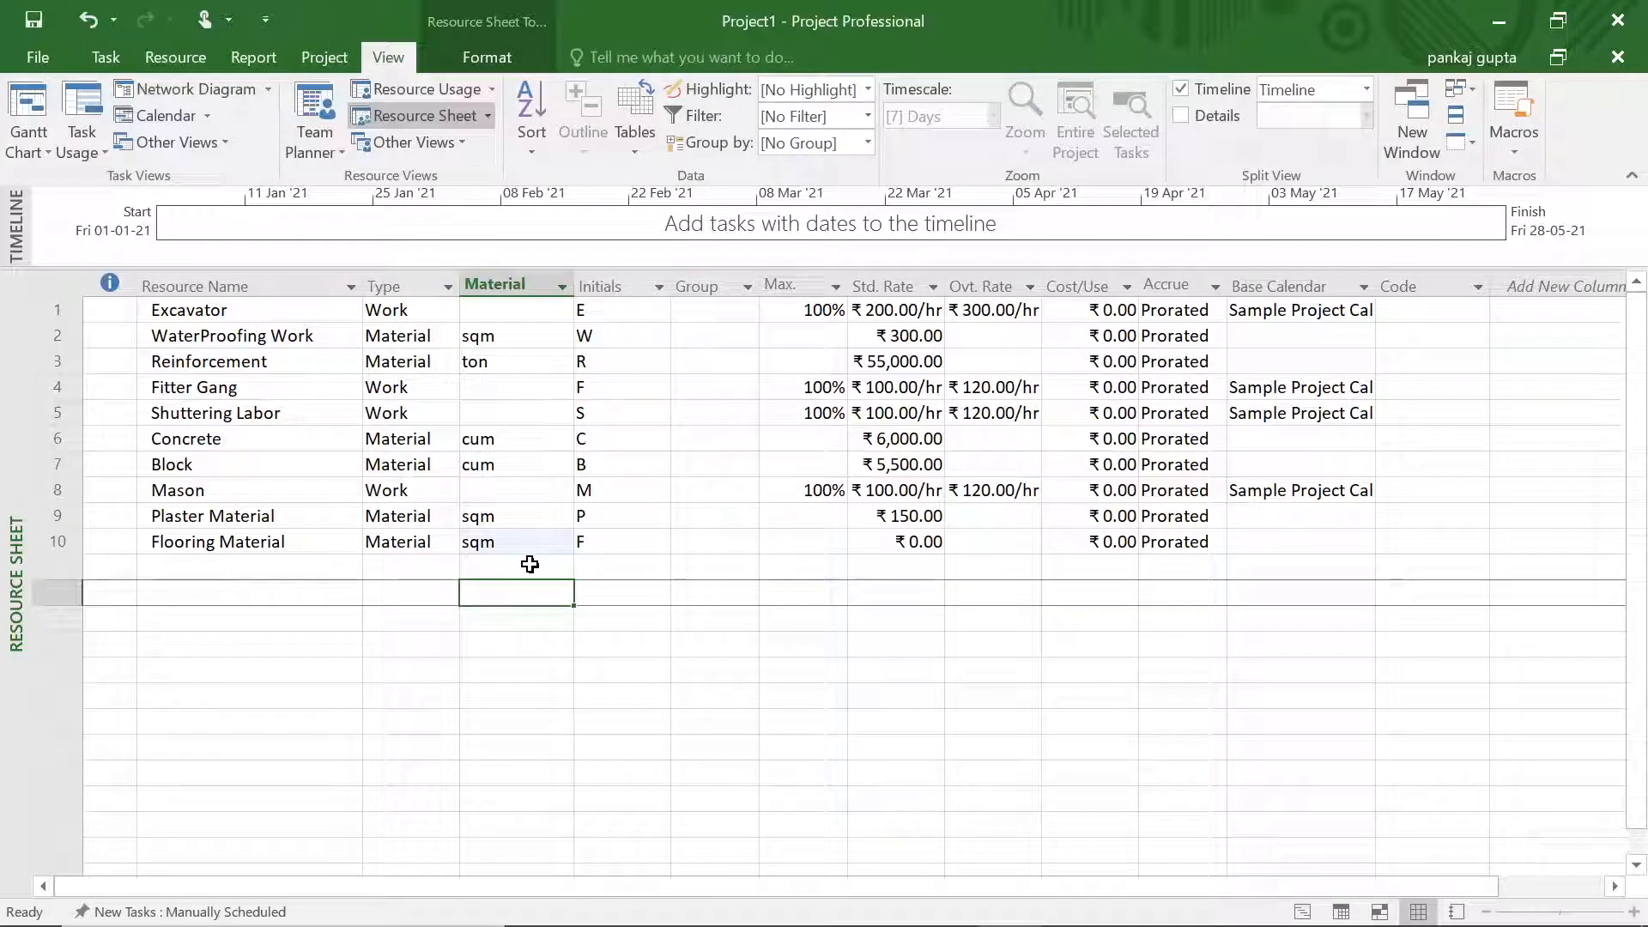
{"action": "left_click", "coordinate": [881, 547]}
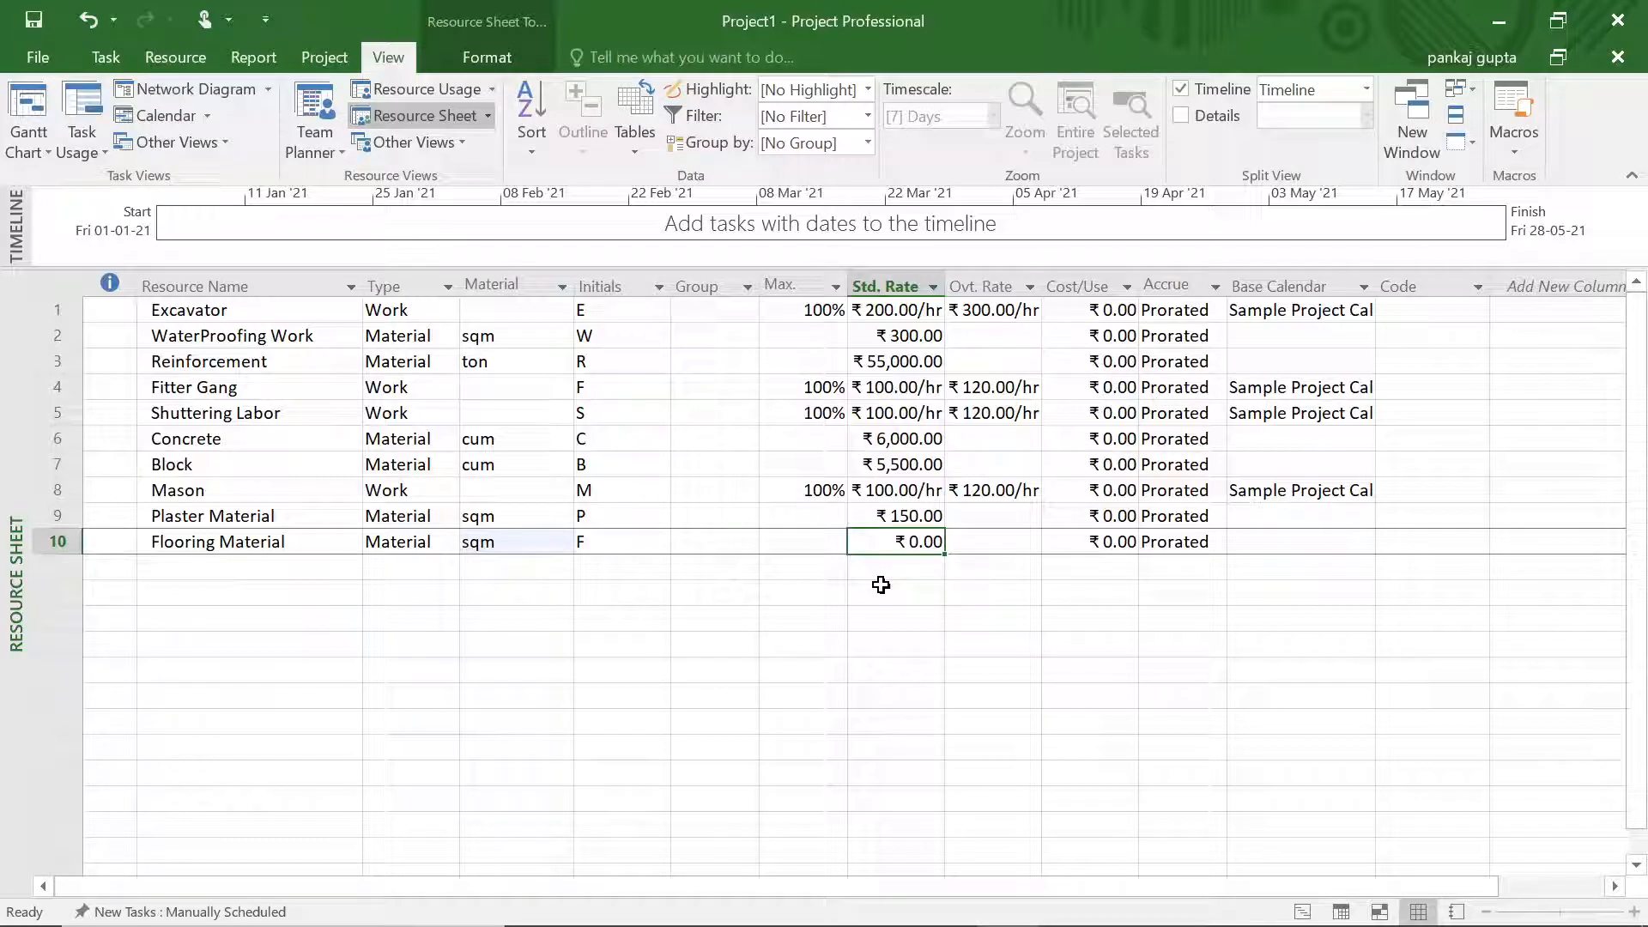
{"action": "type", "text": "4000"}
{"action": "key", "text": "Return"}
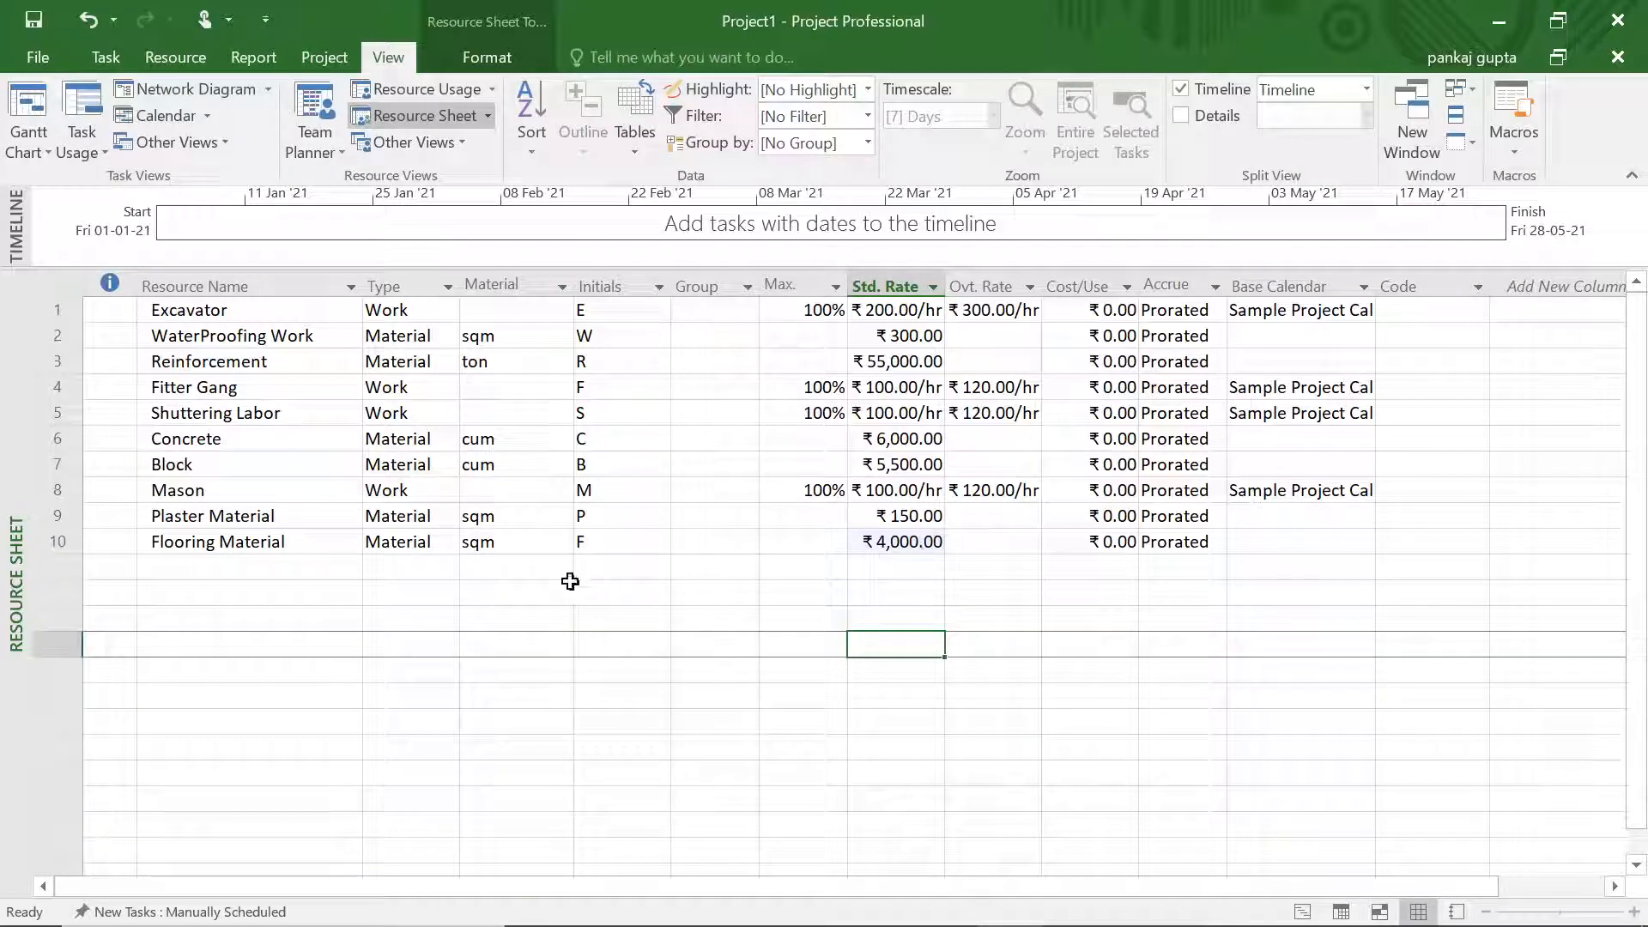
Add an eleventh resource named False Ceiling and set its type to Material
{"action": "left_click", "coordinate": [257, 569]}
{"action": "type", "text": "False Ceiling"}
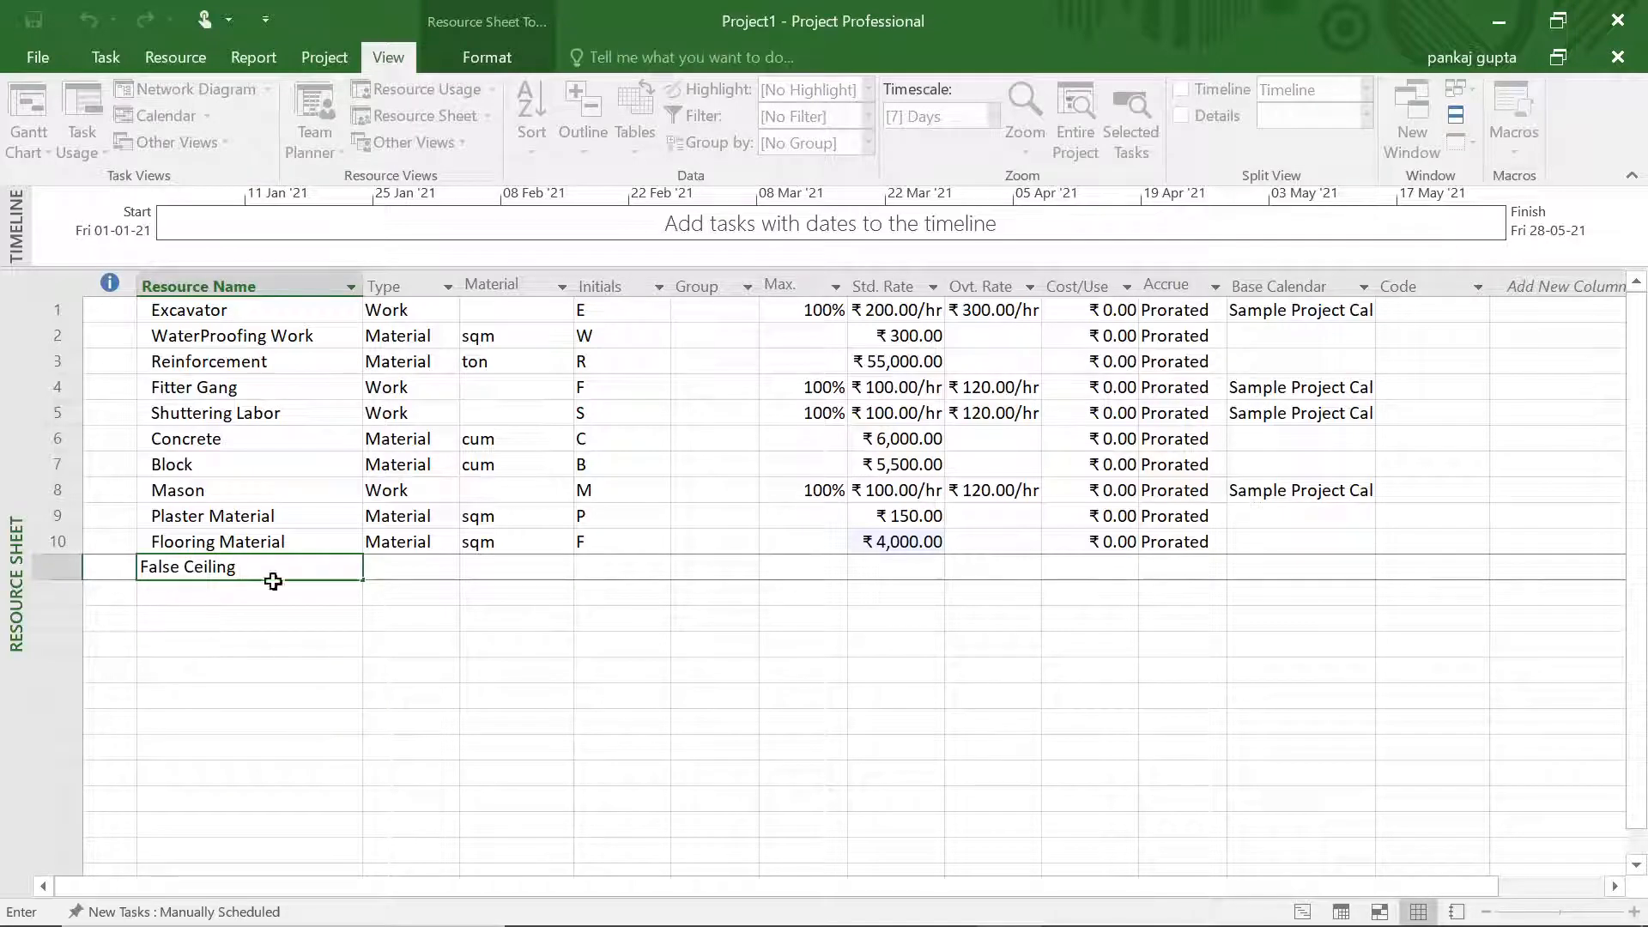
{"action": "left_click", "coordinate": [412, 568]}
{"action": "left_click", "coordinate": [448, 567]}
{"action": "left_click", "coordinate": [396, 608]}
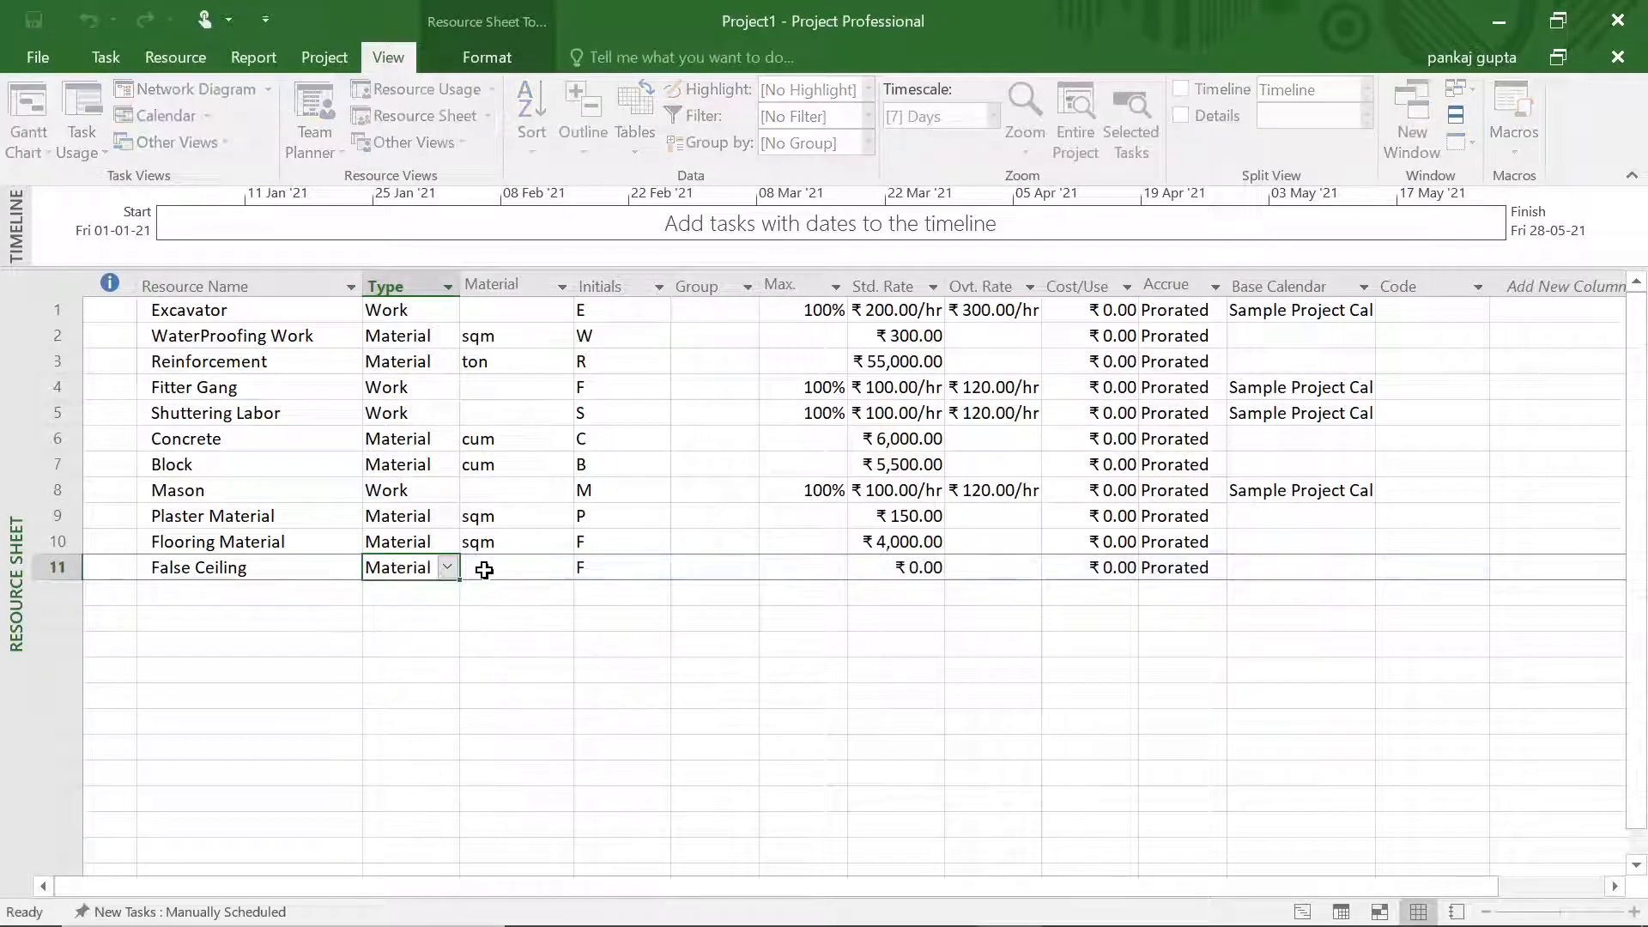
Give False Ceiling the material label sqm and a standard rate of ₹1,300
{"action": "left_click", "coordinate": [484, 570]}
{"action": "type", "text": "sqm"}
{"action": "key", "text": "Return"}
{"action": "left_click", "coordinate": [895, 567]}
{"action": "type", "text": "1300"}
{"action": "key", "text": "Return"}
{"action": "key", "text": "Home"}
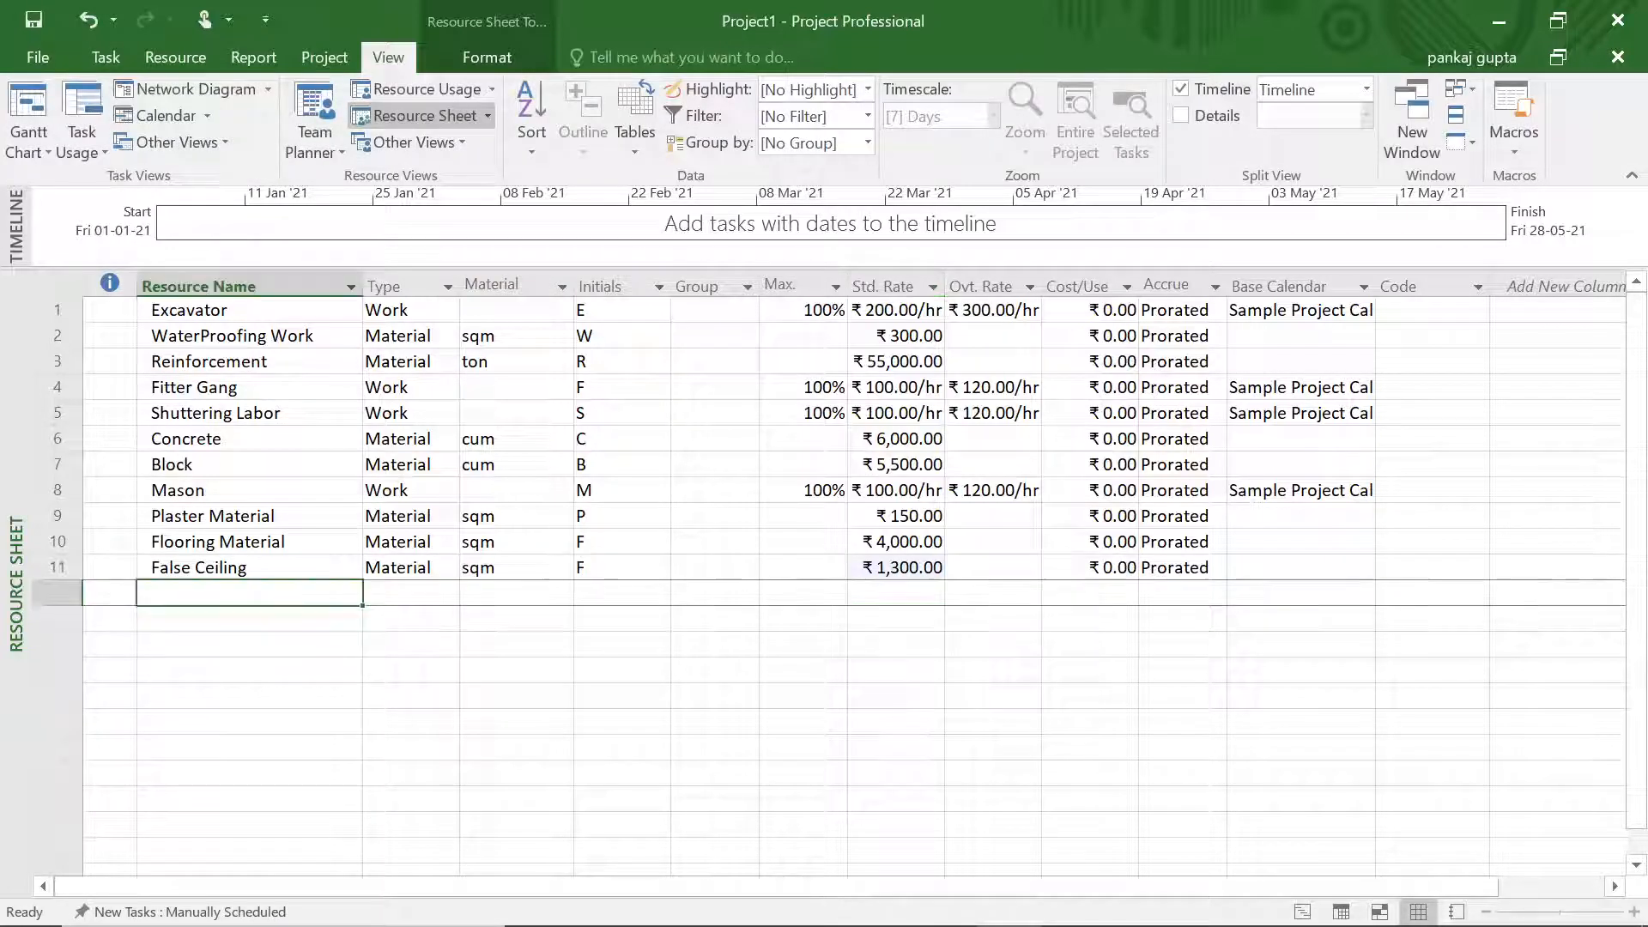
Add a twelfth resource named Painting and set its type to Material
{"action": "type", "text": "Painting"}
{"action": "key", "text": "Tab"}
{"action": "left_click", "coordinate": [450, 598]}
{"action": "left_click", "coordinate": [391, 635]}
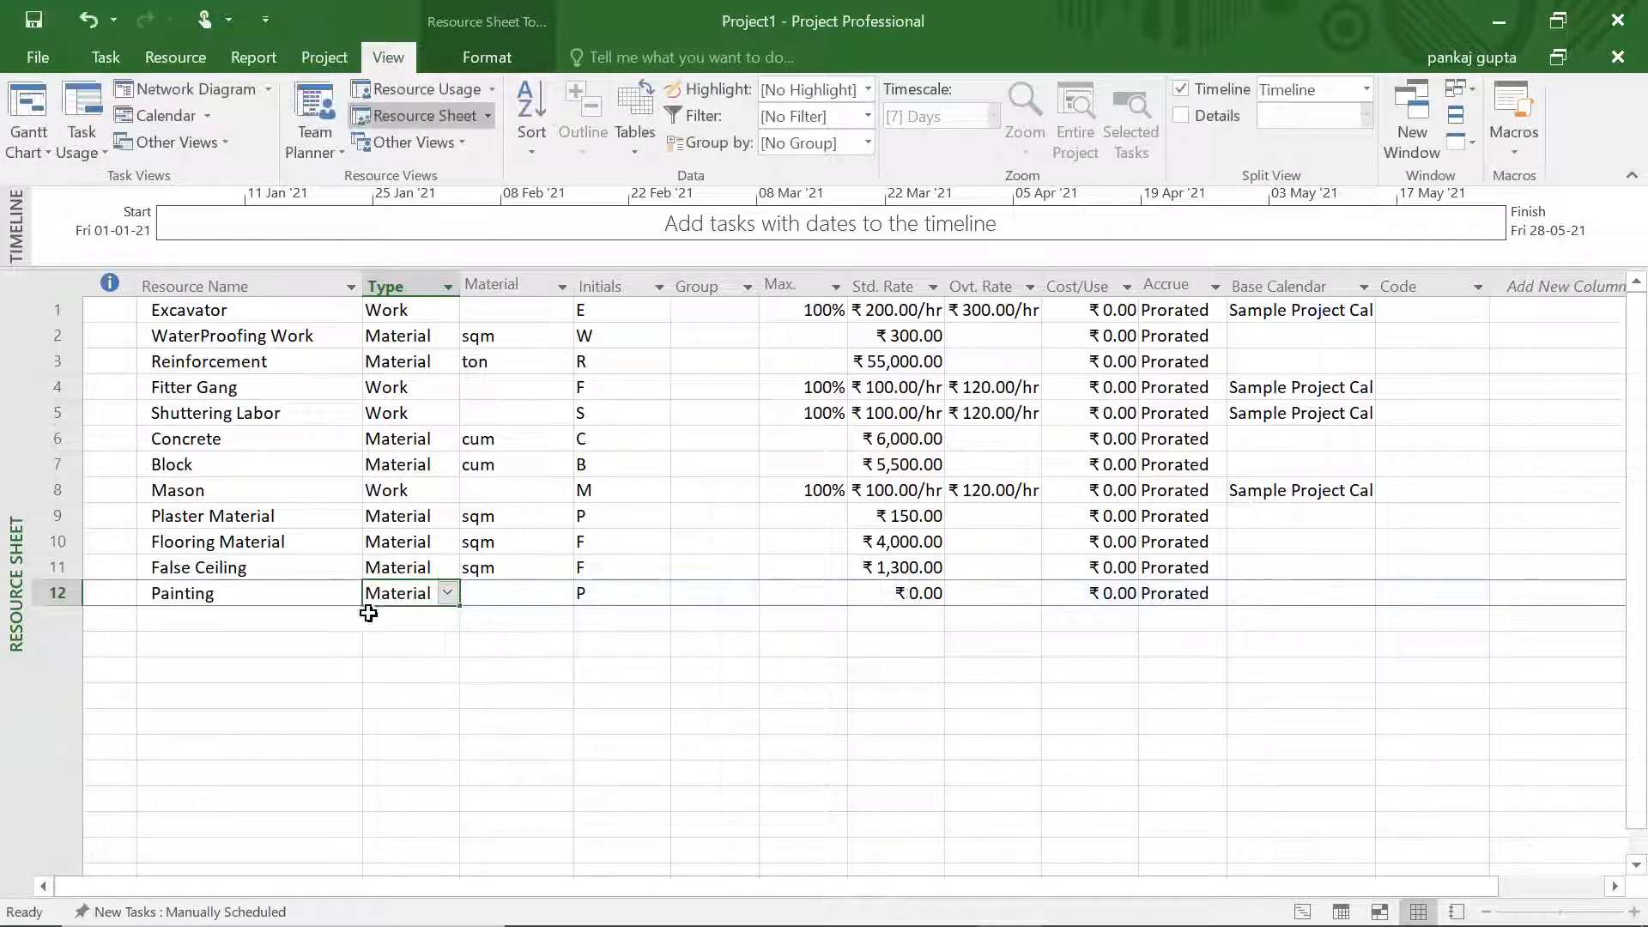
Give Painting the material label sqm and a standard rate of ₹250
{"action": "left_click", "coordinate": [524, 598]}
{"action": "type", "text": "sqm"}
{"action": "key", "text": "Return"}
{"action": "left_click", "coordinate": [888, 598]}
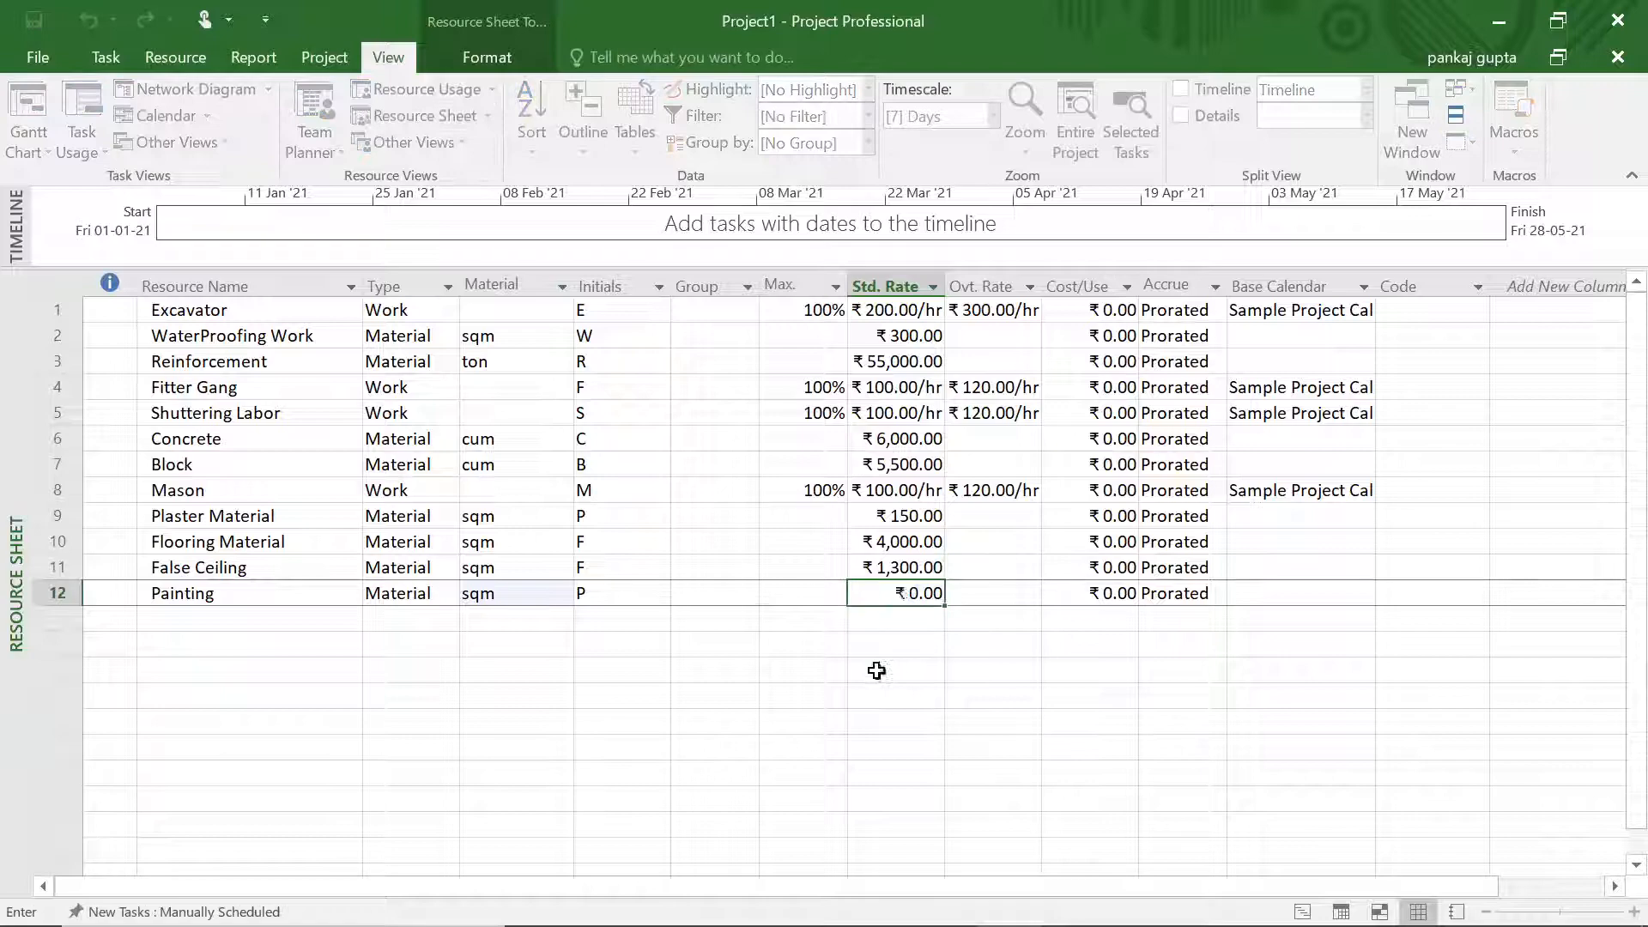
{"action": "type", "text": "250"}
Add a thirteenth resource named Electrical Work and set its type to Cost
{"action": "left_click", "coordinate": [236, 624]}
{"action": "type", "text": "Elec"}
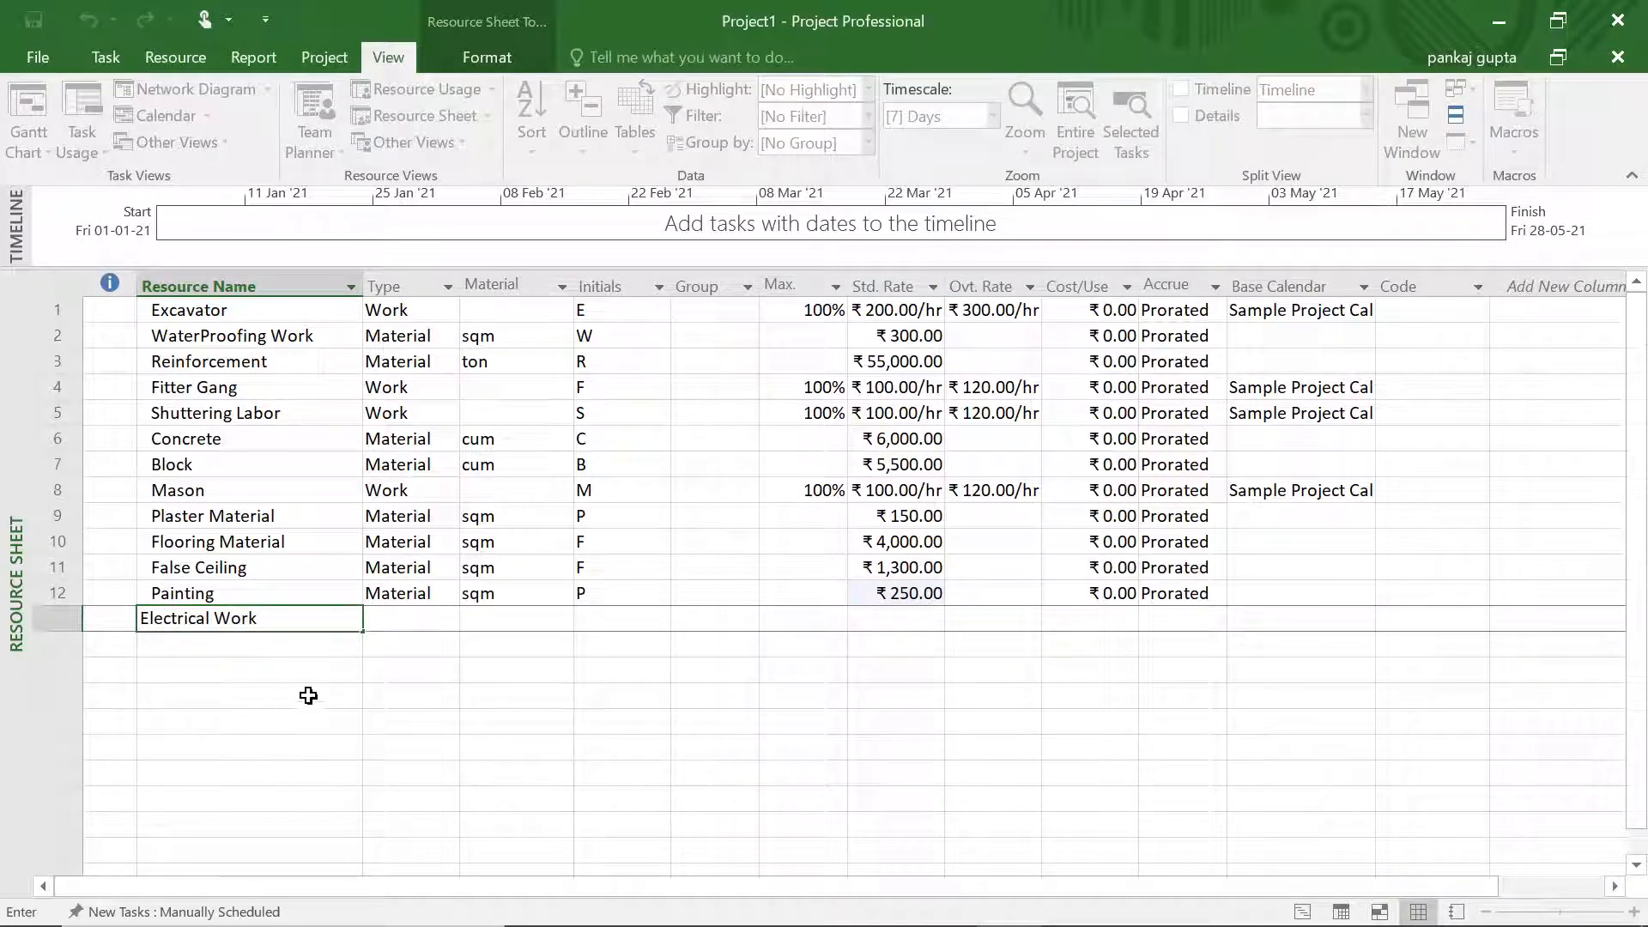
{"action": "type", "text": "trical Work"}
{"action": "left_click", "coordinate": [412, 619]}
{"action": "left_click", "coordinate": [446, 618]}
{"action": "left_click", "coordinate": [395, 676]}
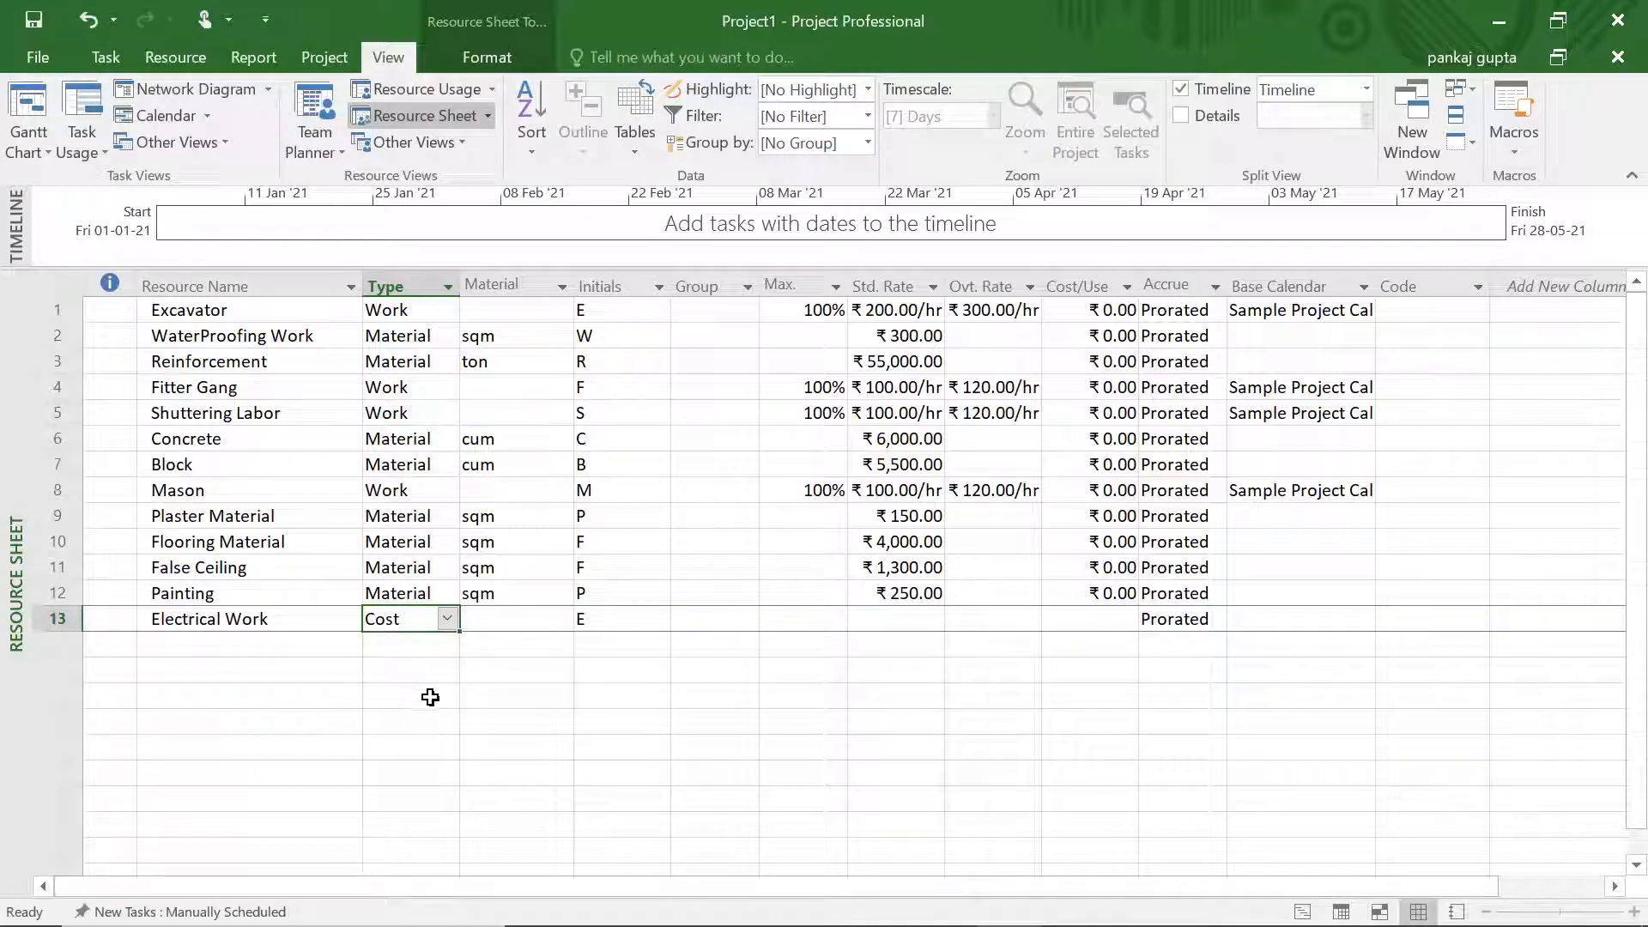
{"action": "left_click", "coordinate": [429, 697]}
{"action": "left_click", "coordinate": [871, 614]}
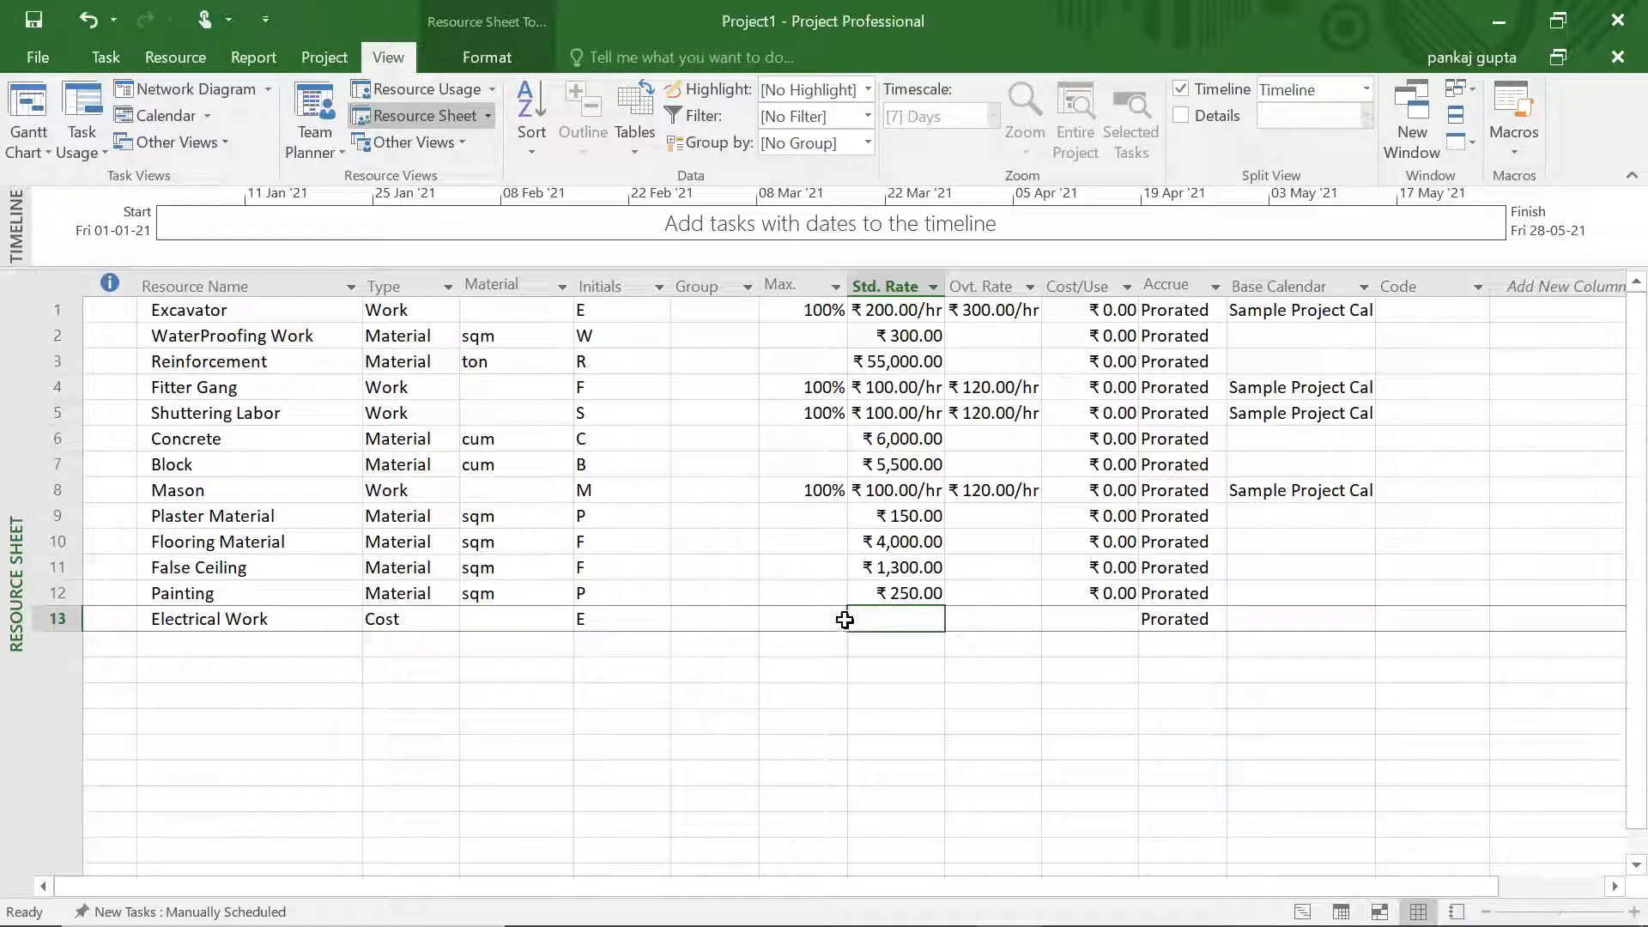
Add a fourteenth resource named Plumbing Work and set its type to Cost
{"action": "left_click", "coordinate": [184, 691]}
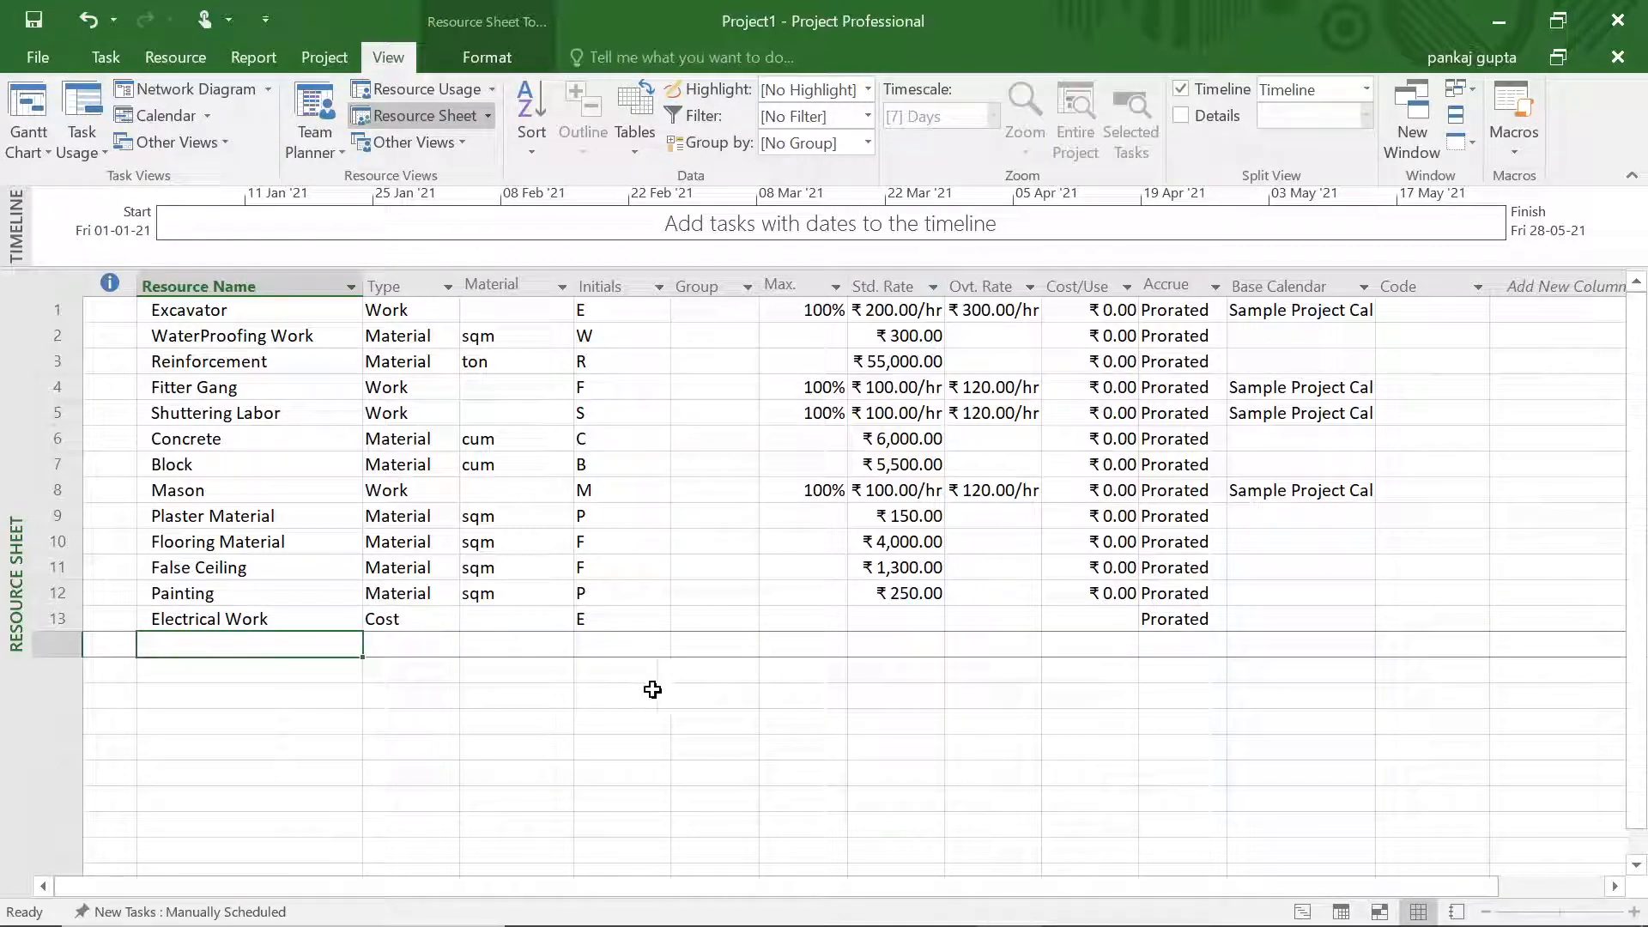
{"action": "type", "text": "Plumbing Work"}
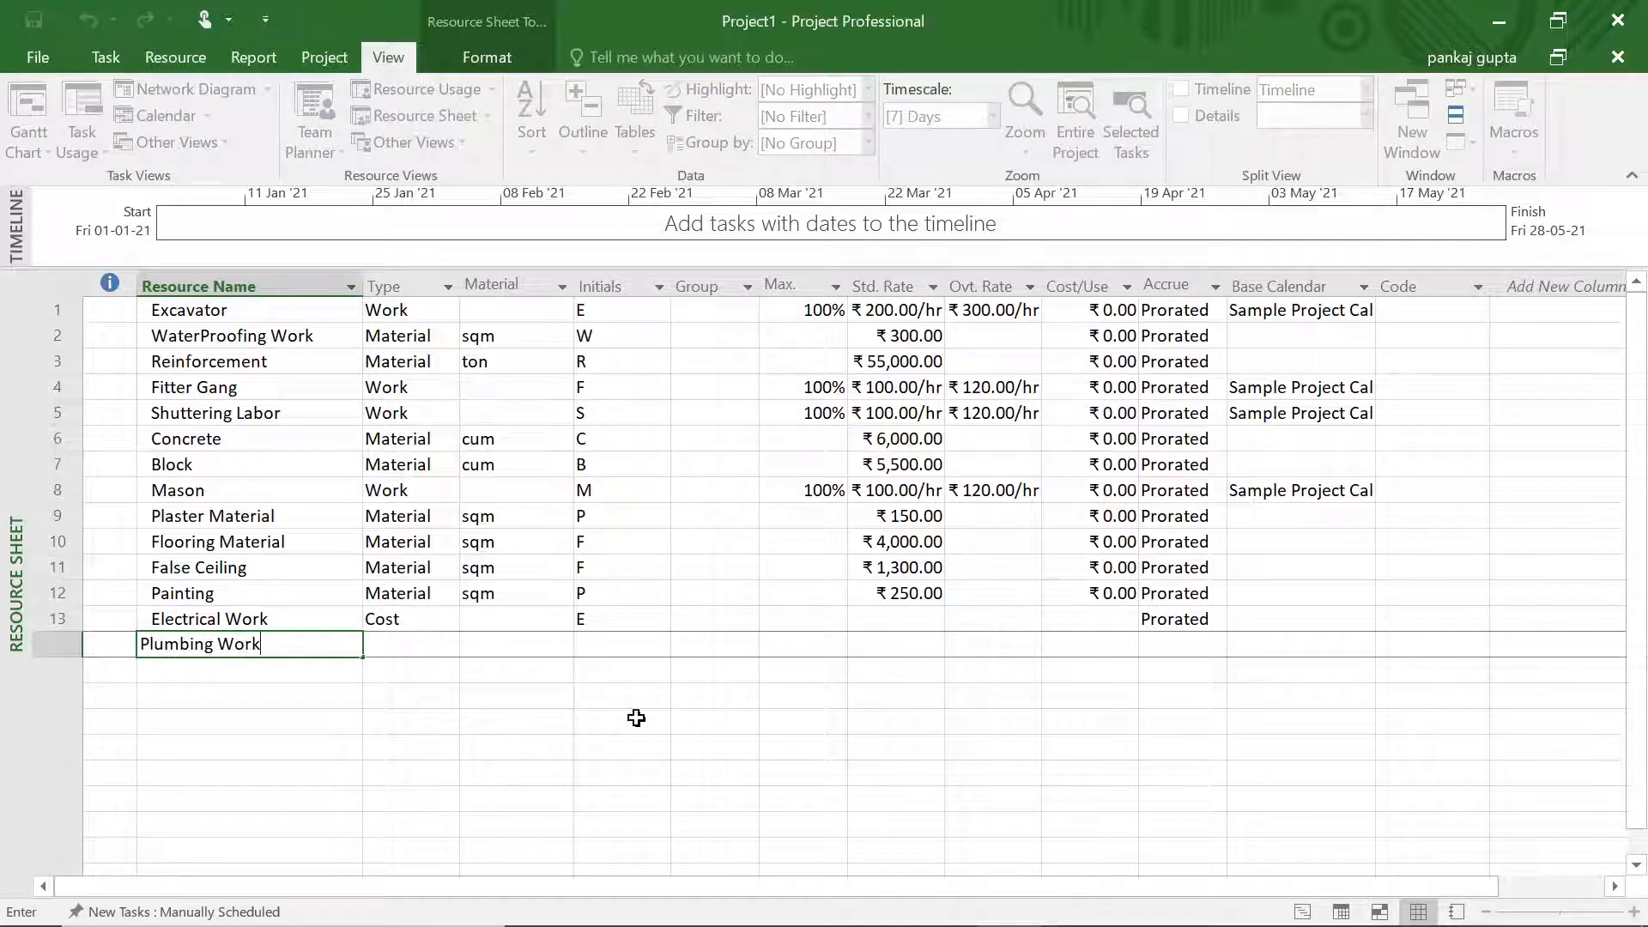
{"action": "left_click", "coordinate": [541, 744]}
{"action": "left_click", "coordinate": [436, 648]}
{"action": "left_click", "coordinate": [448, 647]}
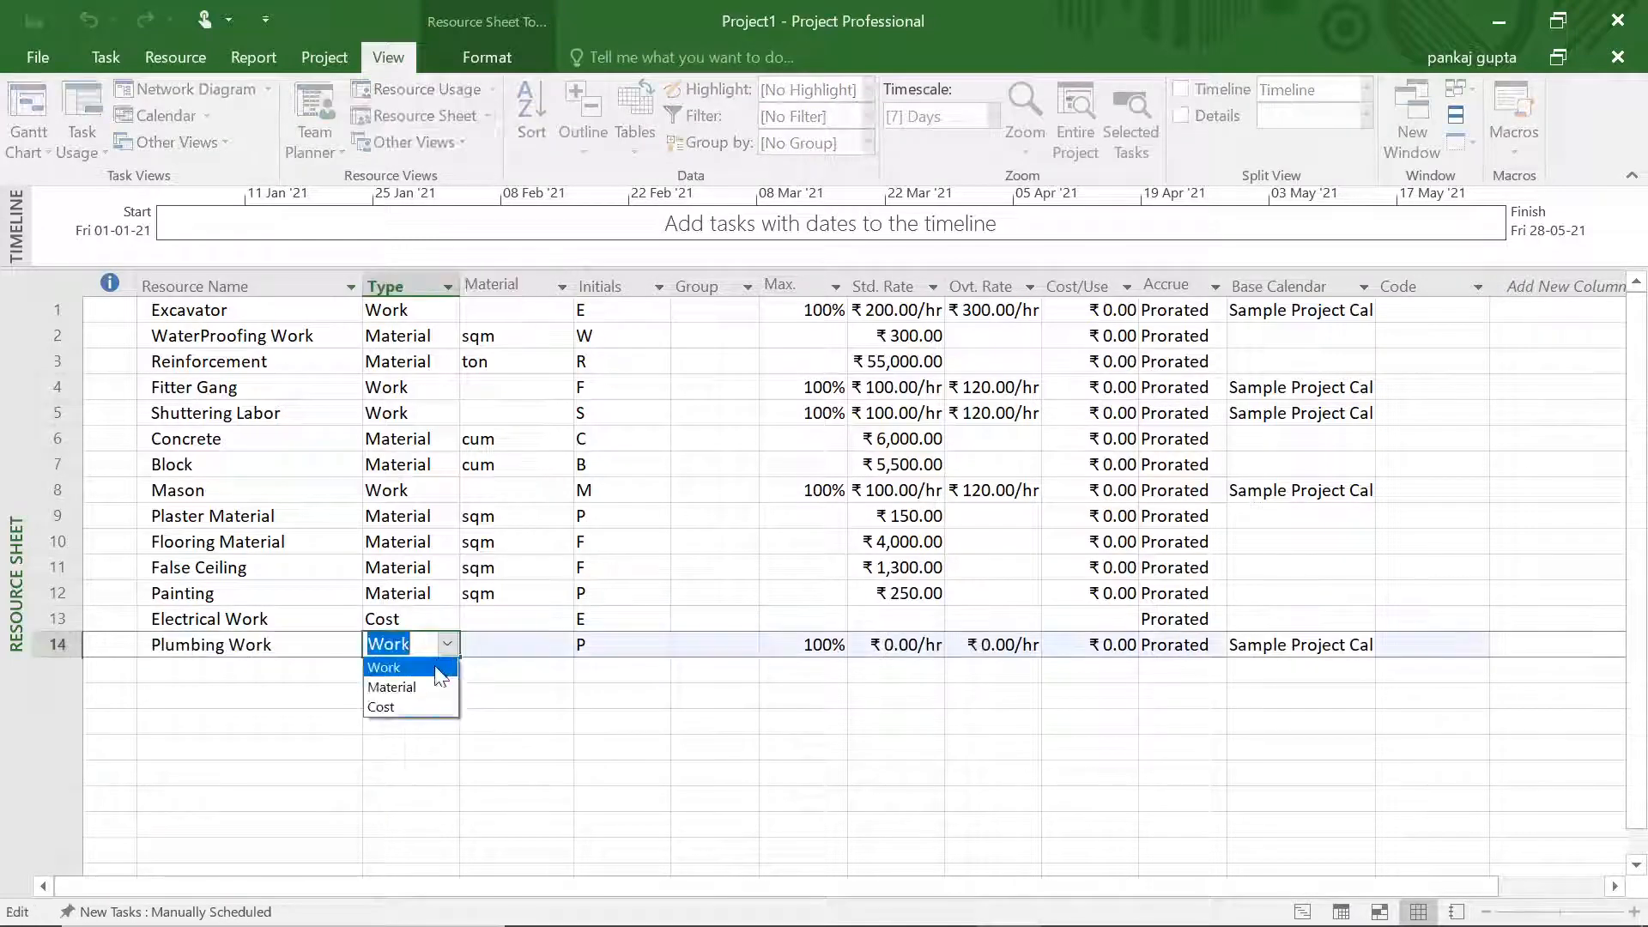
{"action": "left_click", "coordinate": [429, 708]}
Add a fifteenth resource named HVAC Work and set its type to Cost
{"action": "left_click", "coordinate": [283, 671]}
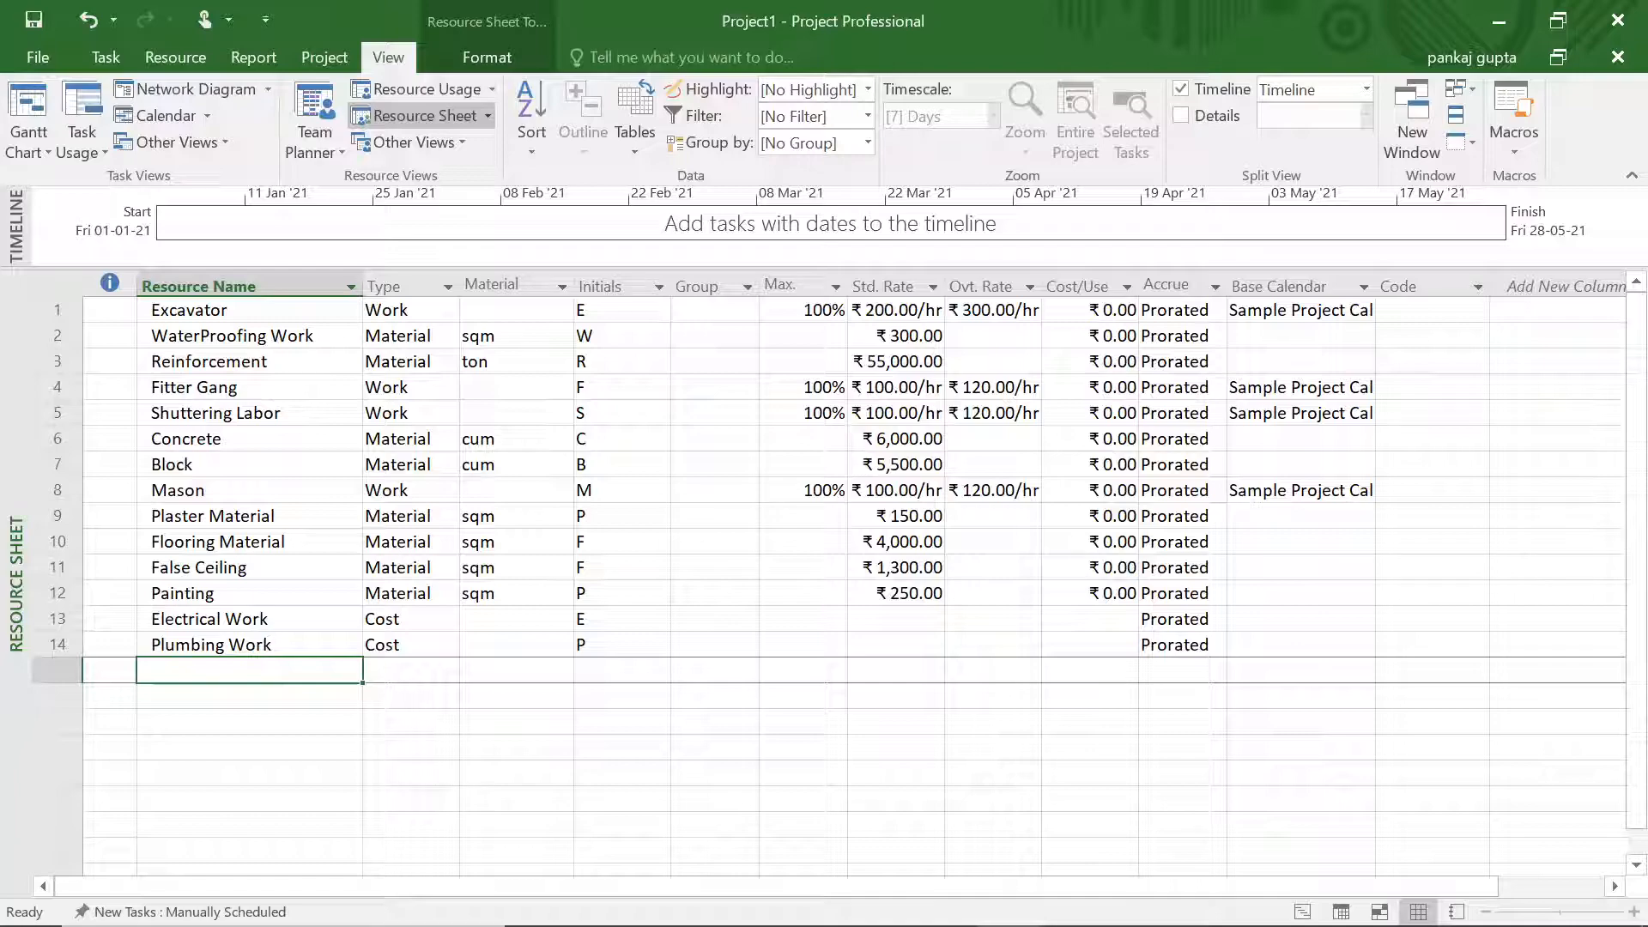
{"action": "type", "text": "HVAC Work"}
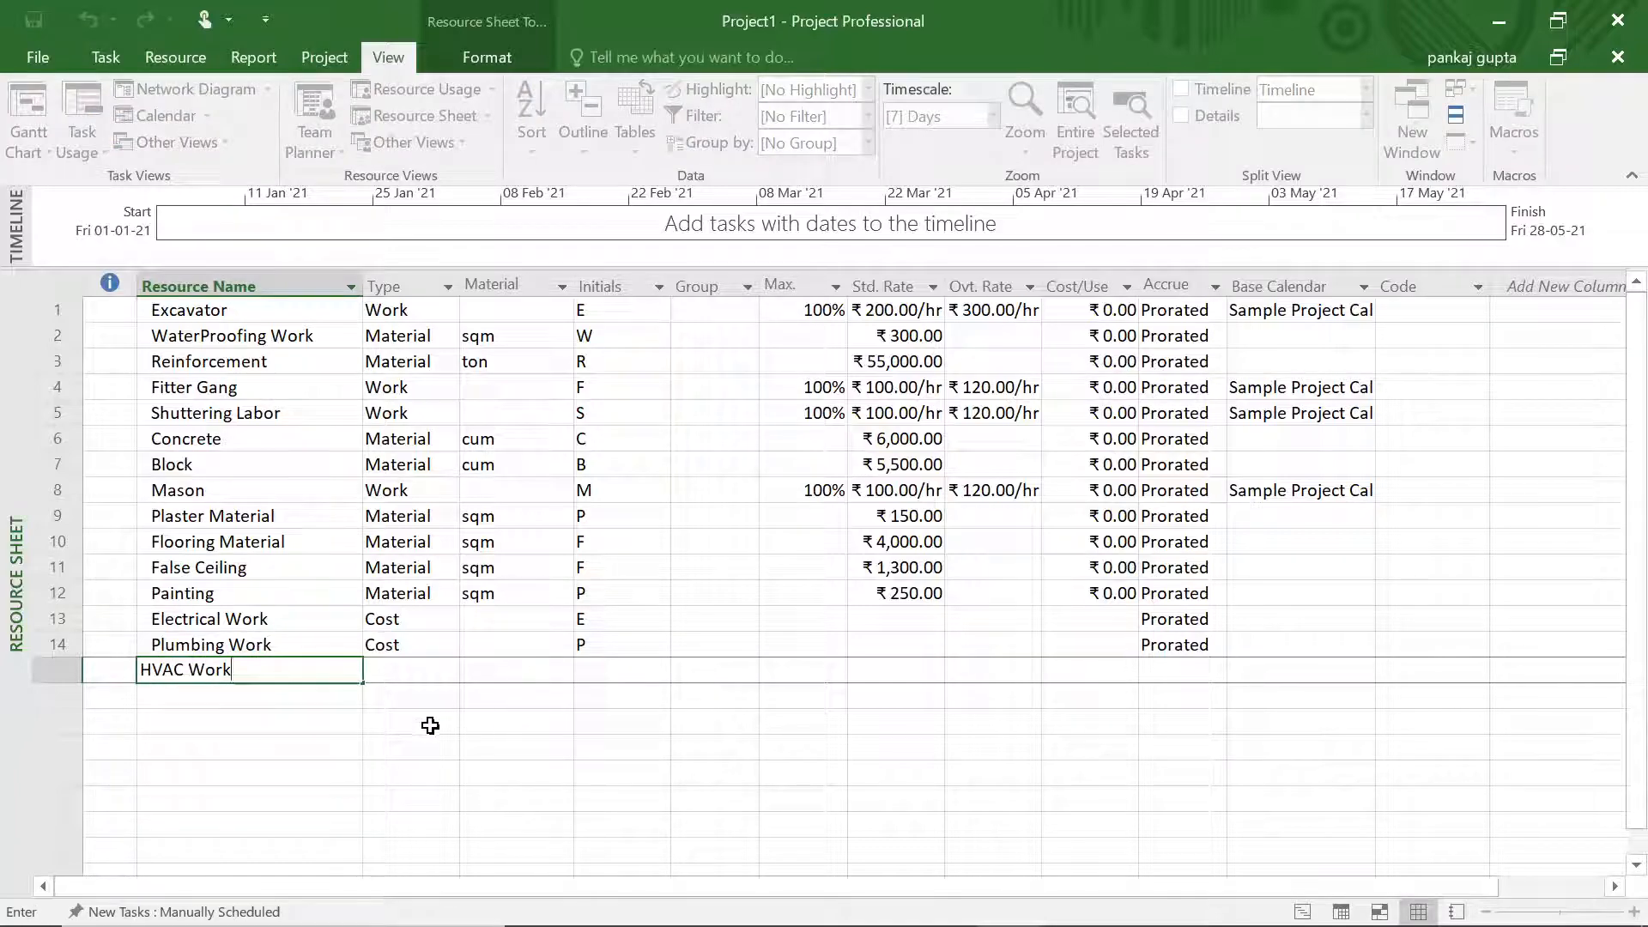
{"action": "left_click", "coordinate": [440, 671]}
{"action": "left_click", "coordinate": [446, 671]}
{"action": "left_click", "coordinate": [426, 732]}
Add a sixteenth resource named Mechanical Work and set its type to Cost
{"action": "left_click", "coordinate": [268, 697]}
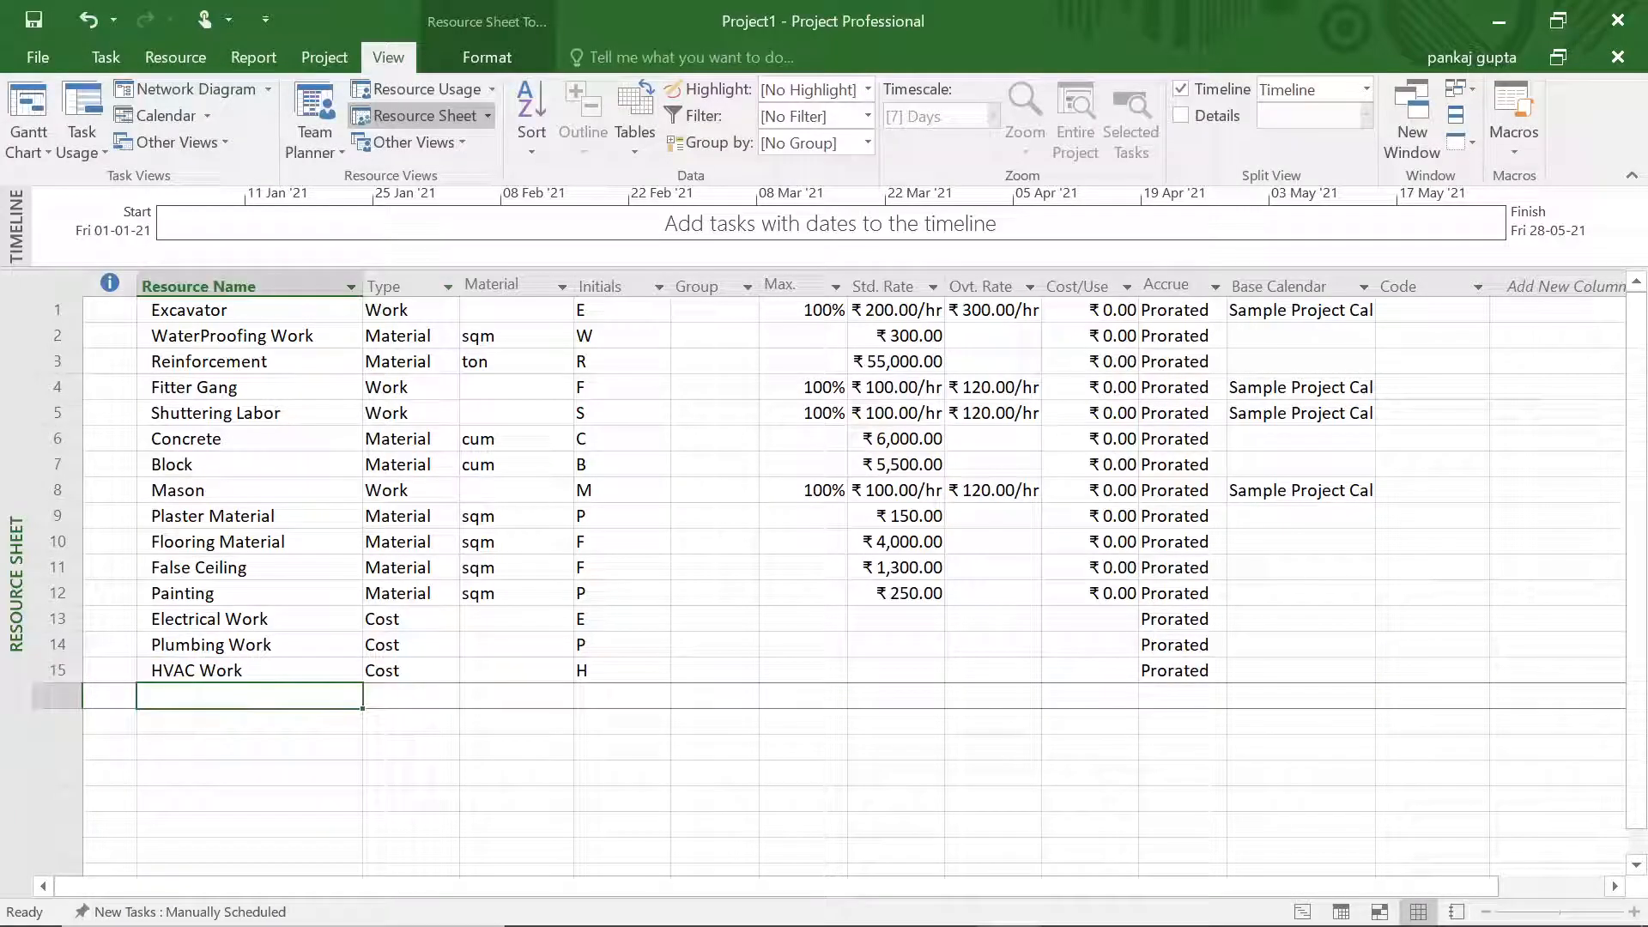
{"action": "type", "text": "Mechanical Work"}
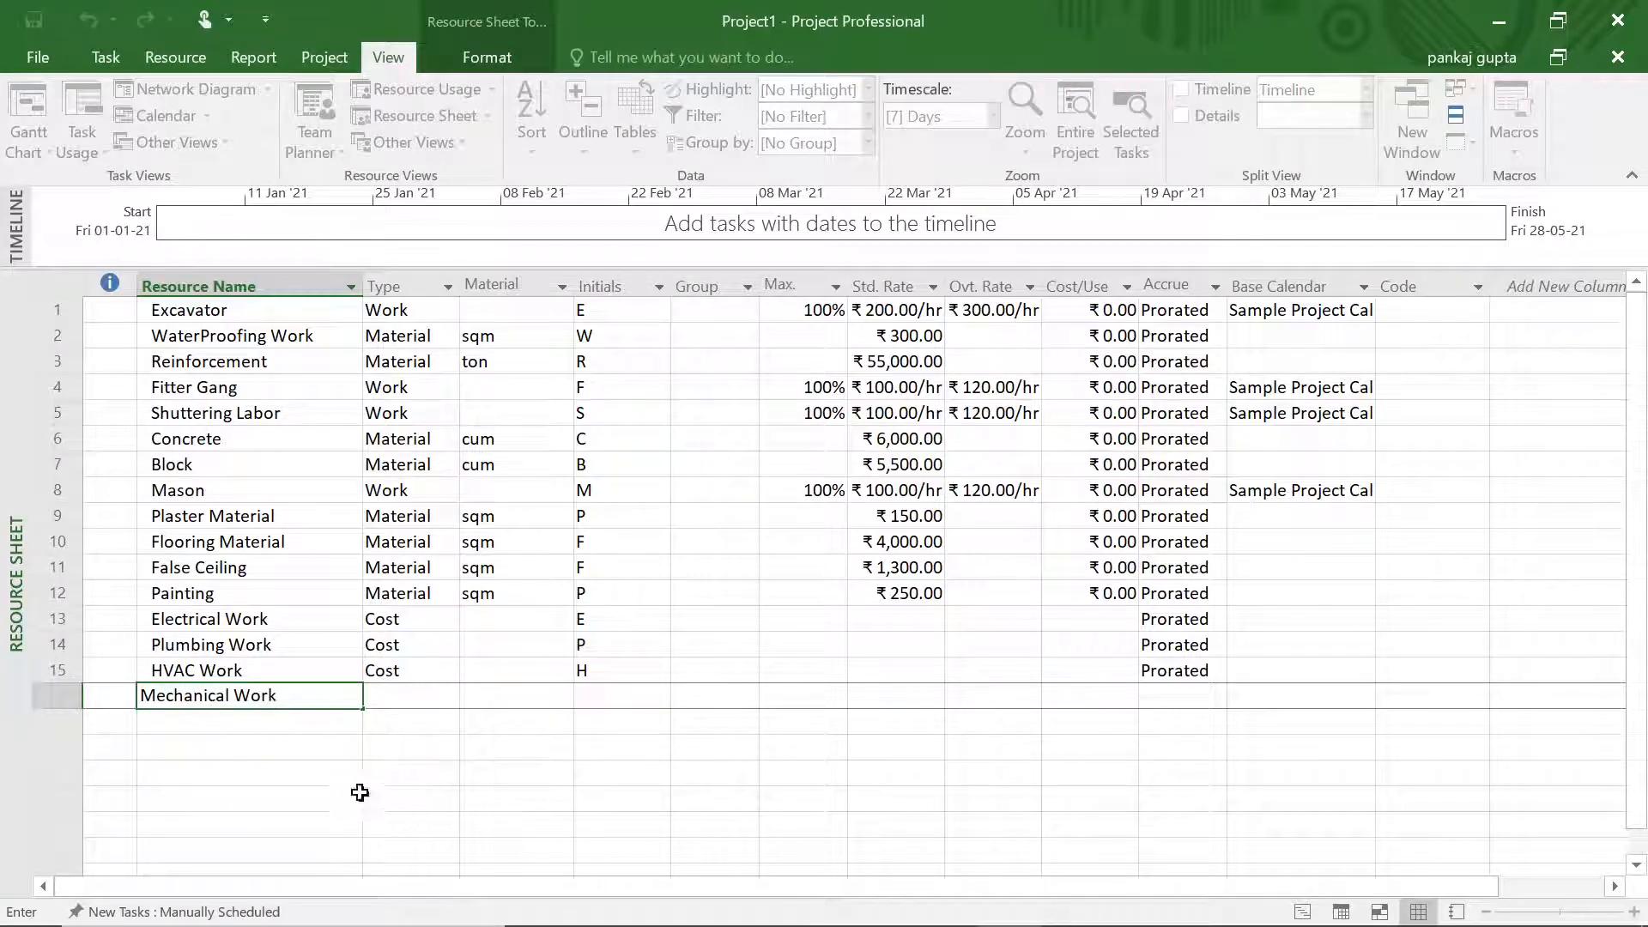
{"action": "left_click", "coordinate": [411, 695]}
{"action": "left_click", "coordinate": [446, 696]}
{"action": "left_click", "coordinate": [387, 758]}
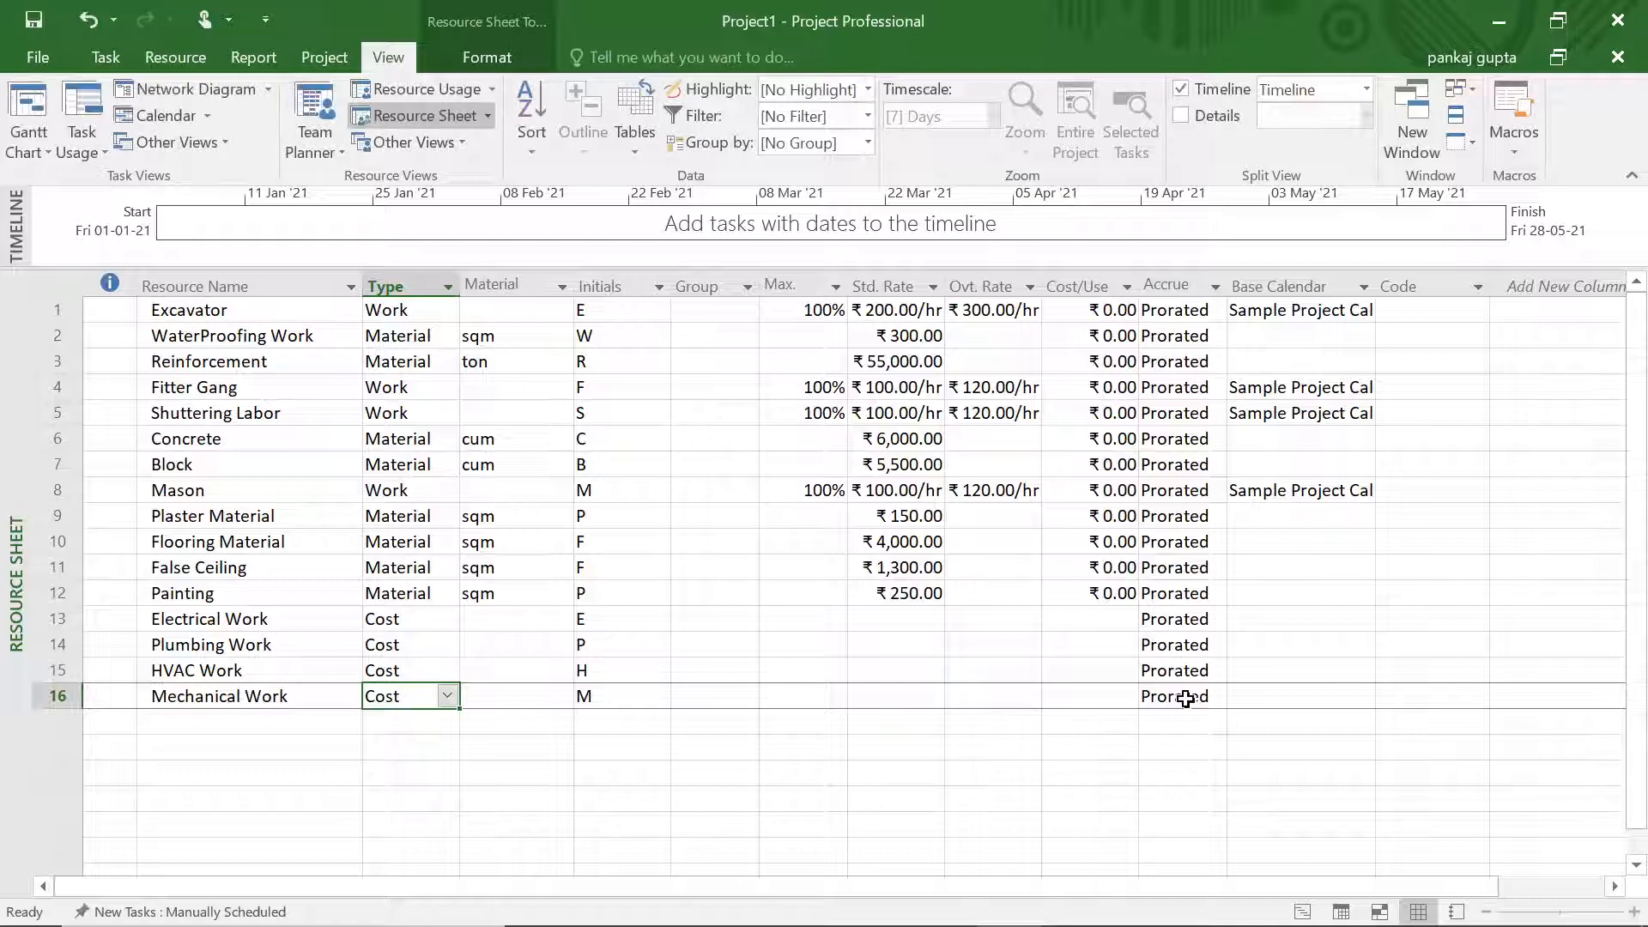
{"action": "left_click", "coordinate": [1185, 618]}
{"action": "left_click", "coordinate": [1185, 619]}
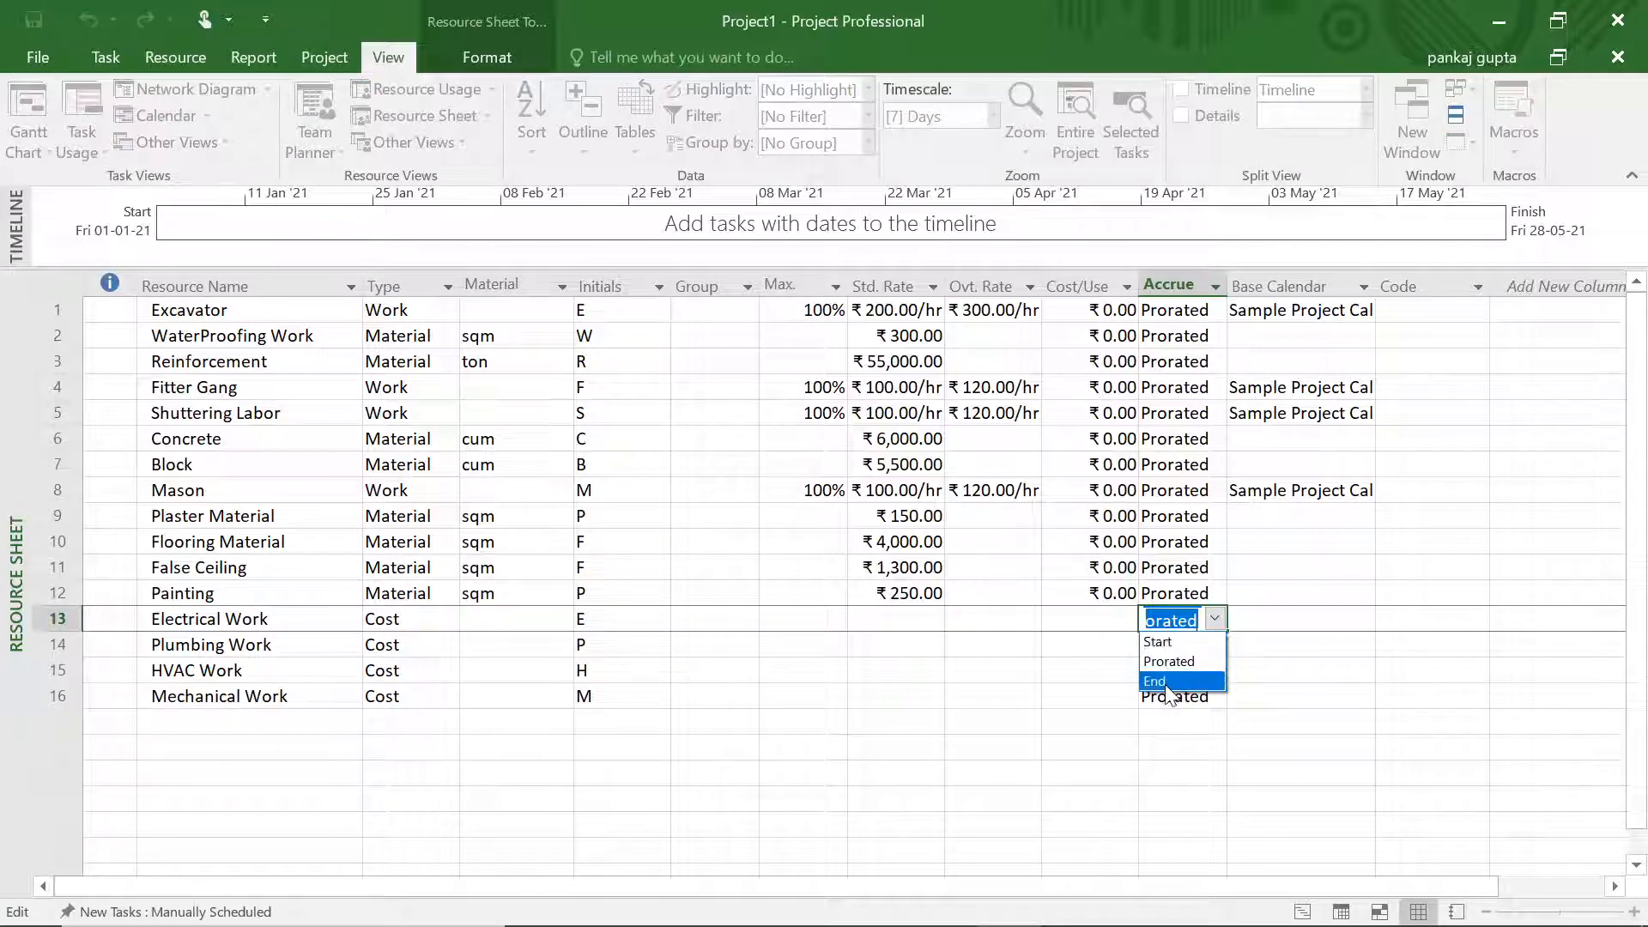
{"action": "left_click", "coordinate": [1041, 759]}
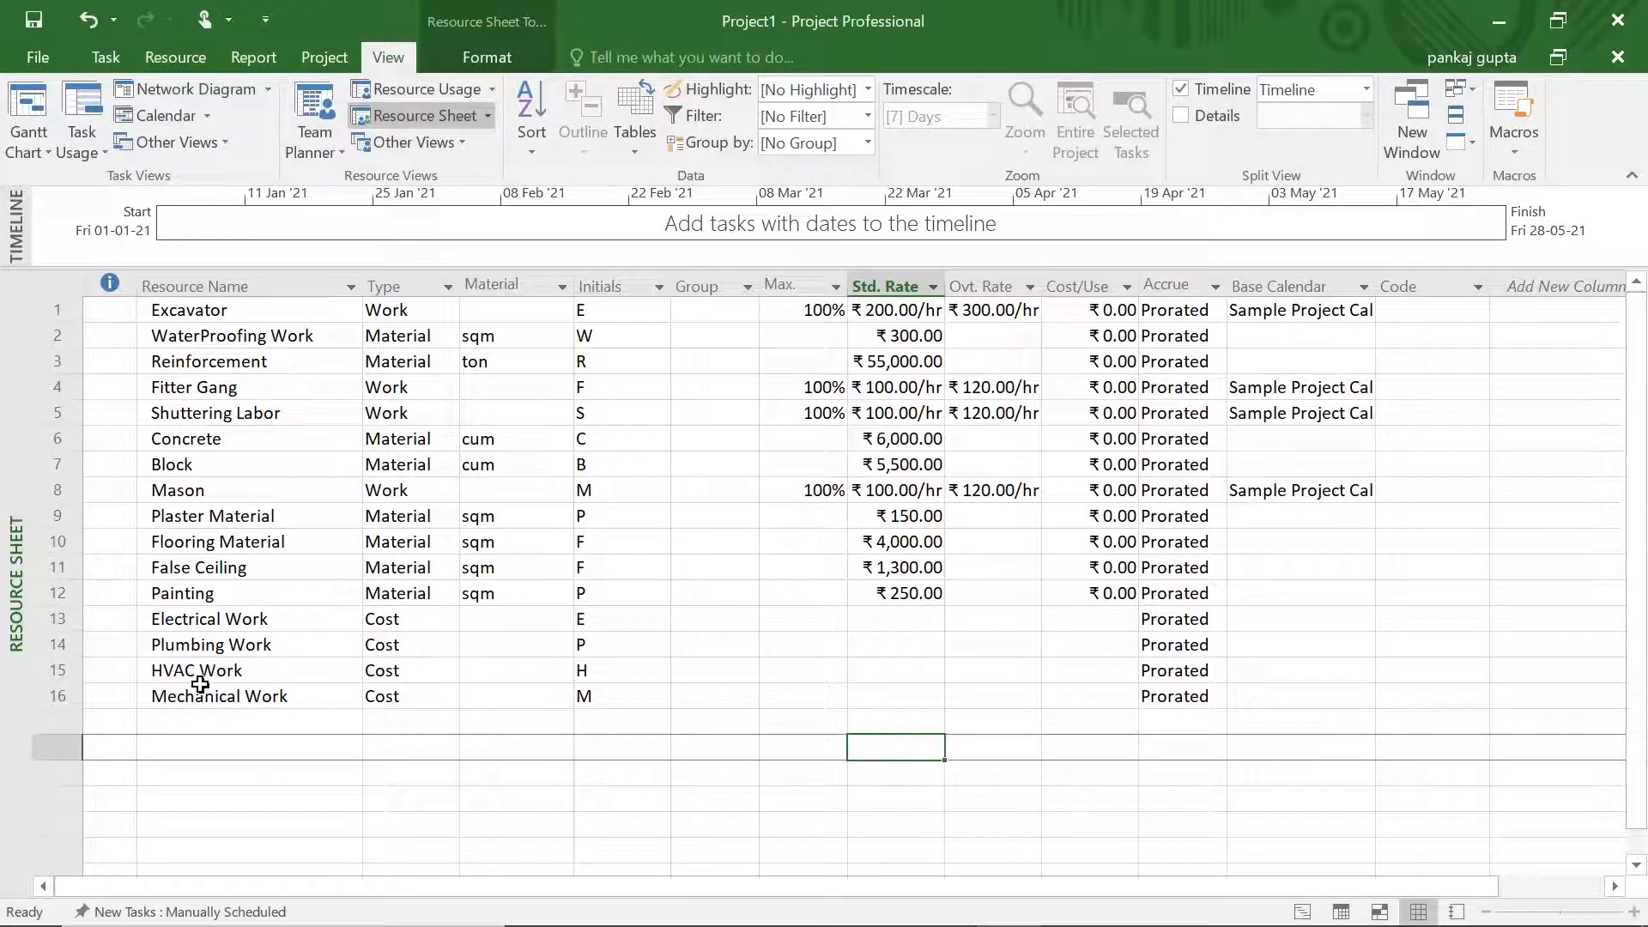
Set the cost accrual of HVAC Work to Start
{"action": "left_click", "coordinate": [1211, 672]}
{"action": "left_click", "coordinate": [1212, 672]}
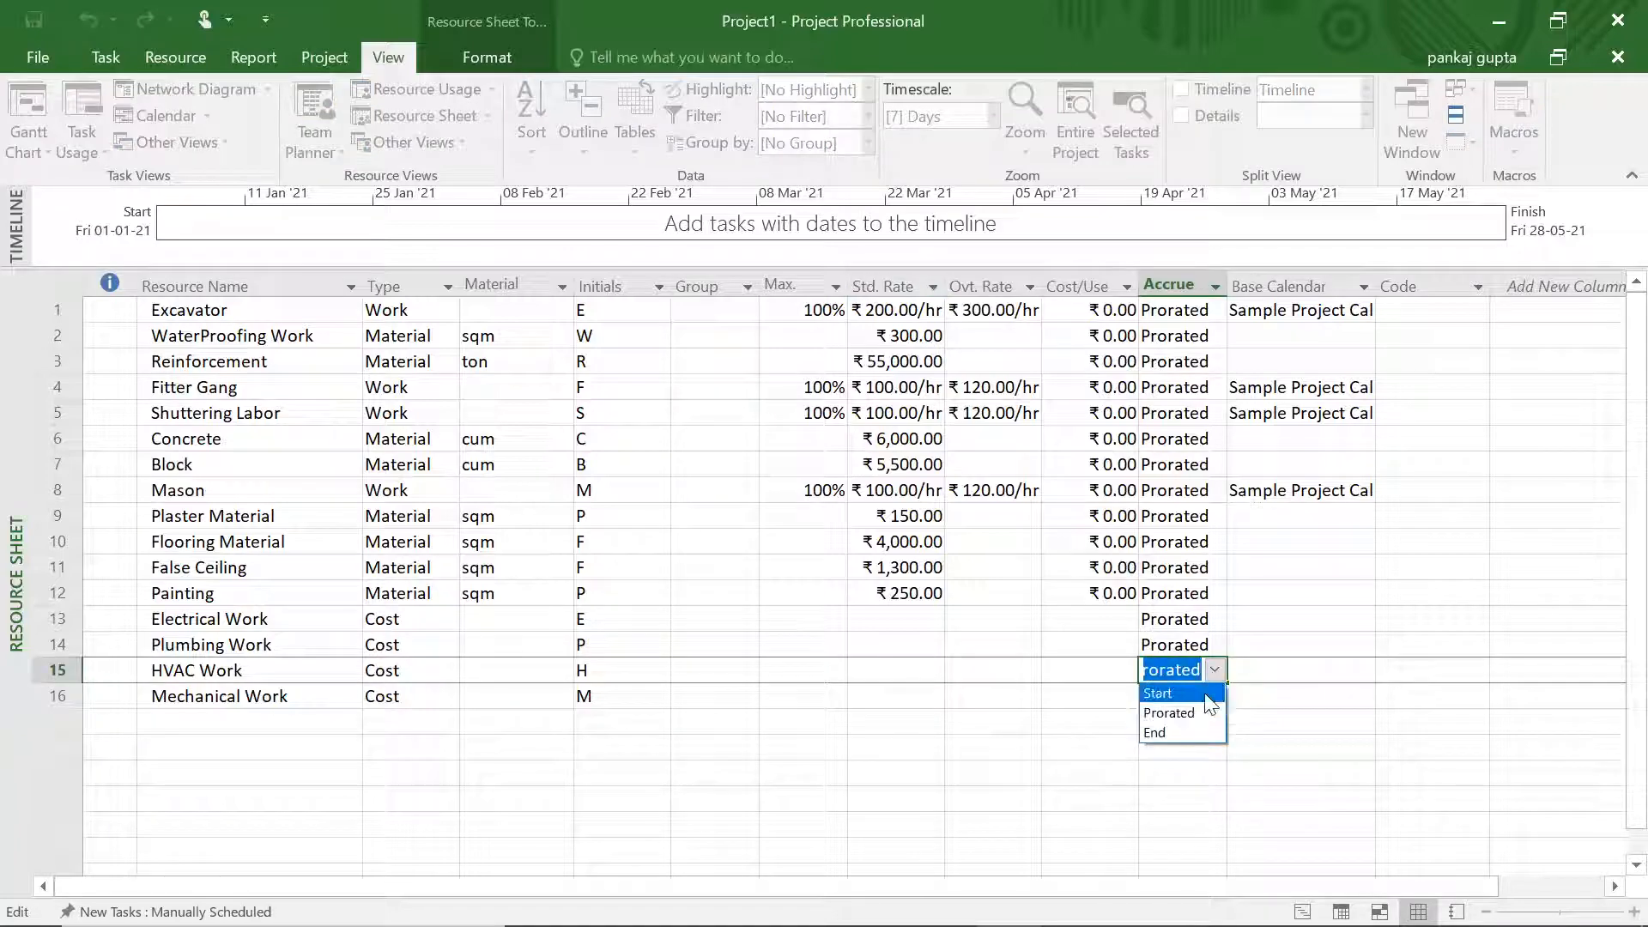
{"action": "left_click", "coordinate": [1167, 692]}
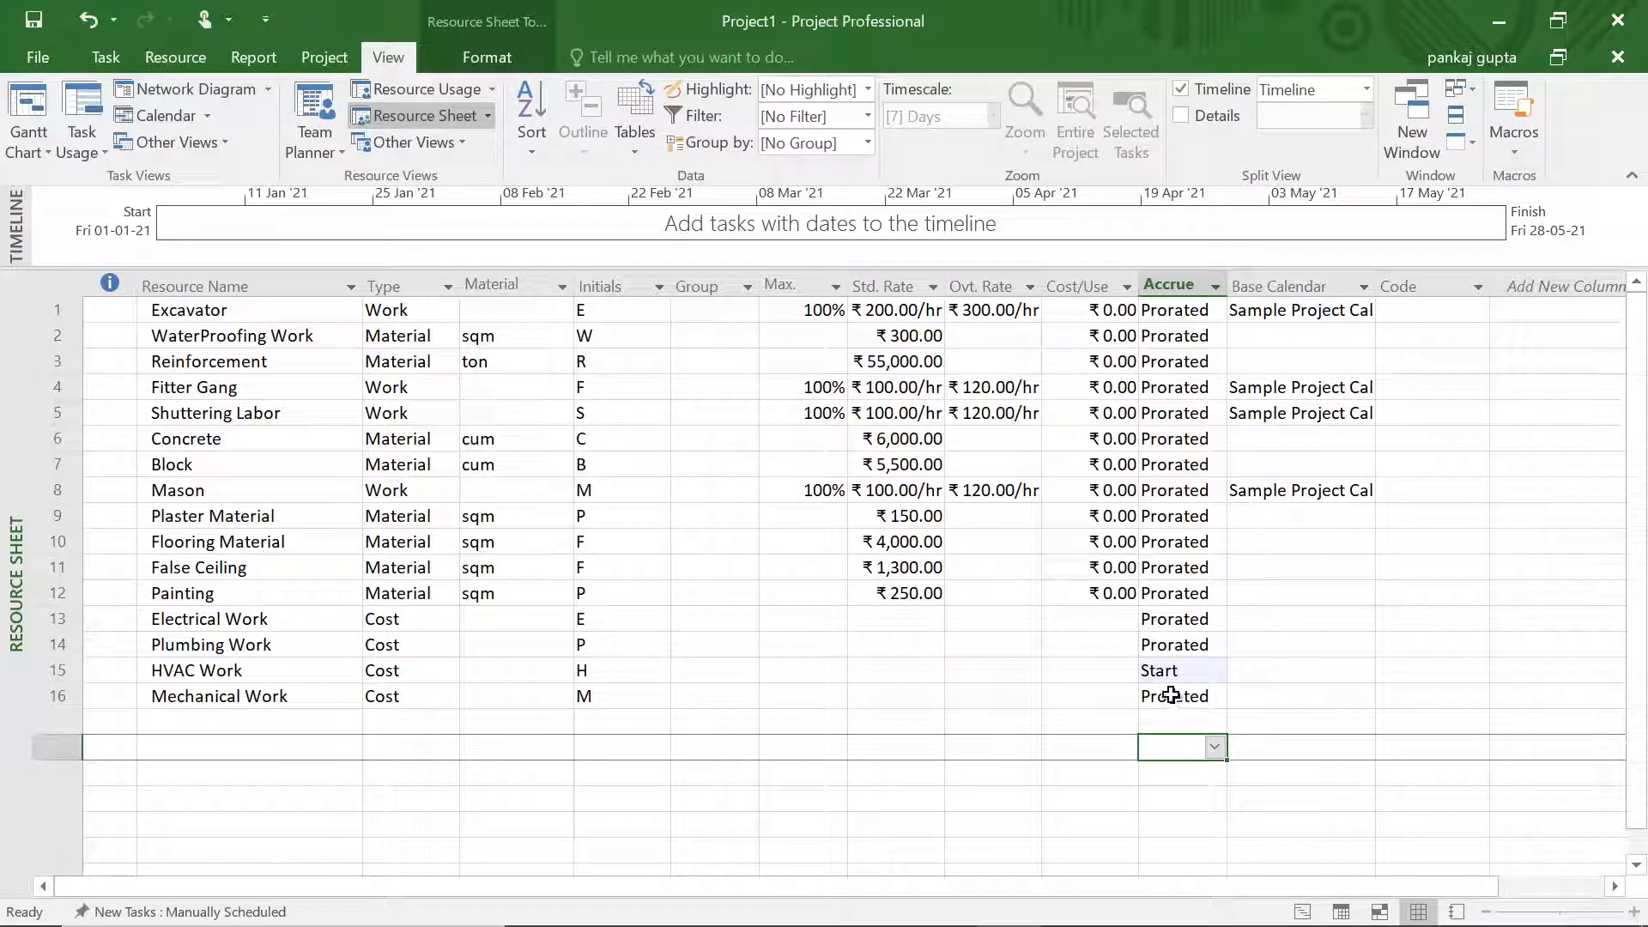
Set the cost accrual of Electrical Work to End
{"action": "left_click", "coordinate": [249, 621]}
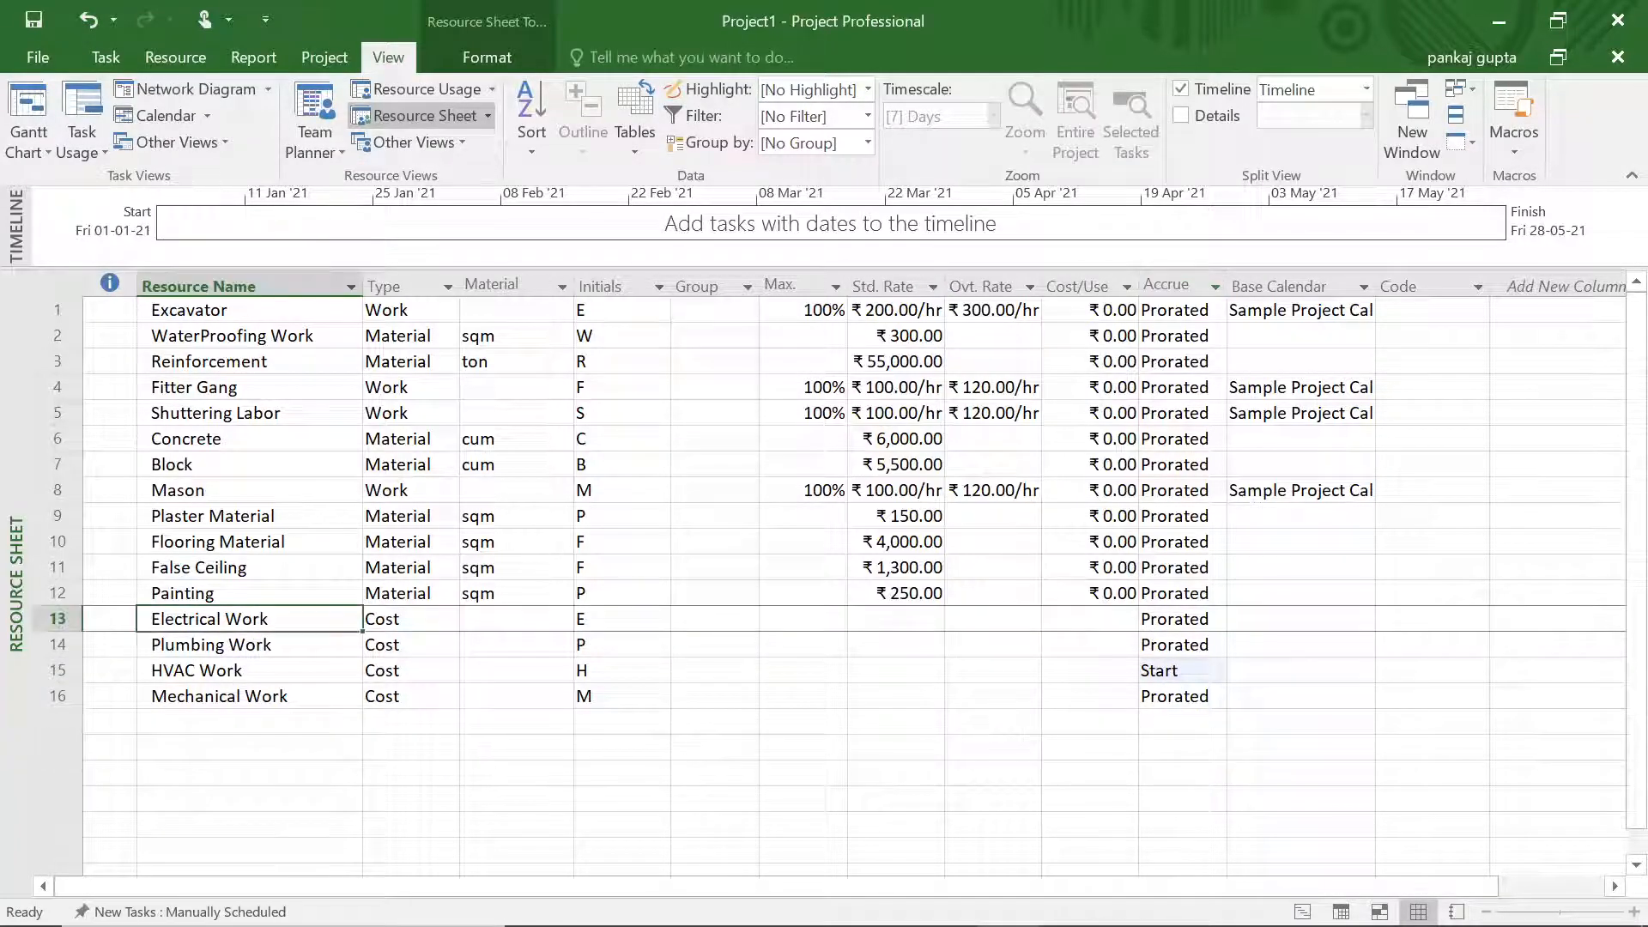
{"action": "left_click", "coordinate": [1212, 619]}
{"action": "left_click", "coordinate": [1211, 619]}
{"action": "left_click", "coordinate": [1158, 670]}
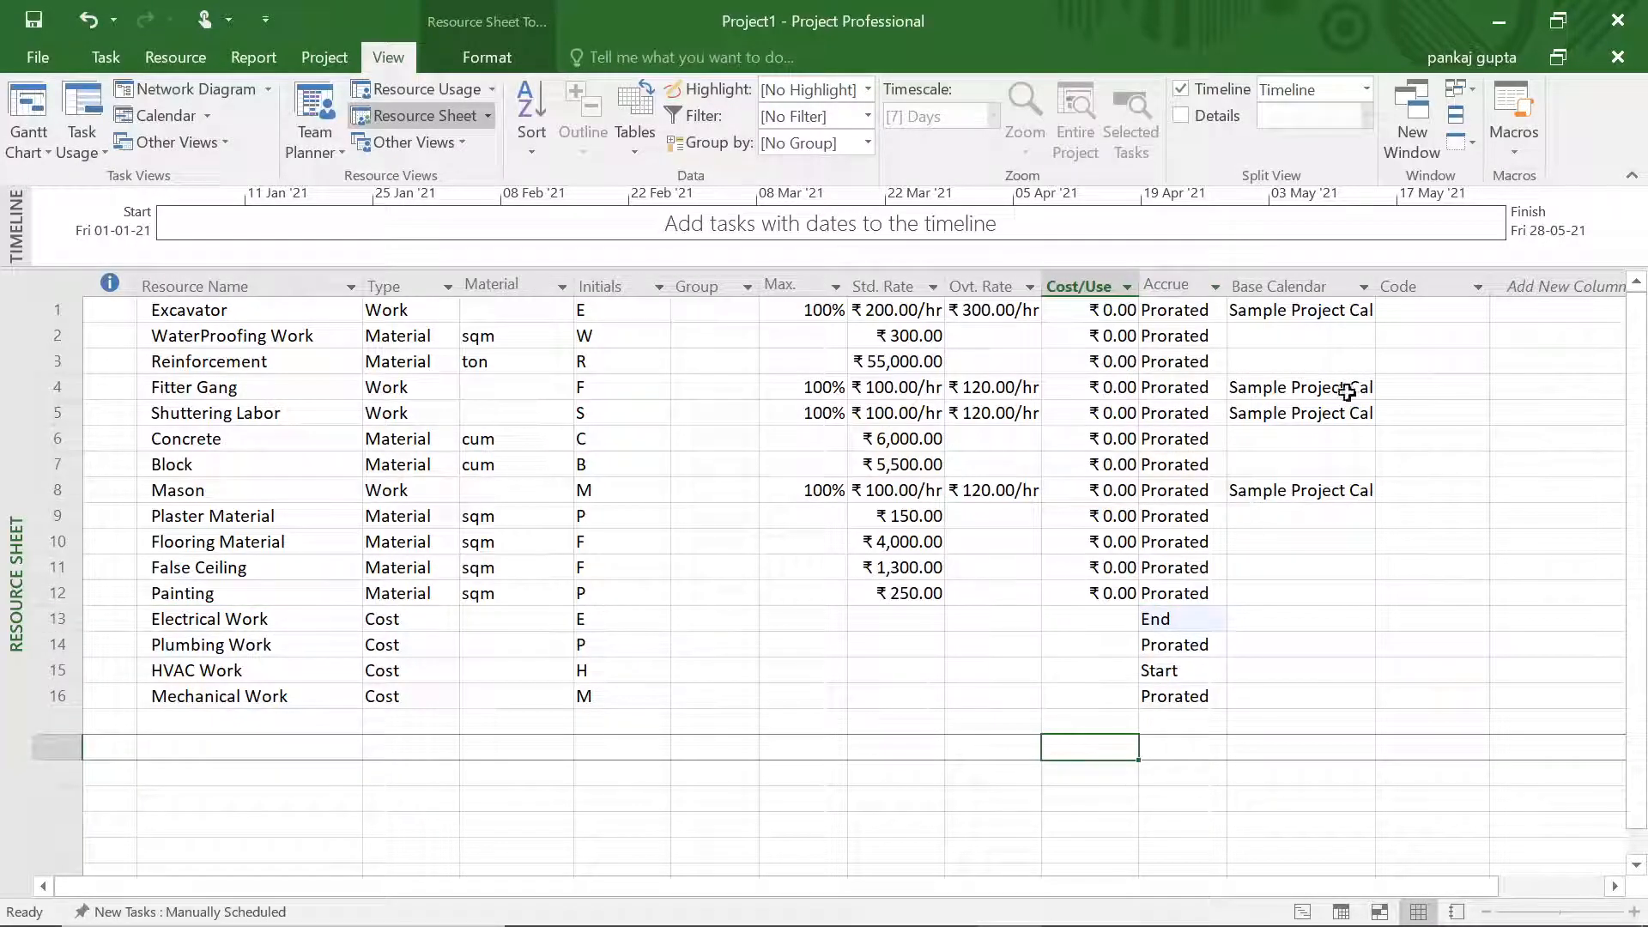
Look through the fields available for a new resource sheet column without adding one
{"action": "right_click", "coordinate": [1519, 287]}
{"action": "left_click", "coordinate": [1459, 461]}
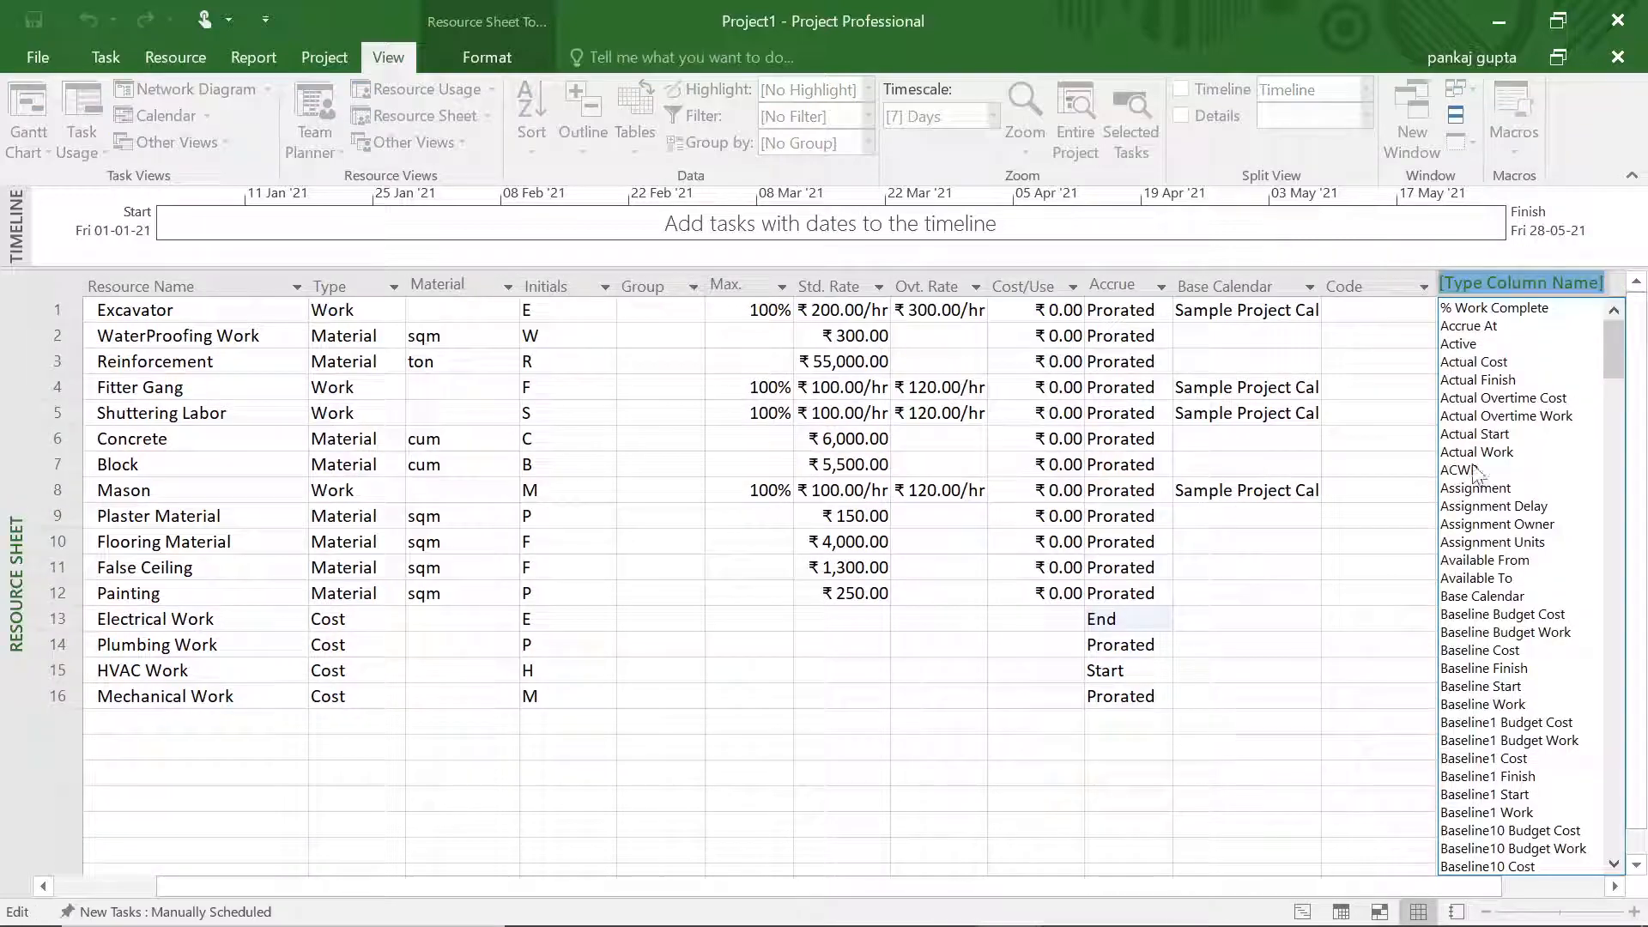
{"action": "left_click_drag", "start_coordinate": [1610, 371], "coordinate": [1622, 861]}
{"action": "left_click", "coordinate": [1352, 648]}
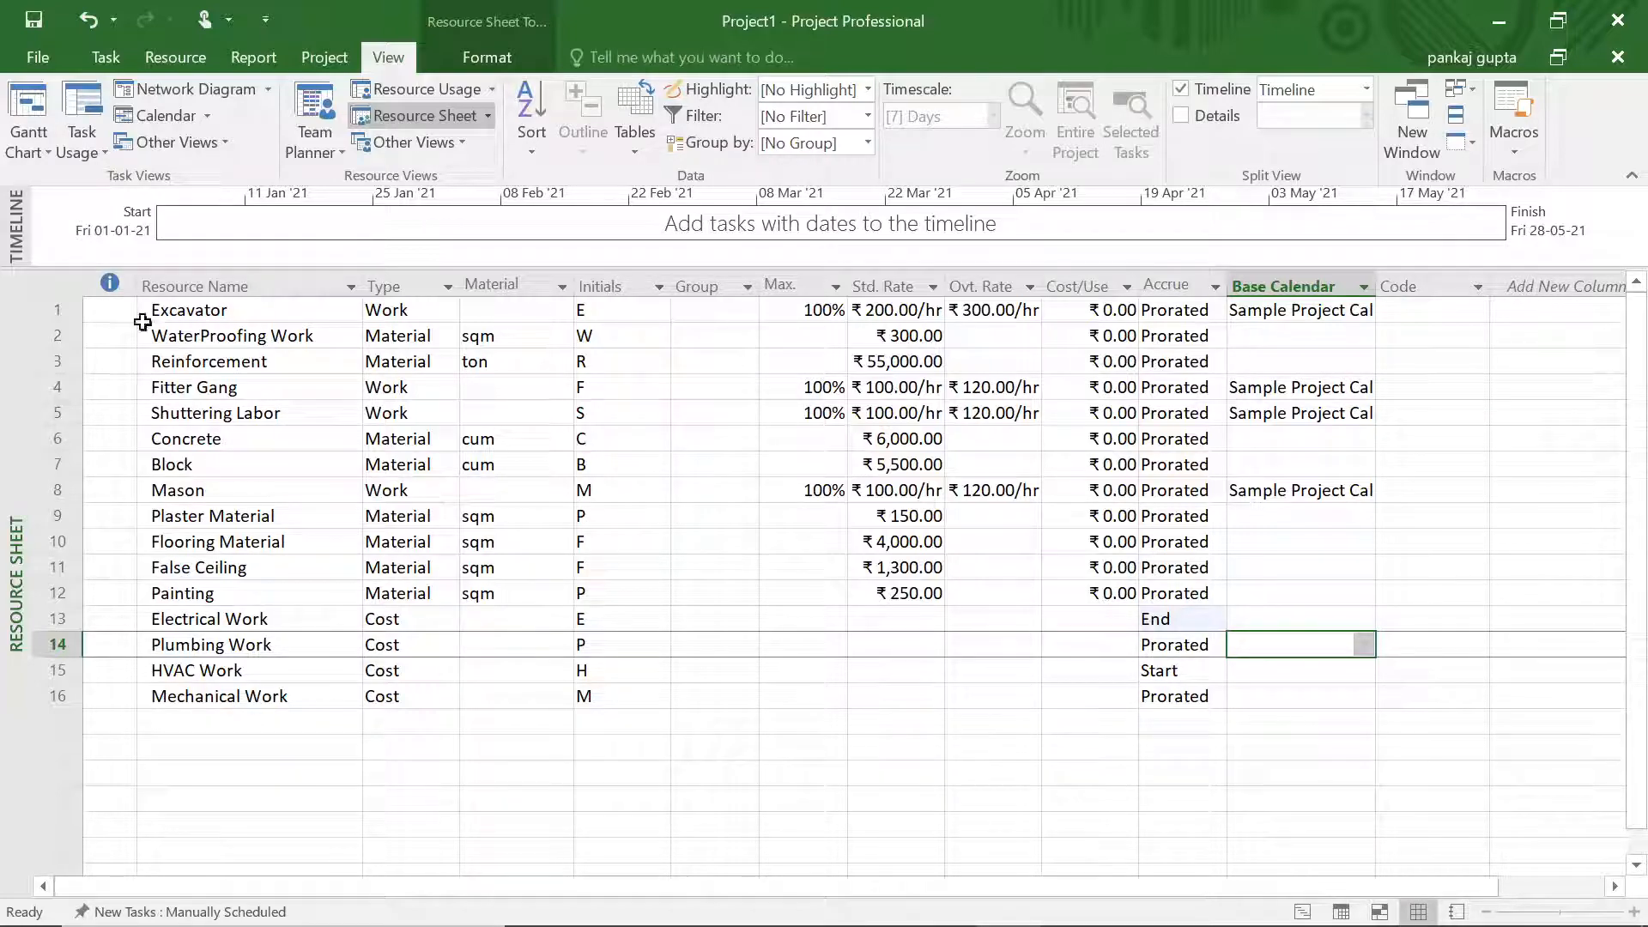
Go to the Gantt Chart view and review the civil work tasks from CIVIL WORK down to Footing Deshuttering for required resources
{"action": "left_click", "coordinate": [28, 120]}
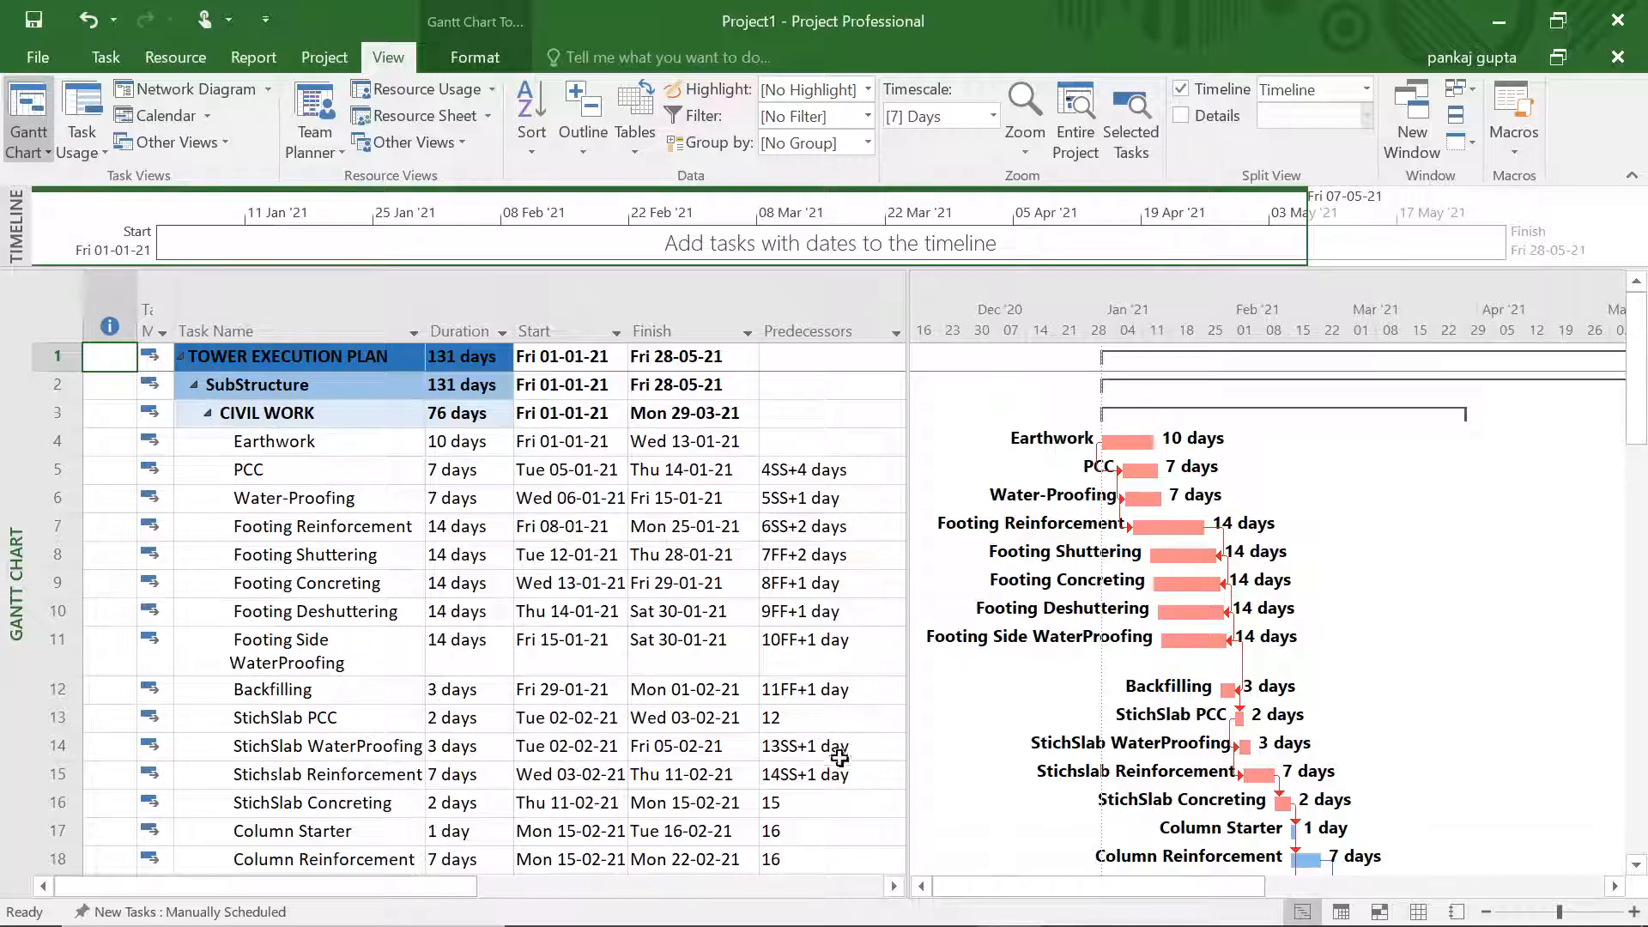
{"action": "mouse_move", "coordinate": [1637, 339]}
{"action": "left_mouse_down"}
{"action": "mouse_move", "coordinate": [1641, 397]}
{"action": "mouse_move", "coordinate": [1640, 336]}
{"action": "left_mouse_up"}
{"action": "left_click", "coordinate": [296, 413]}
{"action": "left_click", "coordinate": [293, 436]}
{"action": "left_click", "coordinate": [292, 468]}
{"action": "left_click", "coordinate": [319, 496]}
{"action": "left_click", "coordinate": [310, 528]}
{"action": "left_click", "coordinate": [322, 559]}
{"action": "left_click", "coordinate": [336, 586]}
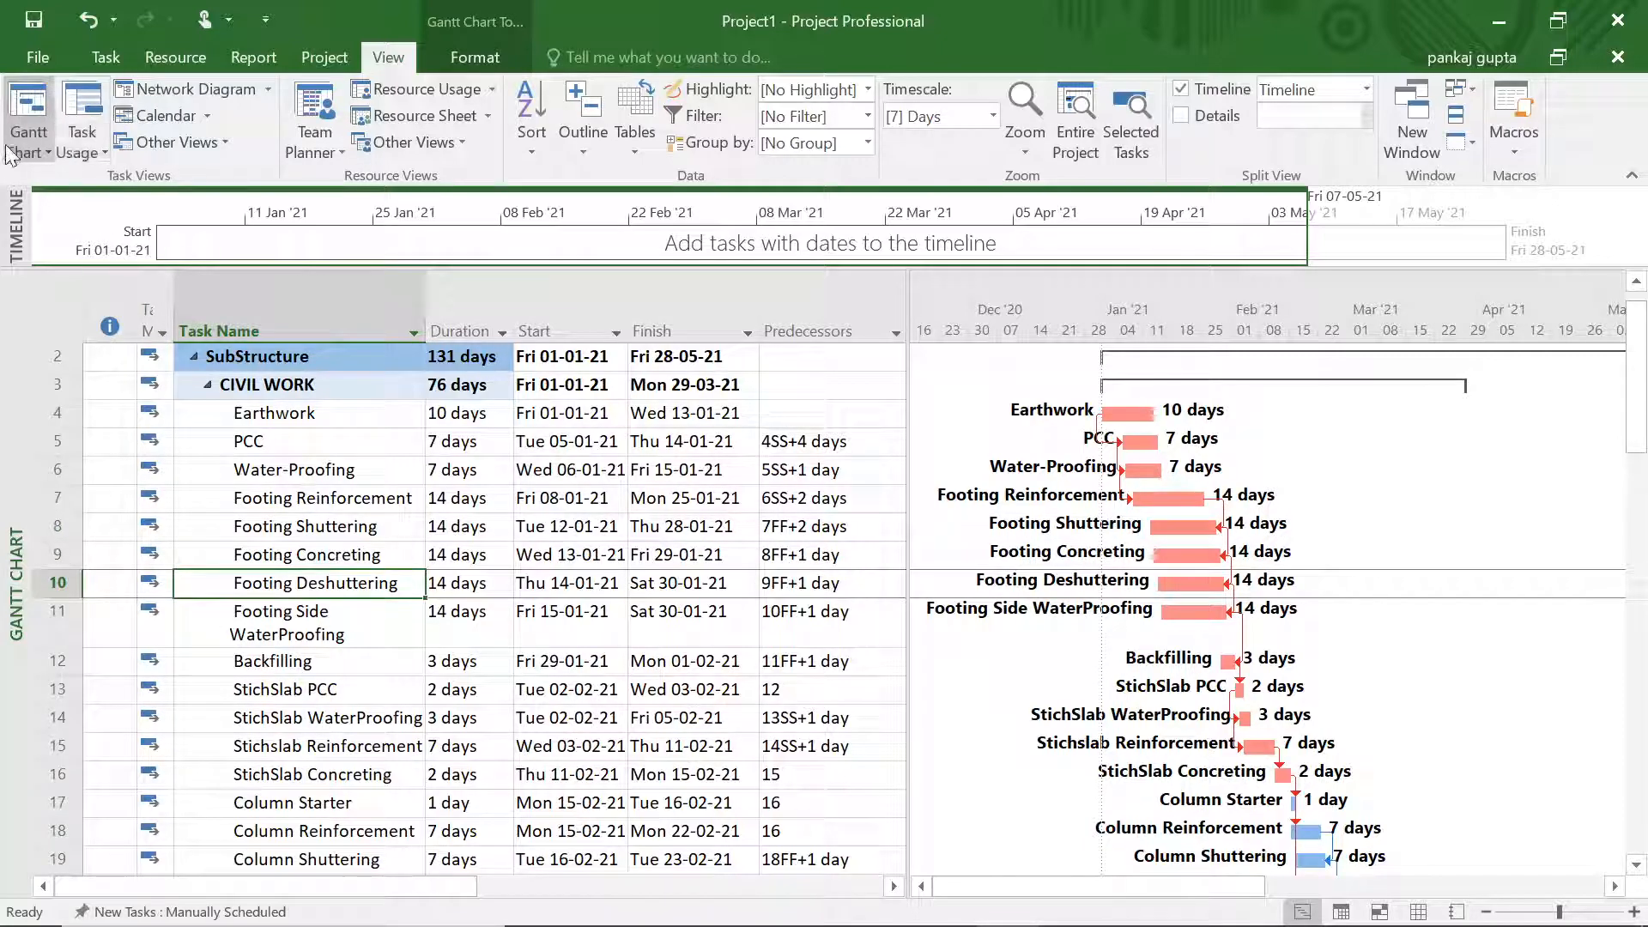
{"action": "left_click", "coordinate": [37, 151]}
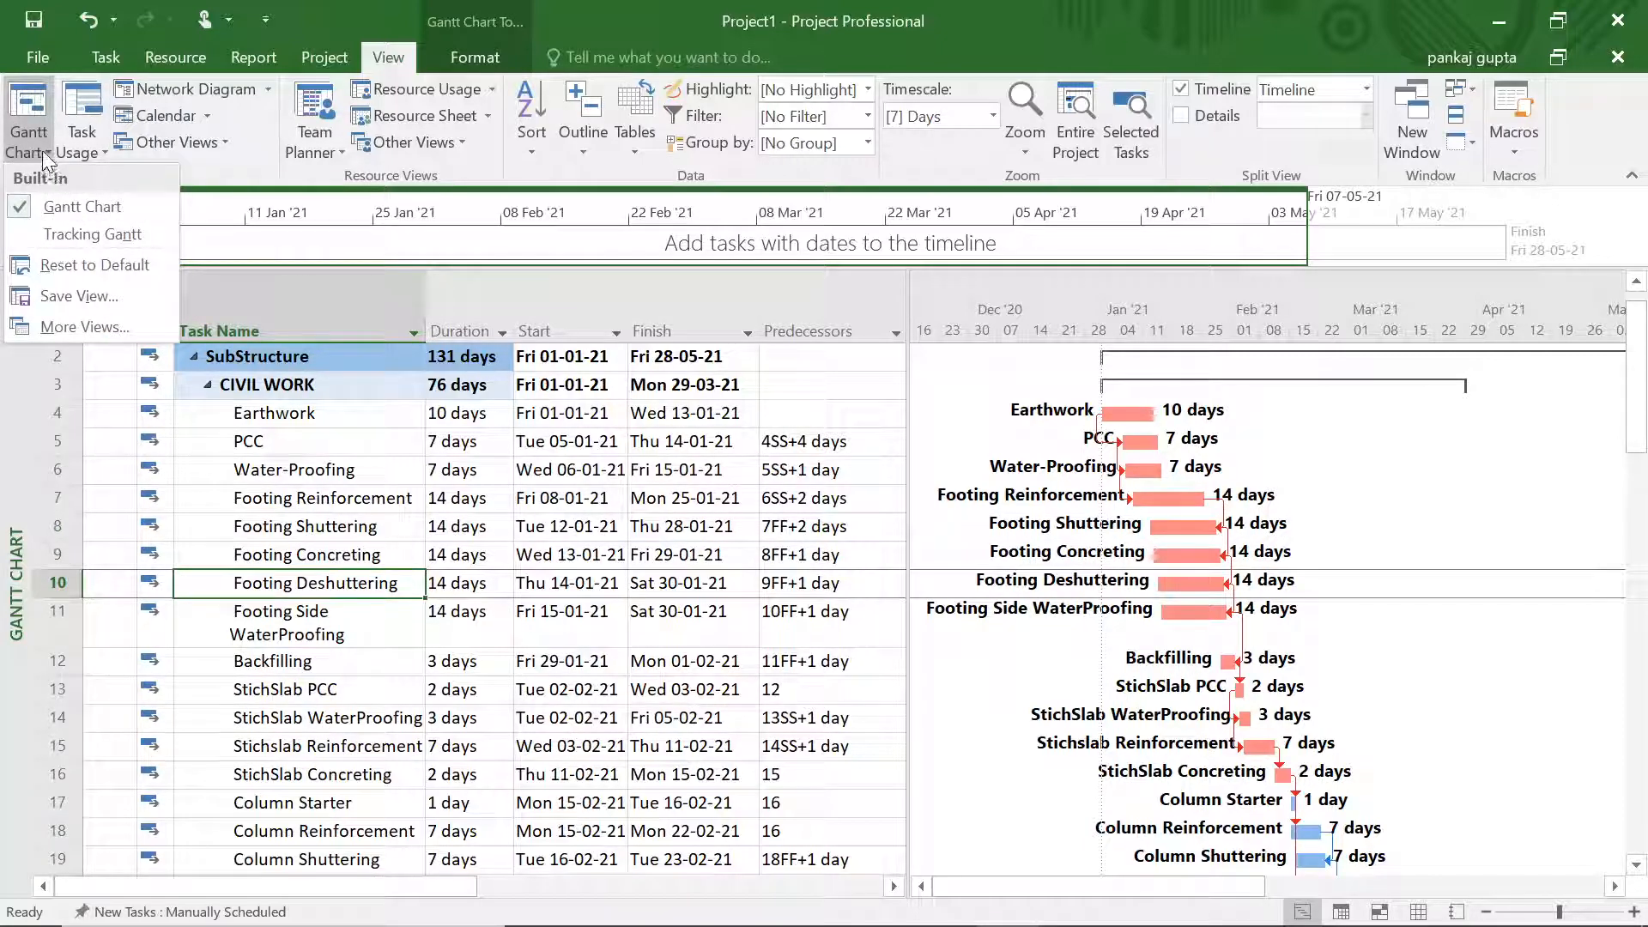
{"action": "key", "text": "Escape"}
Return to the resource sheet and add a seventeenth resource named Rigger Labor with type Work
{"action": "left_click", "coordinate": [420, 107]}
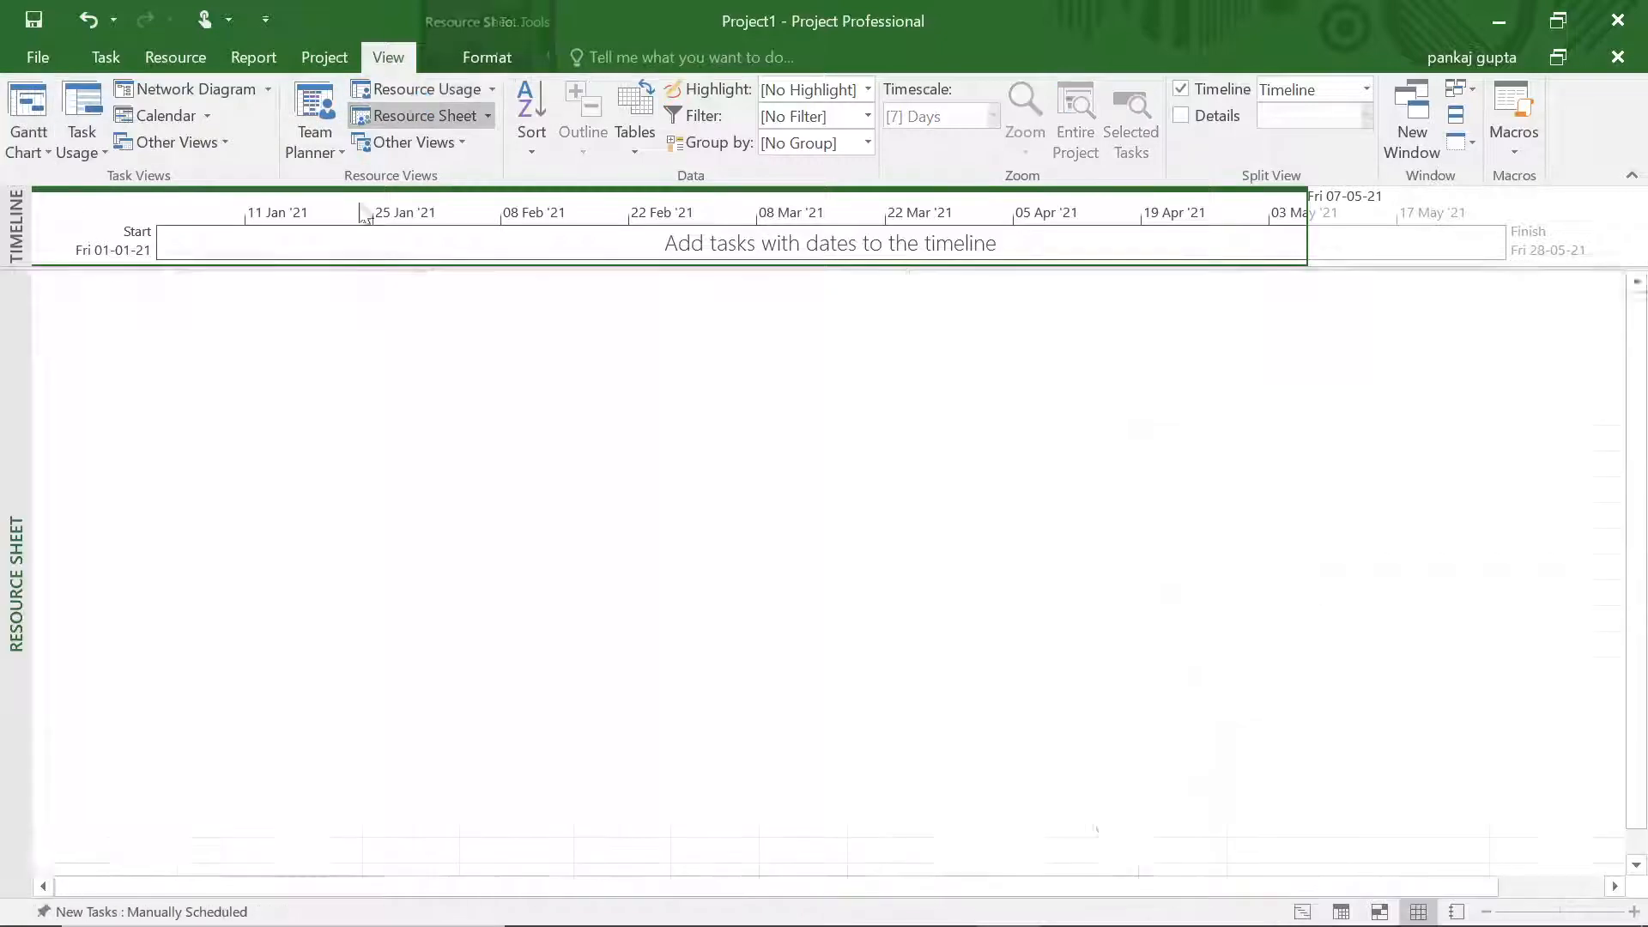
{"action": "left_click", "coordinate": [258, 721]}
{"action": "type", "text": "Rigger L"}
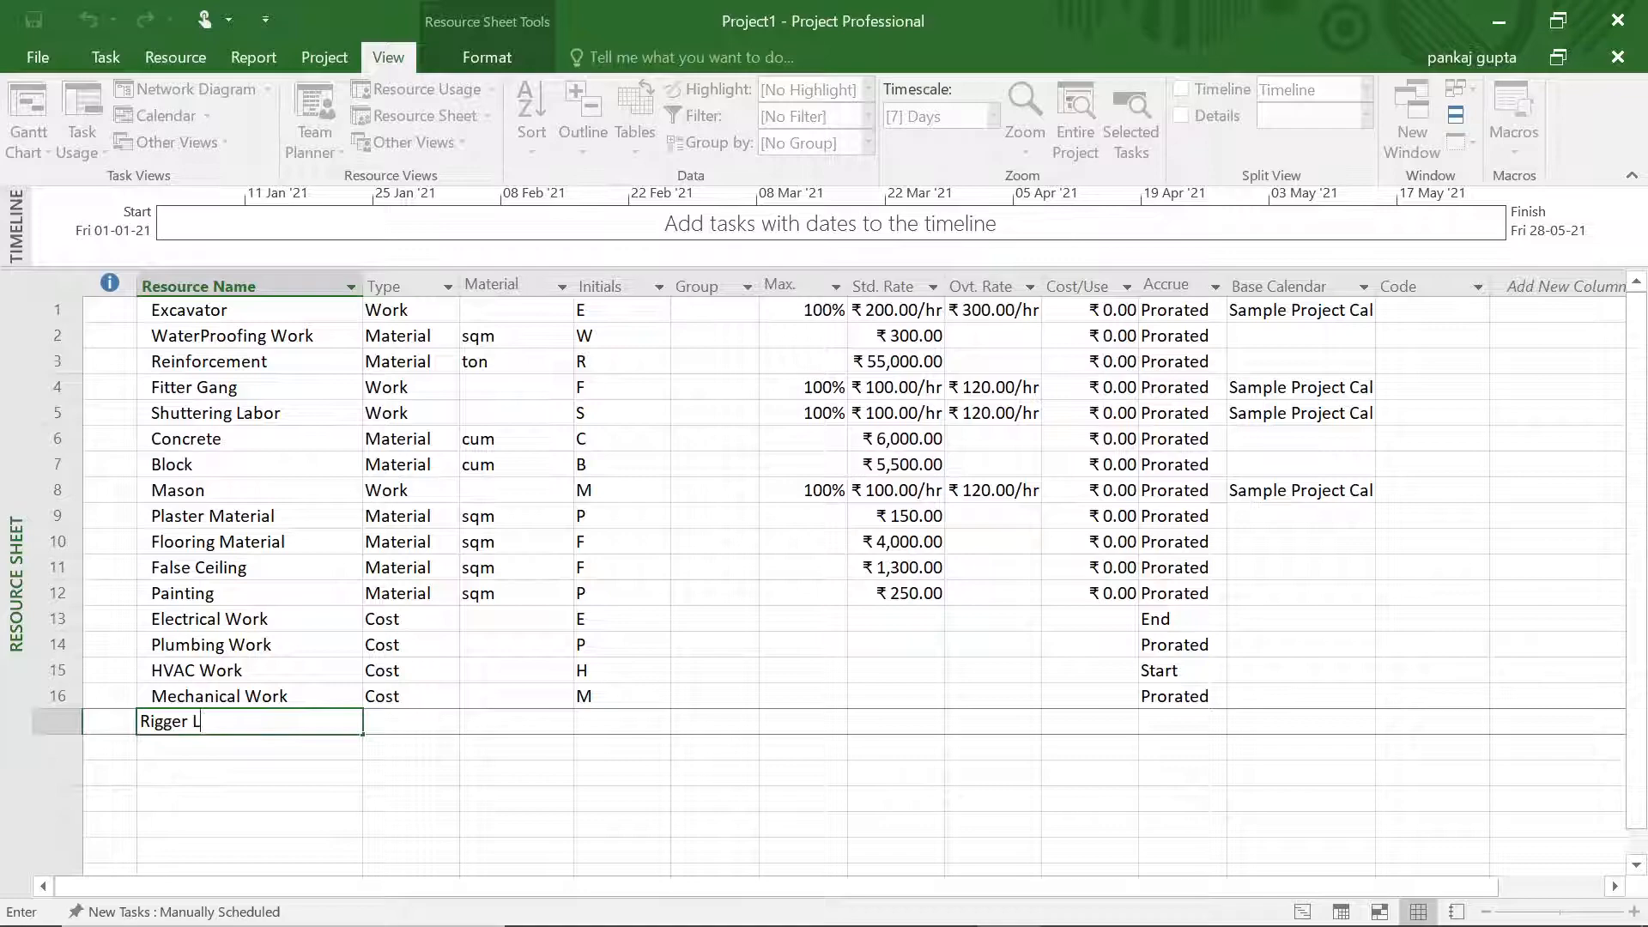
{"action": "key", "text": "Return"}
{"action": "left_click", "coordinate": [419, 722]}
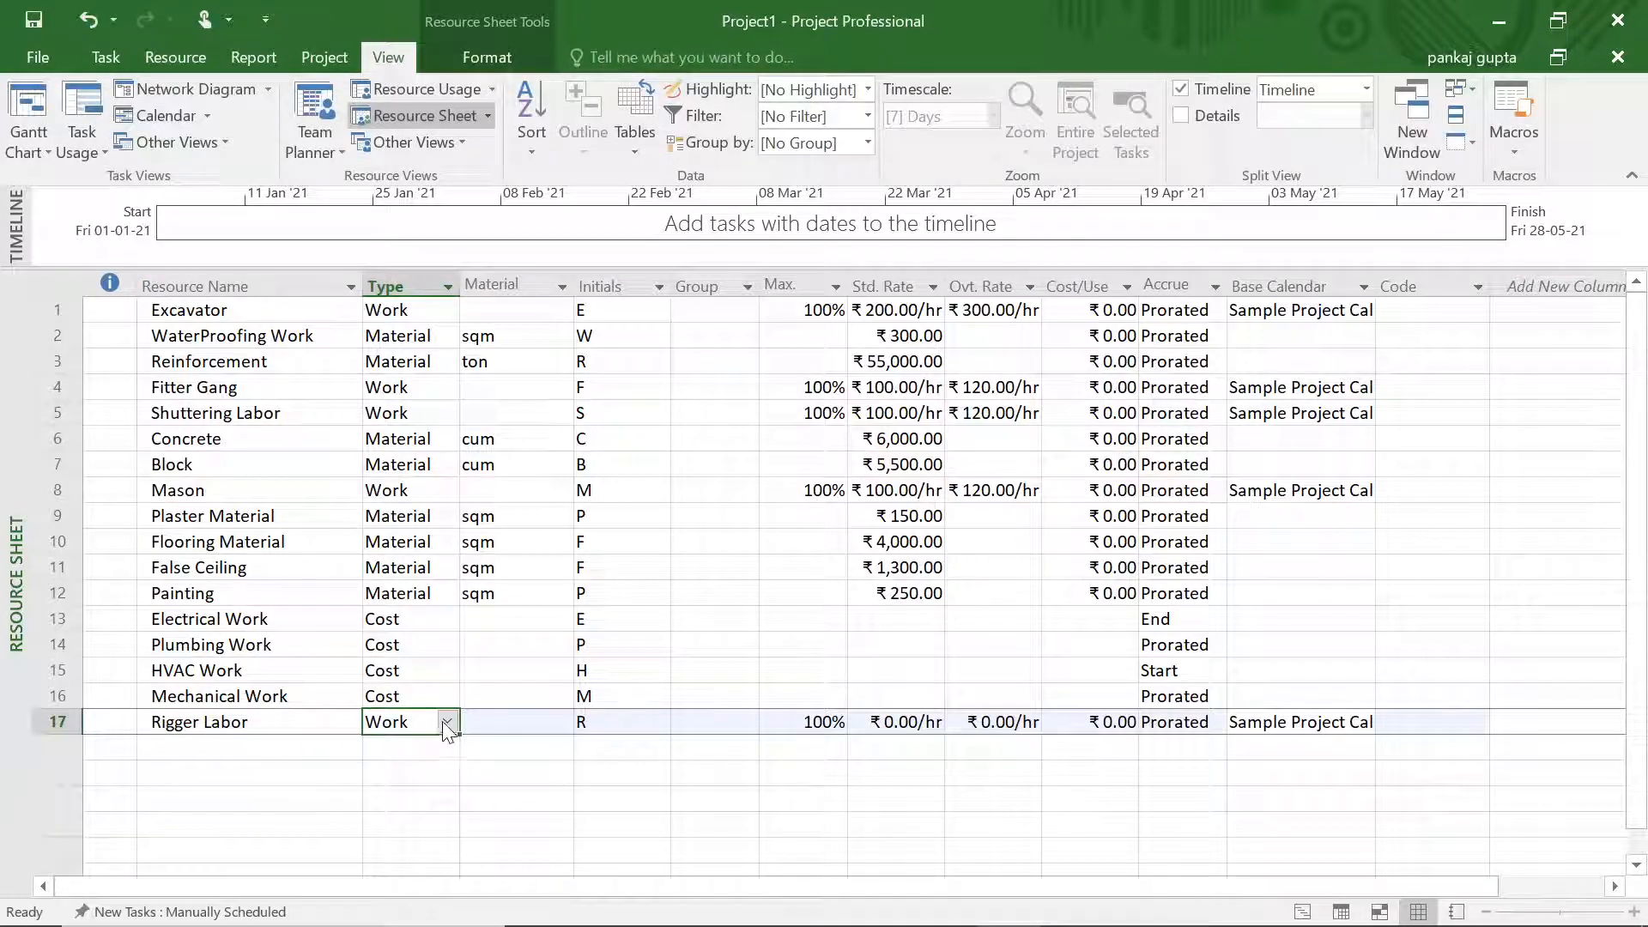
{"action": "left_click", "coordinate": [424, 723]}
{"action": "left_click", "coordinate": [420, 743]}
Give Rigger Labor a standard rate of ₹100/hr and an overtime rate of ₹120/hr
{"action": "left_click", "coordinate": [897, 725]}
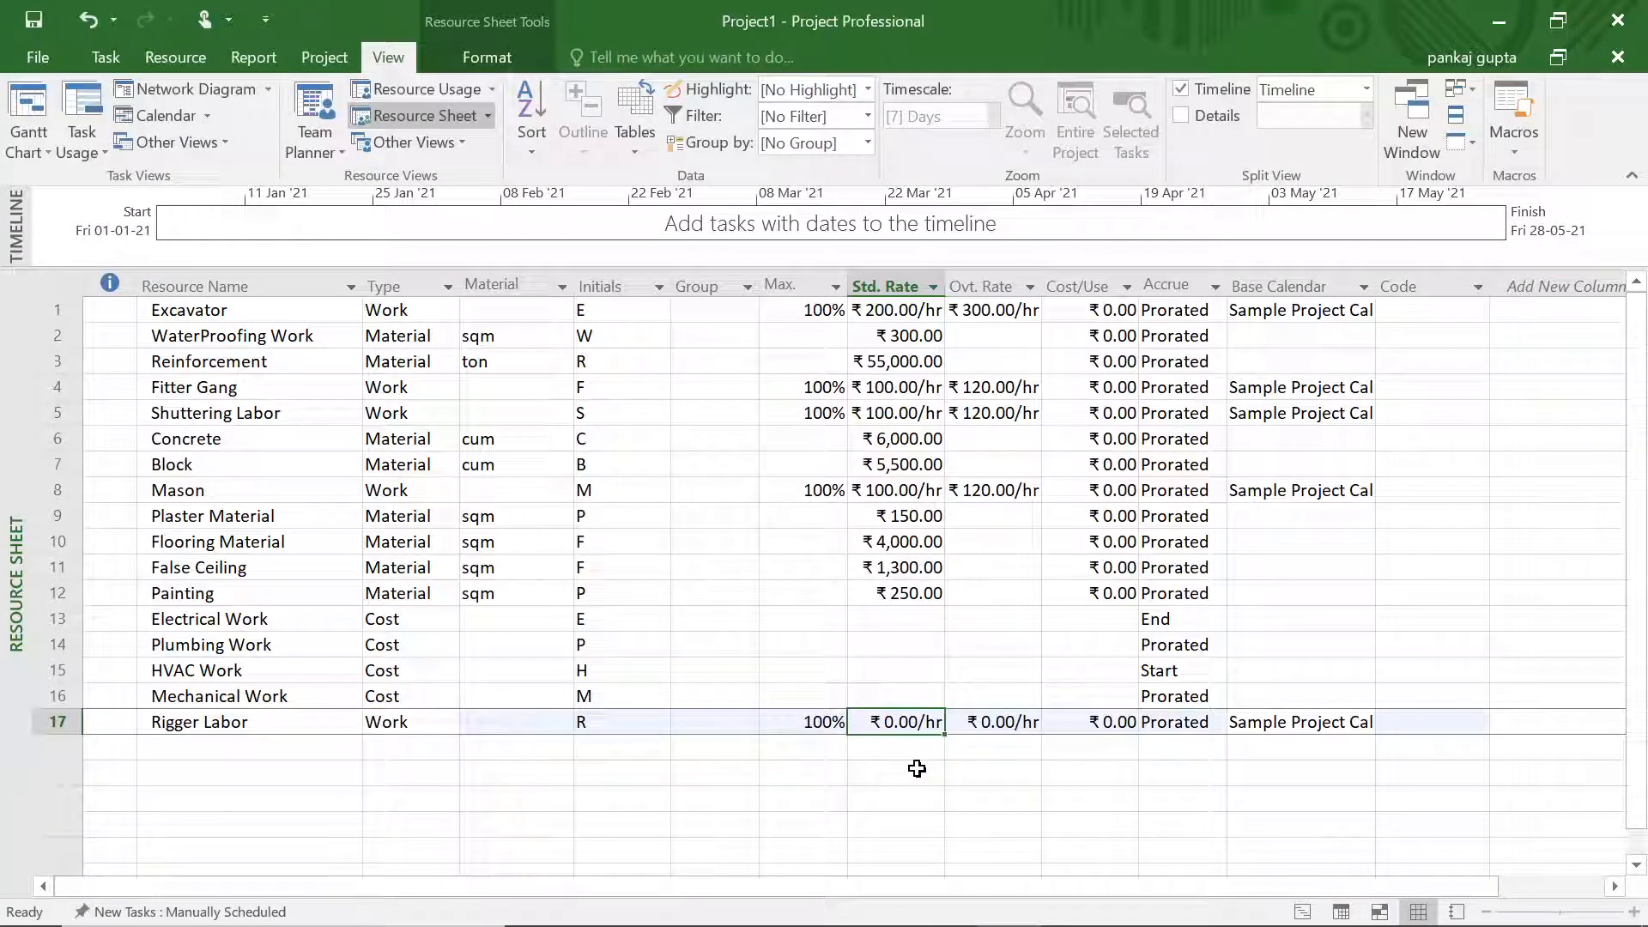
{"action": "type", "text": "100"}
{"action": "left_click", "coordinate": [895, 799]}
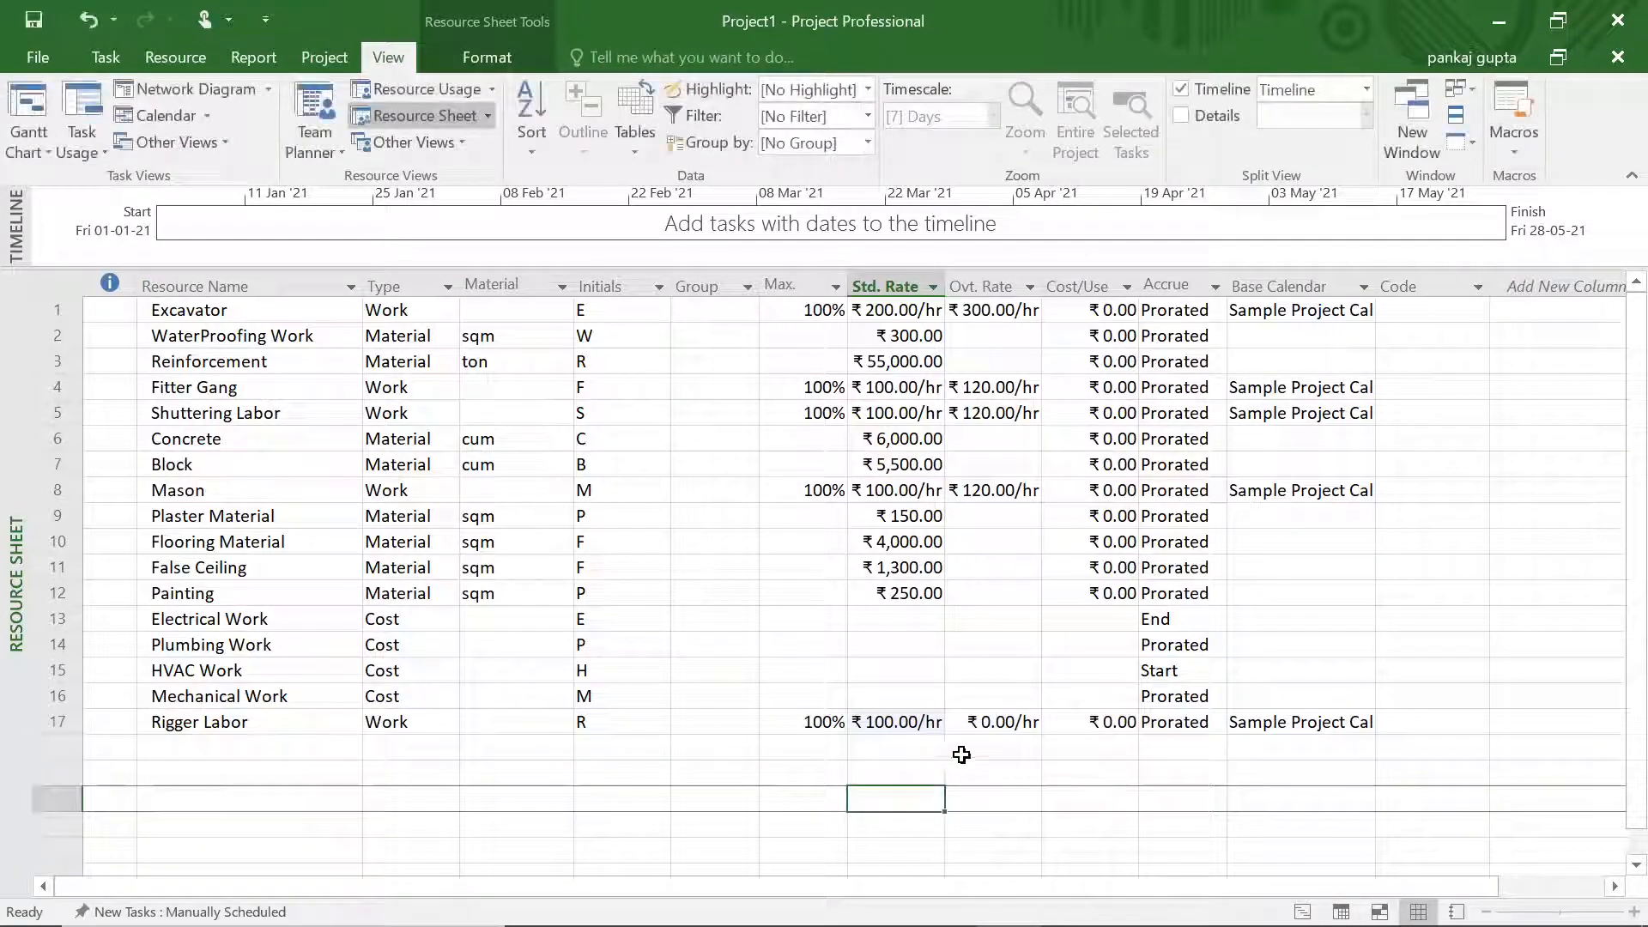
{"action": "left_click", "coordinate": [1008, 731]}
{"action": "type", "text": "120"}
{"action": "key", "text": "Return"}
Return to the Gantt Chart view and review the task list from the footing tasks through the finishing and MEP work
{"action": "left_click", "coordinate": [28, 112]}
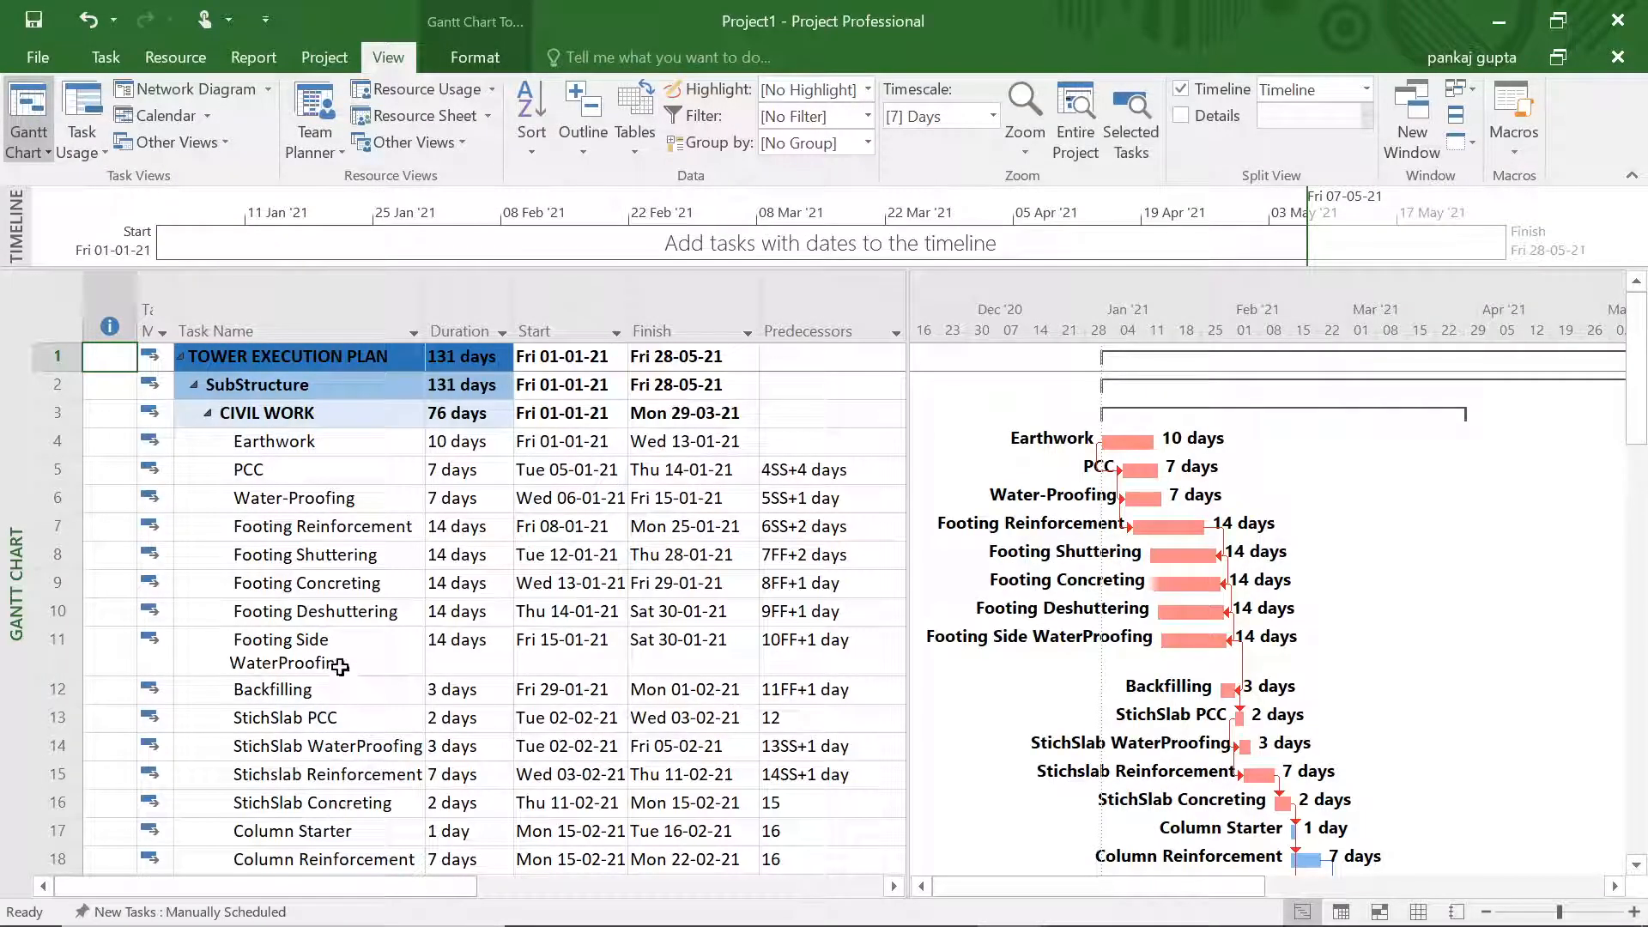
{"action": "left_click", "coordinate": [359, 609]}
{"action": "key", "text": "Down"}
{"action": "key", "text": "Down"}
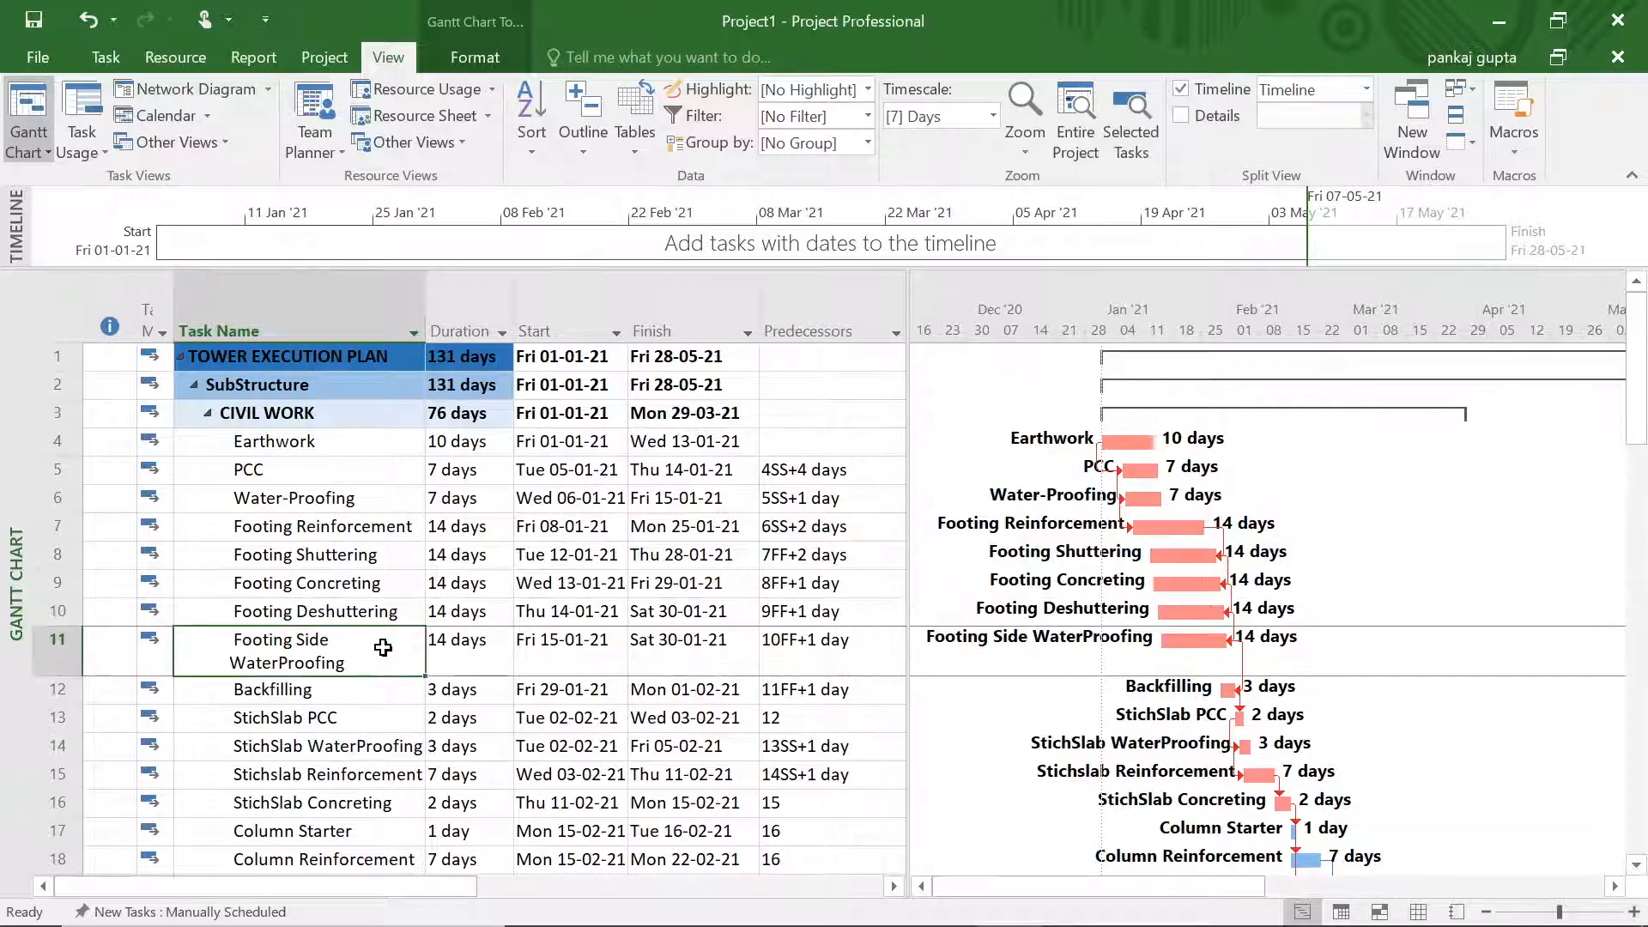
{"action": "key", "text": "Down"}
{"action": "key", "text": "Down"}
{"action": "key", "text": "Down"}
{"action": "key", "text": "Down"}
{"action": "key", "text": "Down"}
{"action": "key", "text": "Down"}
{"action": "key", "text": "Down"}
{"action": "key", "text": "Down"}
{"action": "key", "text": "Down"}
{"action": "key", "text": "Down"}
{"action": "key", "text": "Down"}
{"action": "key", "text": "Down"}
{"action": "key", "text": "Down"}
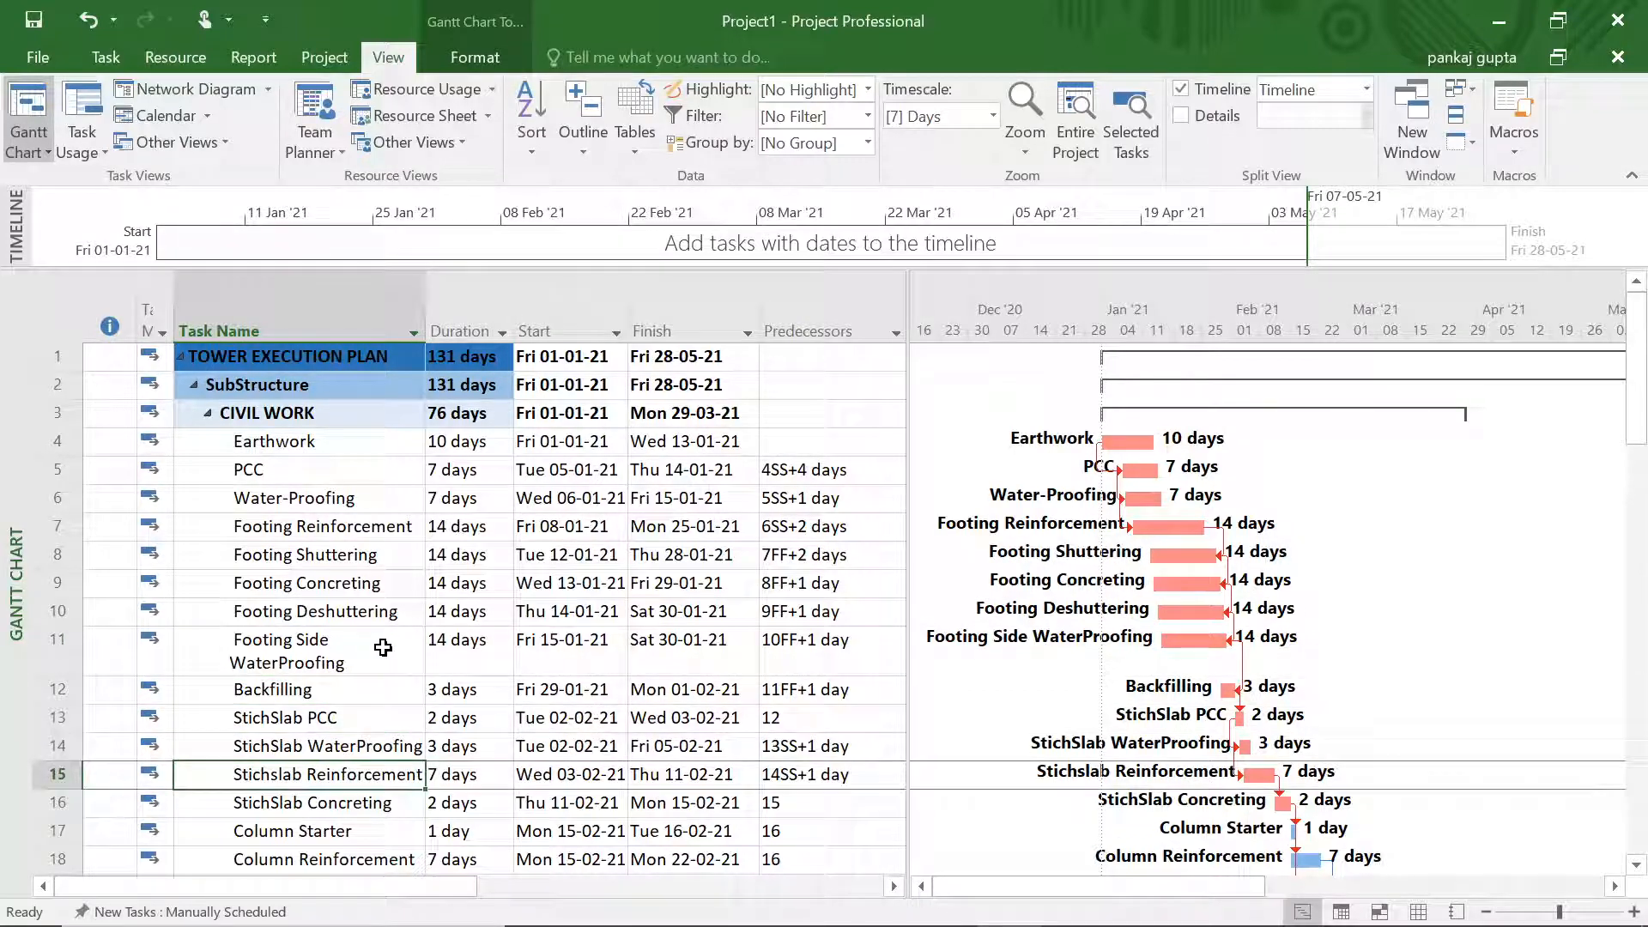
{"action": "key", "text": "Down"}
{"action": "key", "text": "Down"}
{"action": "key", "text": "Down"}
{"action": "key", "text": "Down"}
{"action": "key", "text": "Down"}
{"action": "key", "text": "Down"}
{"action": "key", "text": "Down"}
{"action": "key", "text": "Down"}
{"action": "key", "text": "Down"}
{"action": "key", "text": "Down"}
{"action": "key", "text": "Down"}
{"action": "key", "text": "Down"}
{"action": "key", "text": "Down"}
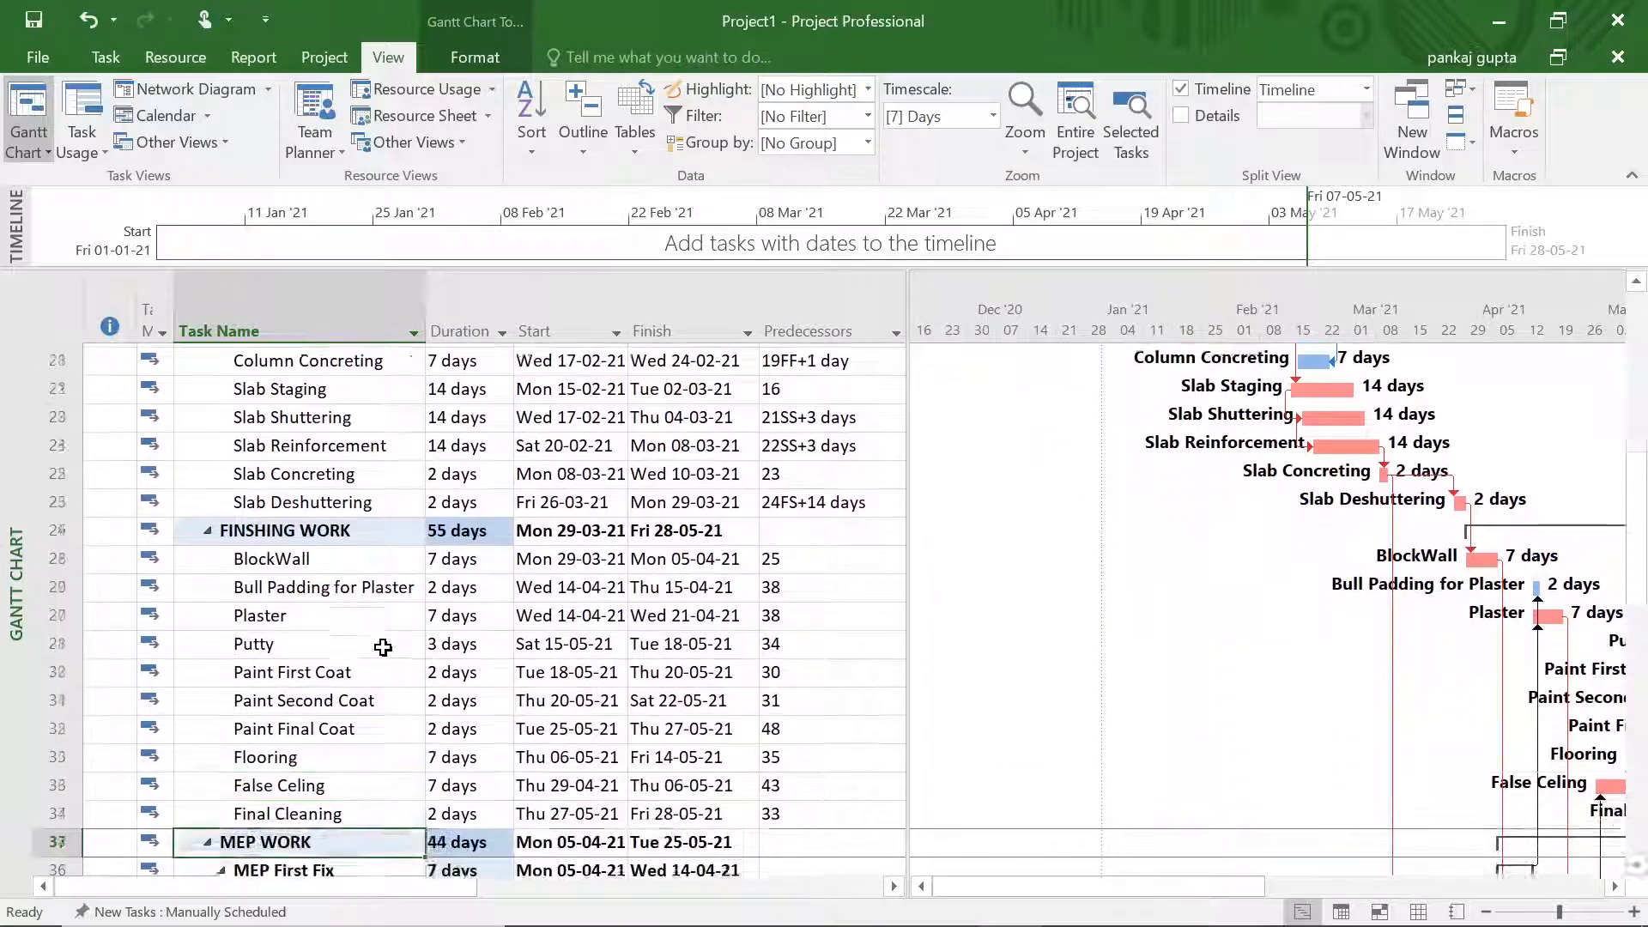
{"action": "left_click", "coordinate": [293, 614]}
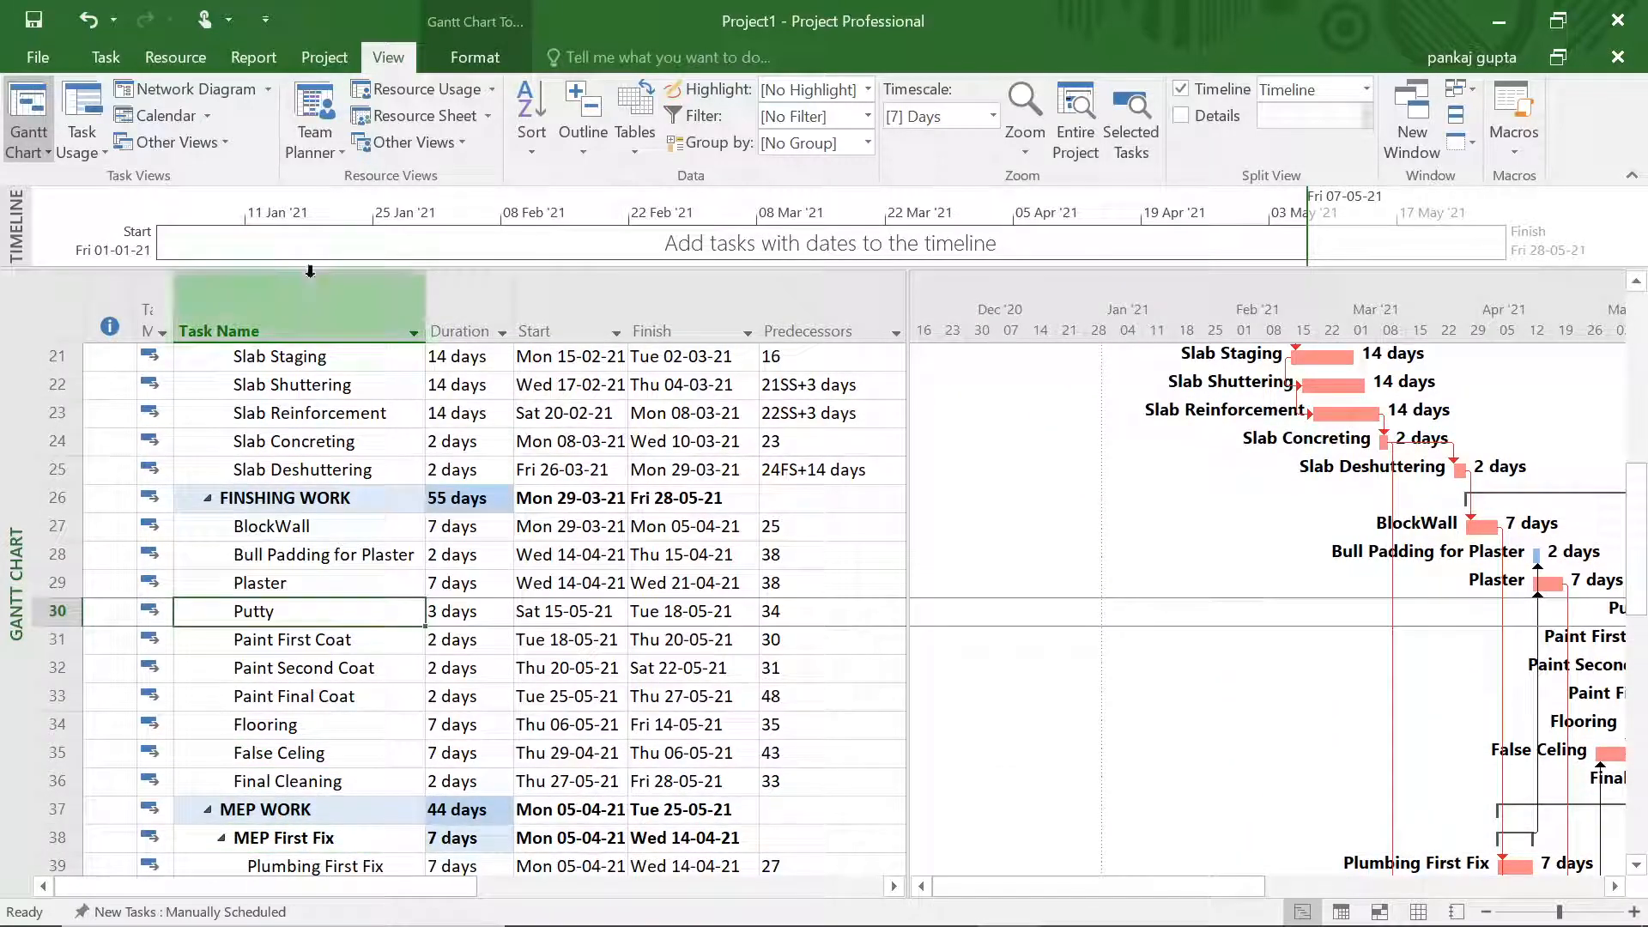
Return to the resource sheet and add an eighteenth resource named Putty with type Material
{"action": "left_click", "coordinate": [421, 115]}
{"action": "left_click", "coordinate": [259, 745]}
{"action": "type", "text": "Pu"}
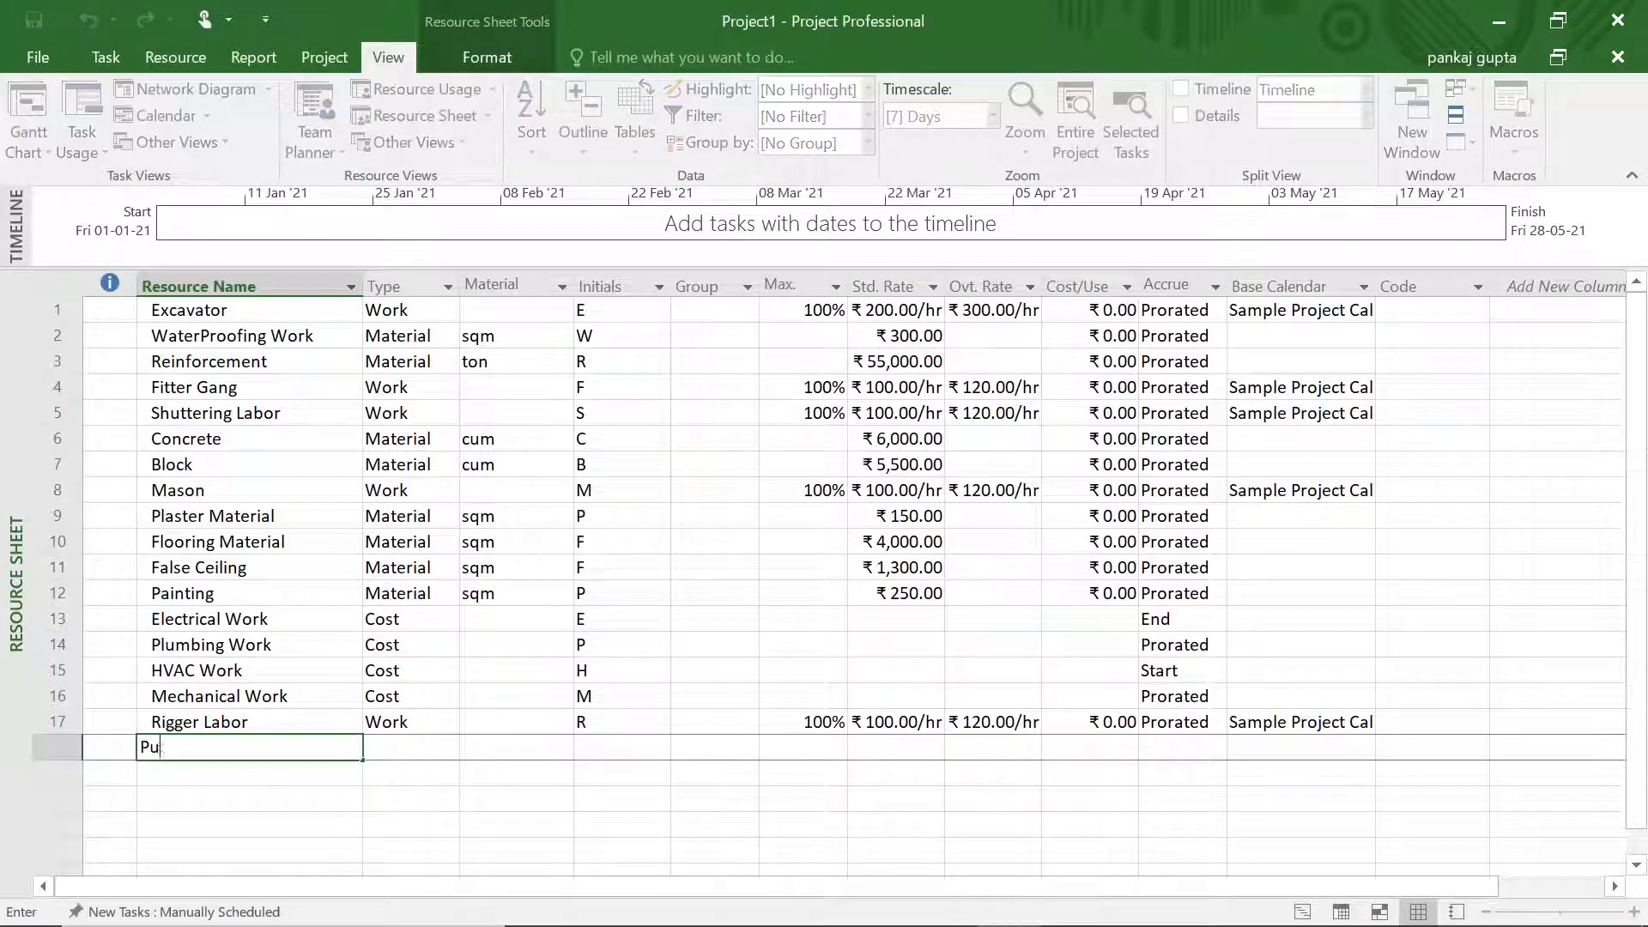
{"action": "key", "text": "Return"}
{"action": "left_click", "coordinate": [441, 751]}
{"action": "left_click", "coordinate": [444, 750]}
{"action": "left_click", "coordinate": [435, 785]}
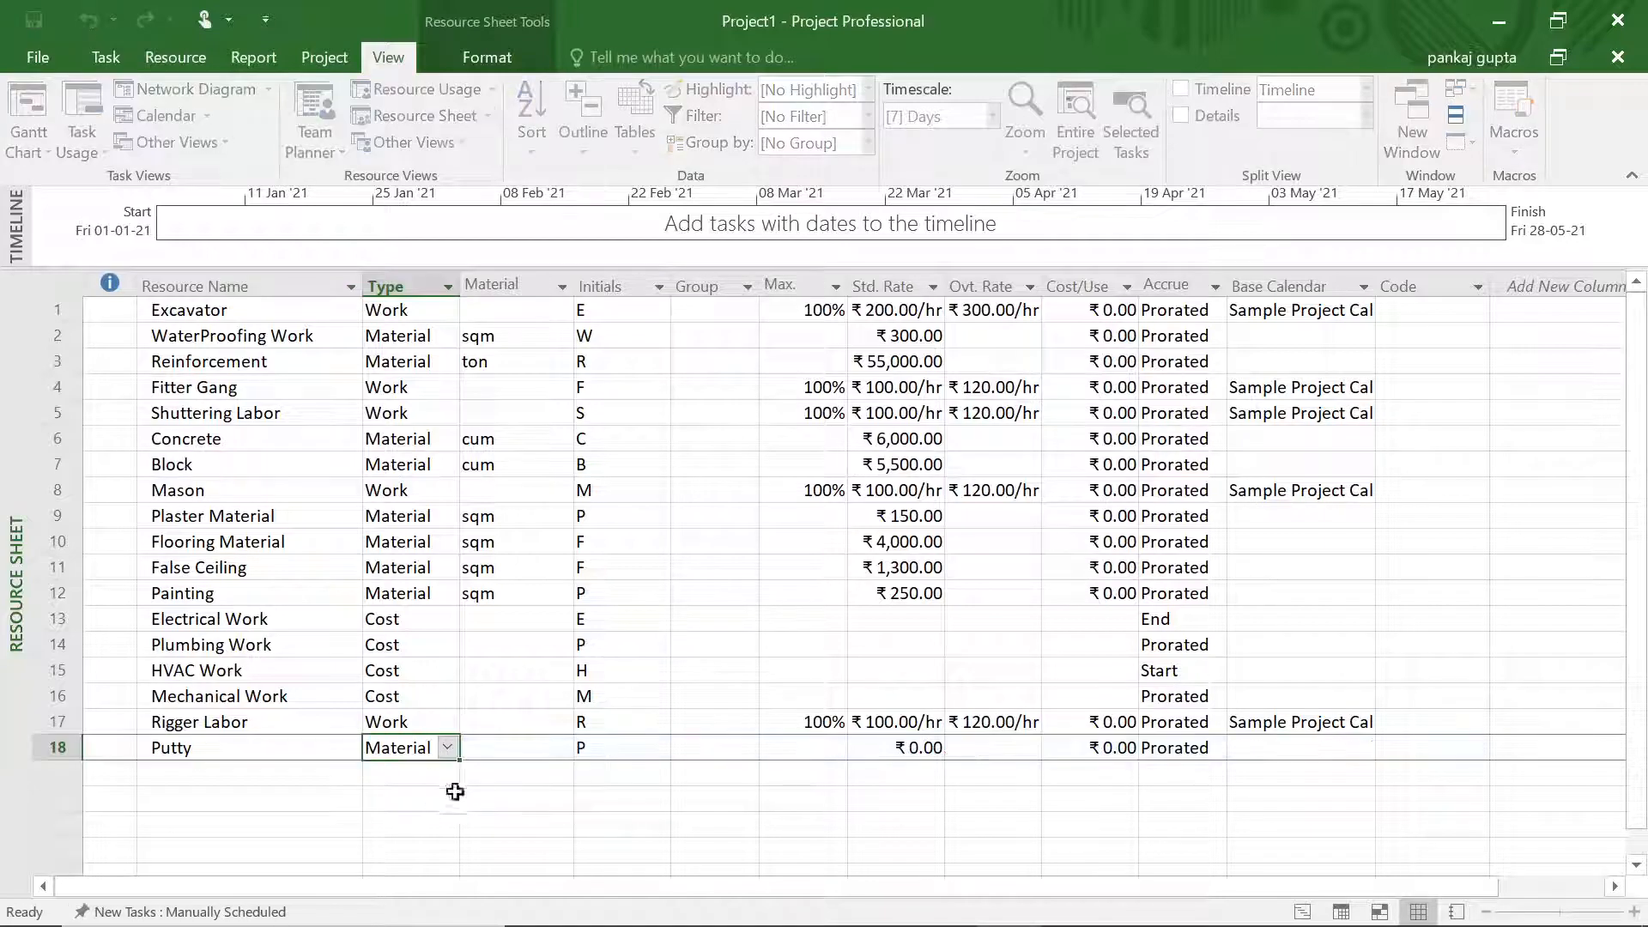
Give the Putty resource the material unit sqm and a standard rate of ₹20
{"action": "left_click", "coordinate": [603, 775]}
{"action": "left_click", "coordinate": [530, 745]}
{"action": "type", "text": "sqm"}
{"action": "key", "text": "Return"}
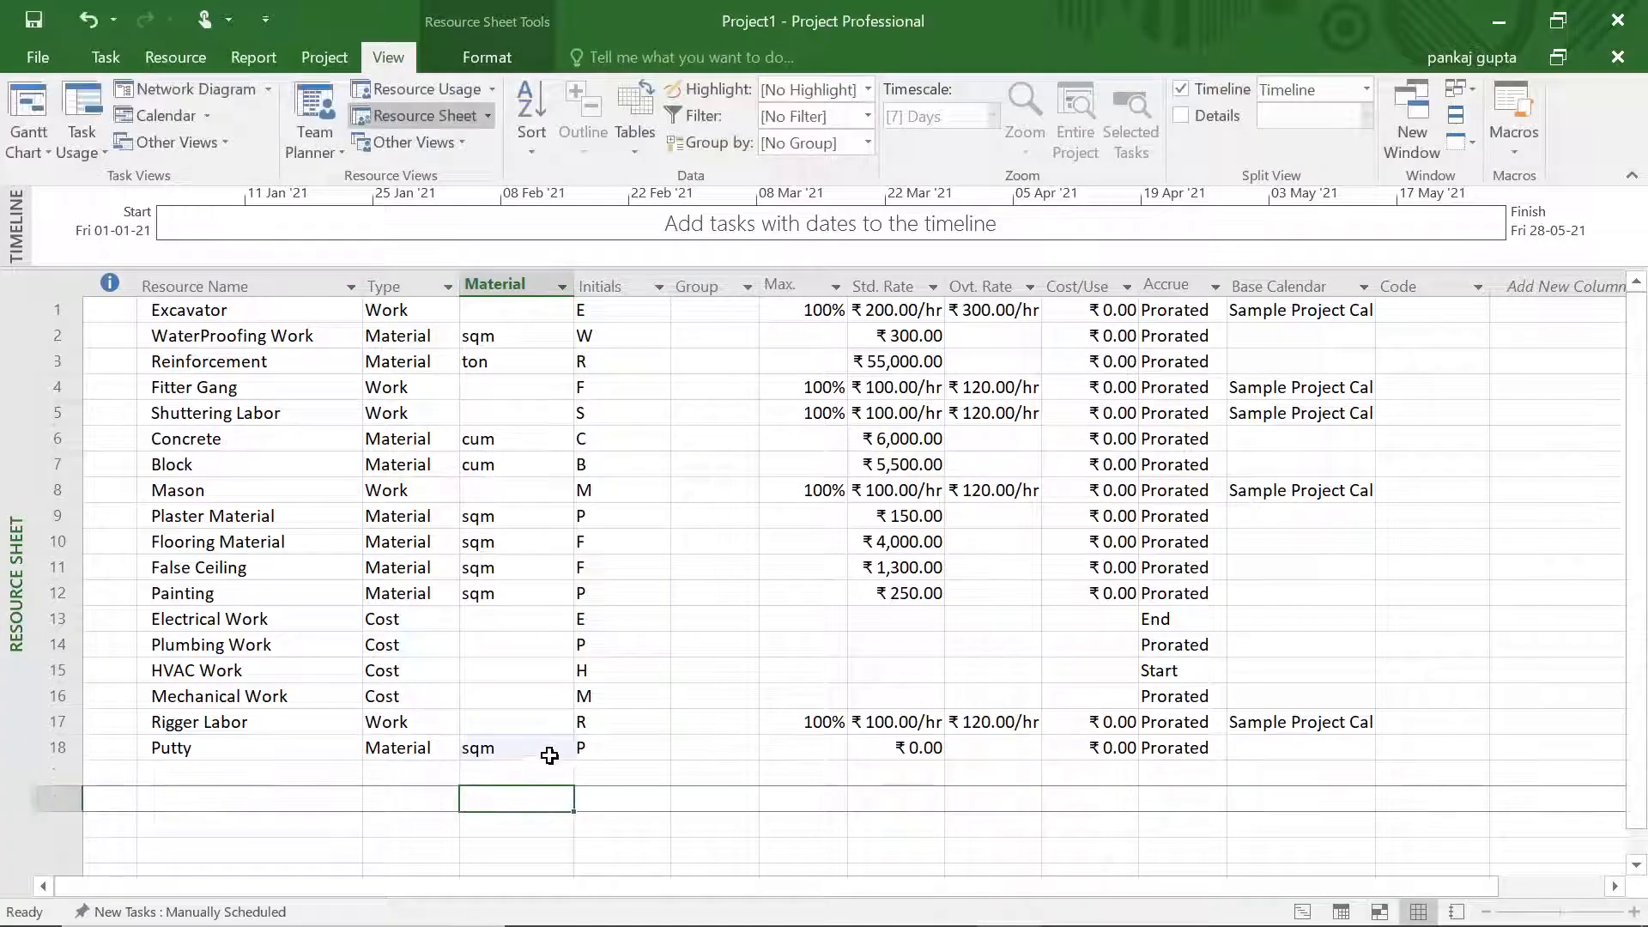
{"action": "left_click", "coordinate": [914, 748]}
{"action": "type", "text": "20"}
{"action": "left_click", "coordinate": [807, 799]}
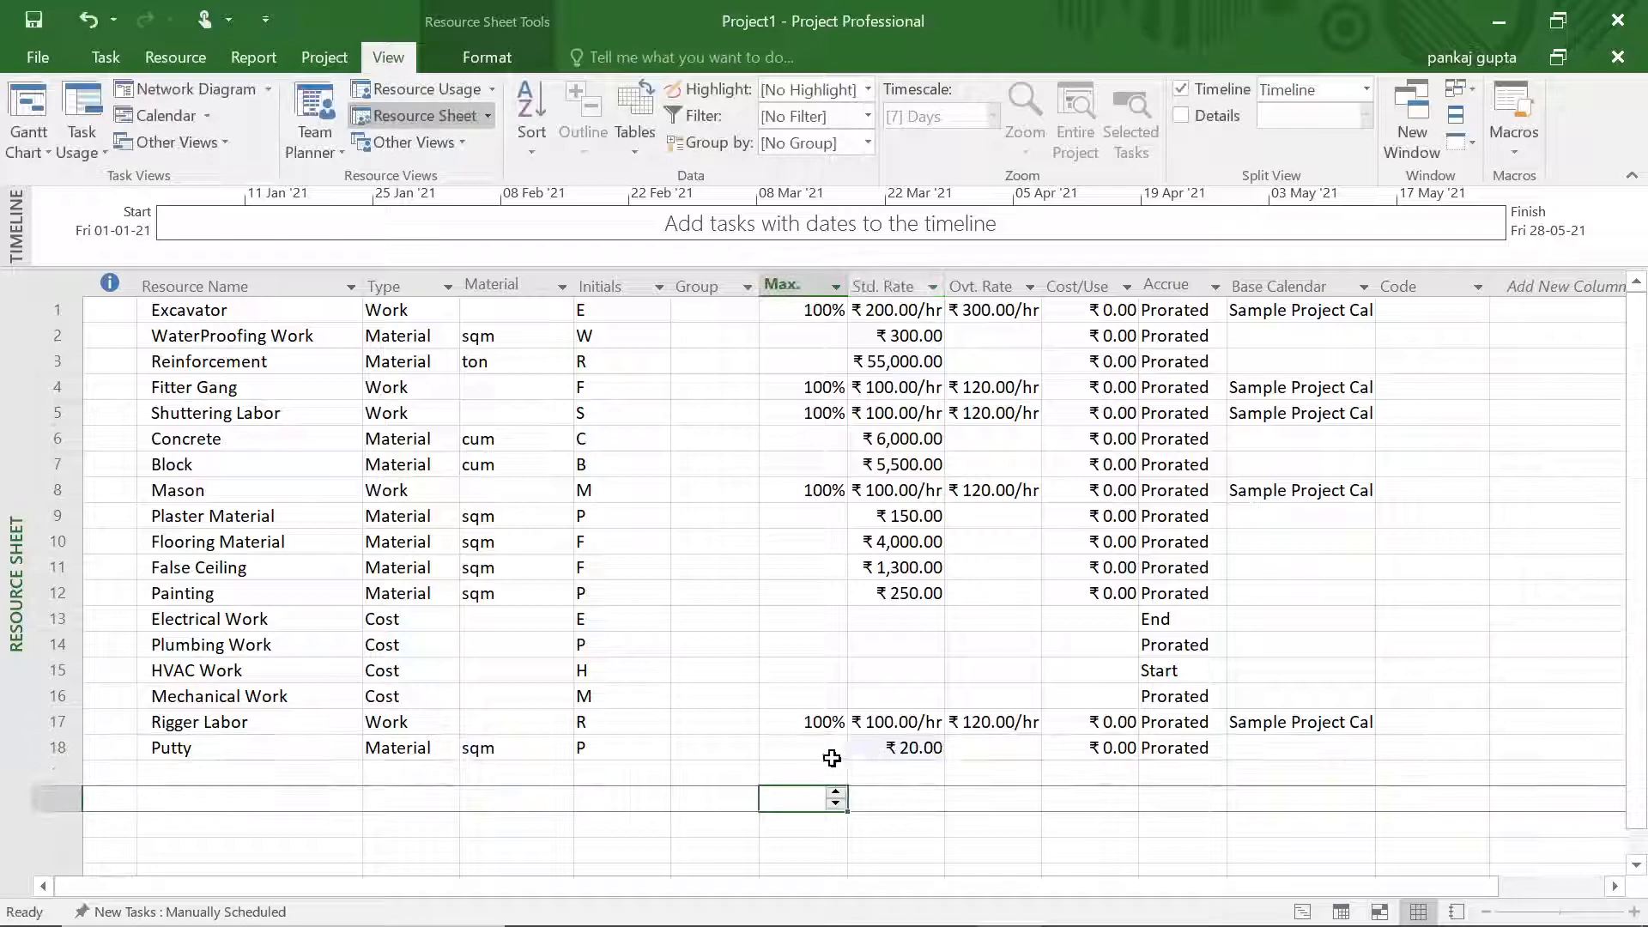
Review the full task list in the Gantt Chart view from TOWER EXECUTION PLAN down to the ground floor's MEP WORK, and return to the resource sheet
{"action": "left_click", "coordinate": [29, 110]}
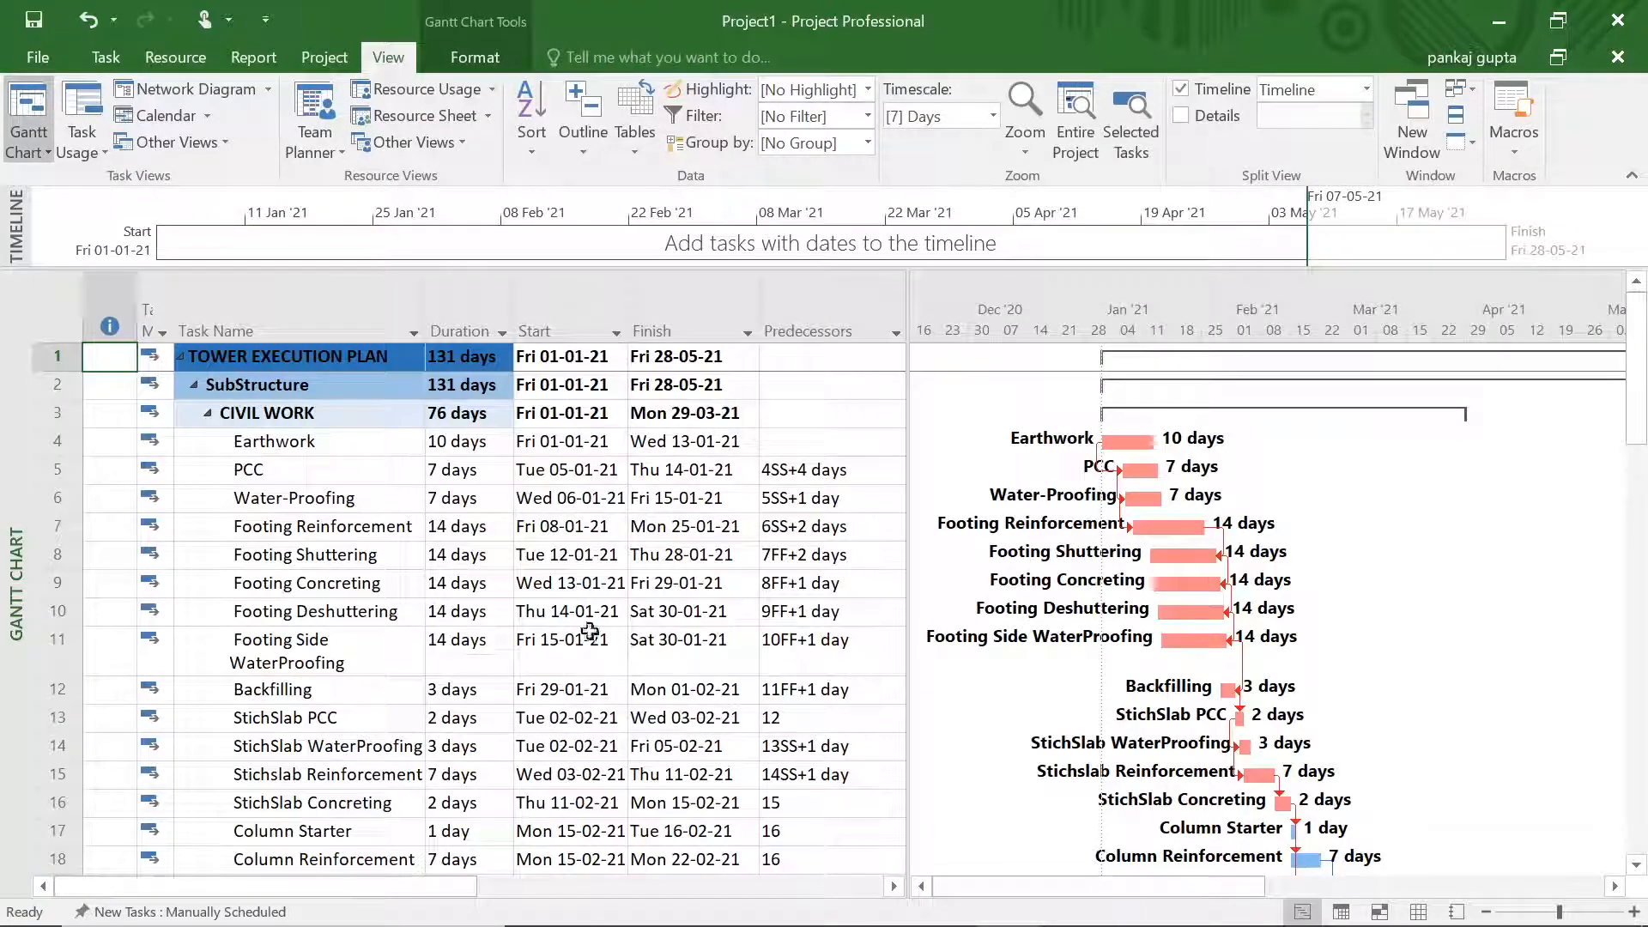
{"action": "left_click", "coordinate": [395, 703]}
{"action": "key", "text": "Down"}
{"action": "key", "text": "Down"}
{"action": "key", "text": "Down"}
{"action": "key", "text": "Down"}
{"action": "key", "text": "Down"}
{"action": "key", "text": "Down"}
{"action": "key", "text": "Down"}
{"action": "key", "text": "Down"}
{"action": "key", "text": "Down"}
{"action": "key", "text": "Down"}
{"action": "key", "text": "Down"}
{"action": "key", "text": "Down"}
{"action": "key", "text": "Down"}
{"action": "key", "text": "Down"}
{"action": "key", "text": "Down"}
{"action": "key", "text": "Down"}
{"action": "key", "text": "Down"}
{"action": "key", "text": "Down"}
{"action": "key", "text": "Down"}
{"action": "key", "text": "Down"}
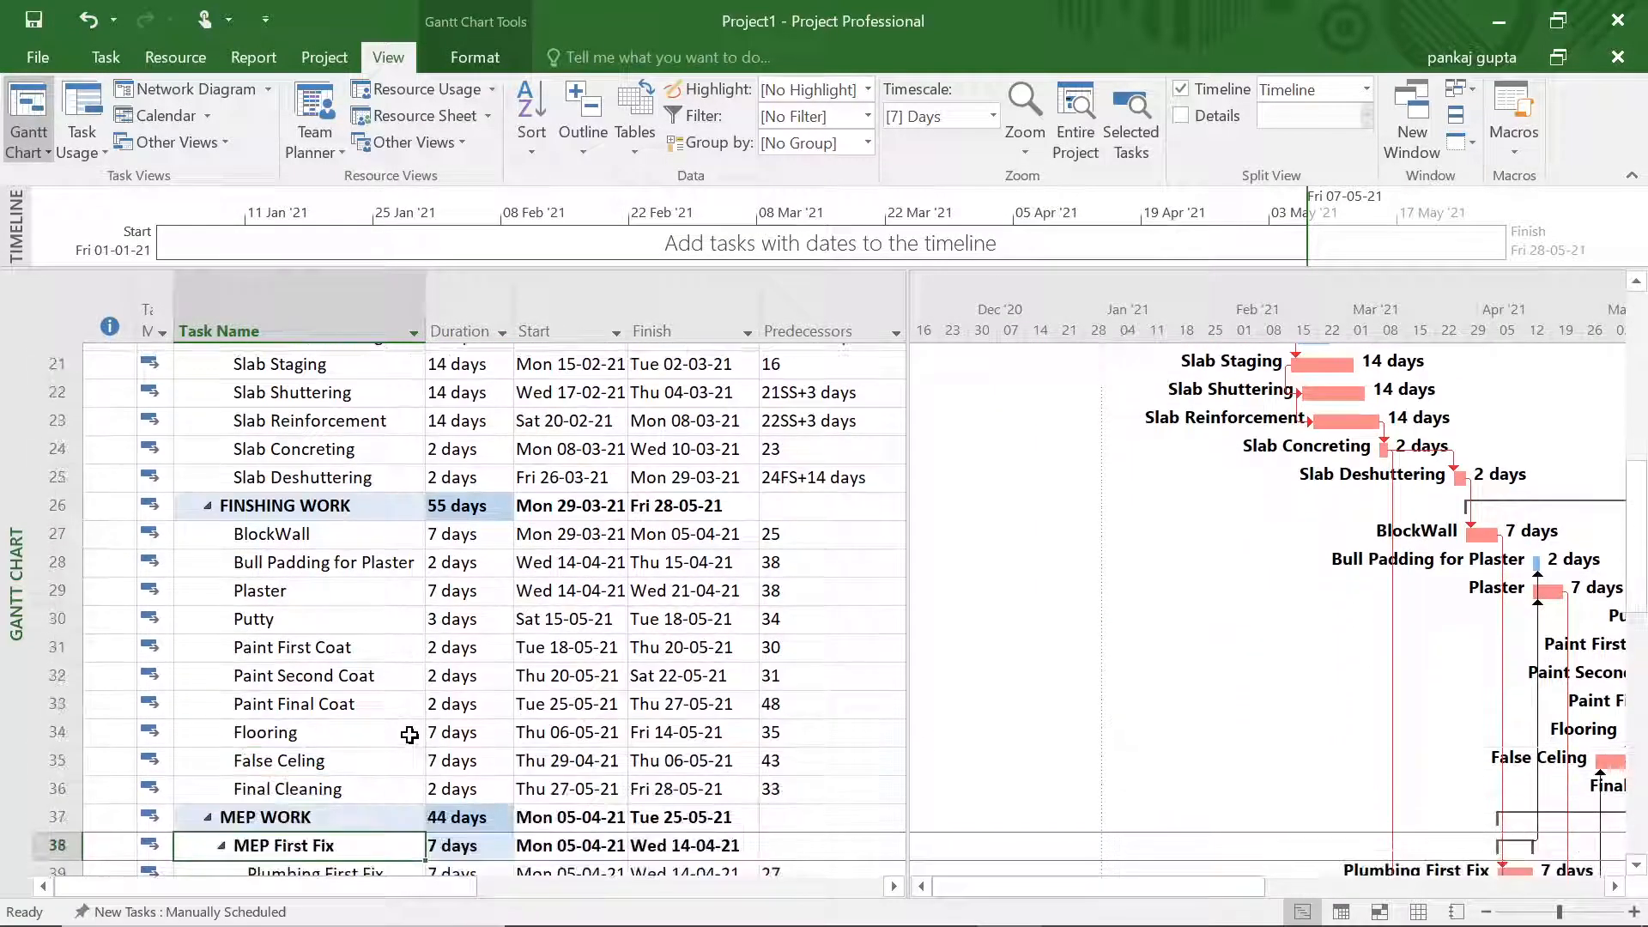
{"action": "key", "text": "Down"}
{"action": "key", "text": "Down"}
{"action": "key", "text": "Down"}
{"action": "key", "text": "Down"}
{"action": "key", "text": "Down"}
{"action": "key", "text": "Down"}
{"action": "key", "text": "Down"}
{"action": "key", "text": "Down"}
{"action": "key", "text": "Down"}
{"action": "key", "text": "Down"}
{"action": "key", "text": "Down"}
{"action": "key", "text": "Down"}
{"action": "key", "text": "Down"}
{"action": "key", "text": "Down"}
{"action": "key", "text": "Down"}
{"action": "key", "text": "Down"}
{"action": "key", "text": "Down"}
{"action": "key", "text": "Down"}
{"action": "key", "text": "Down"}
{"action": "key", "text": "Down"}
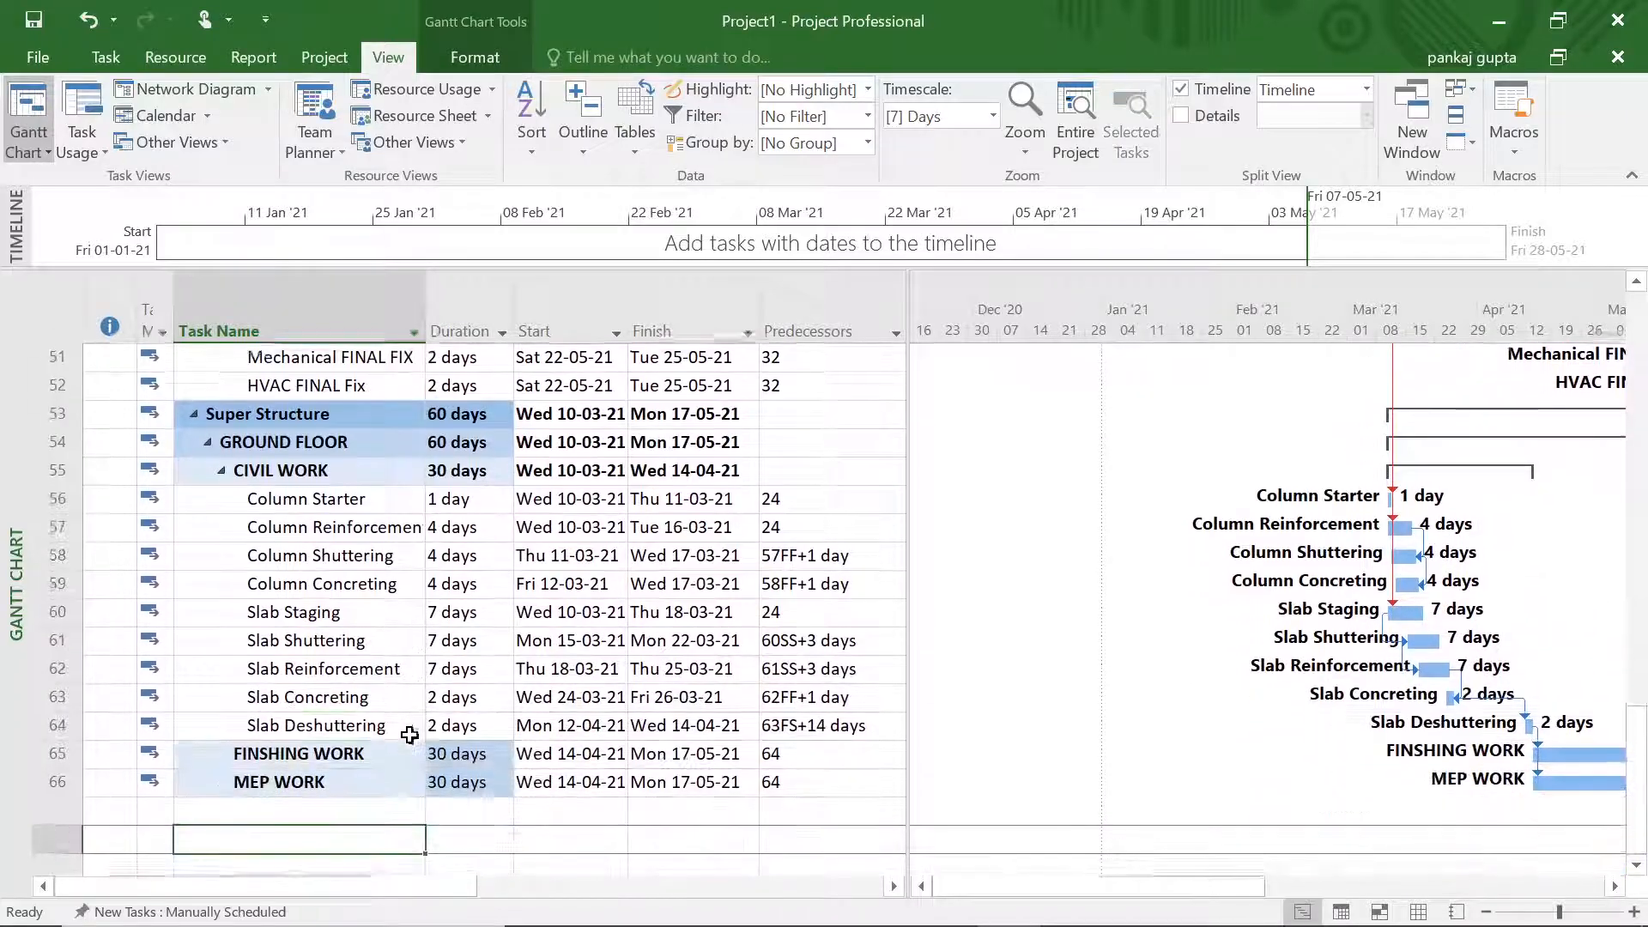
{"action": "key", "text": "ctrl+Up"}
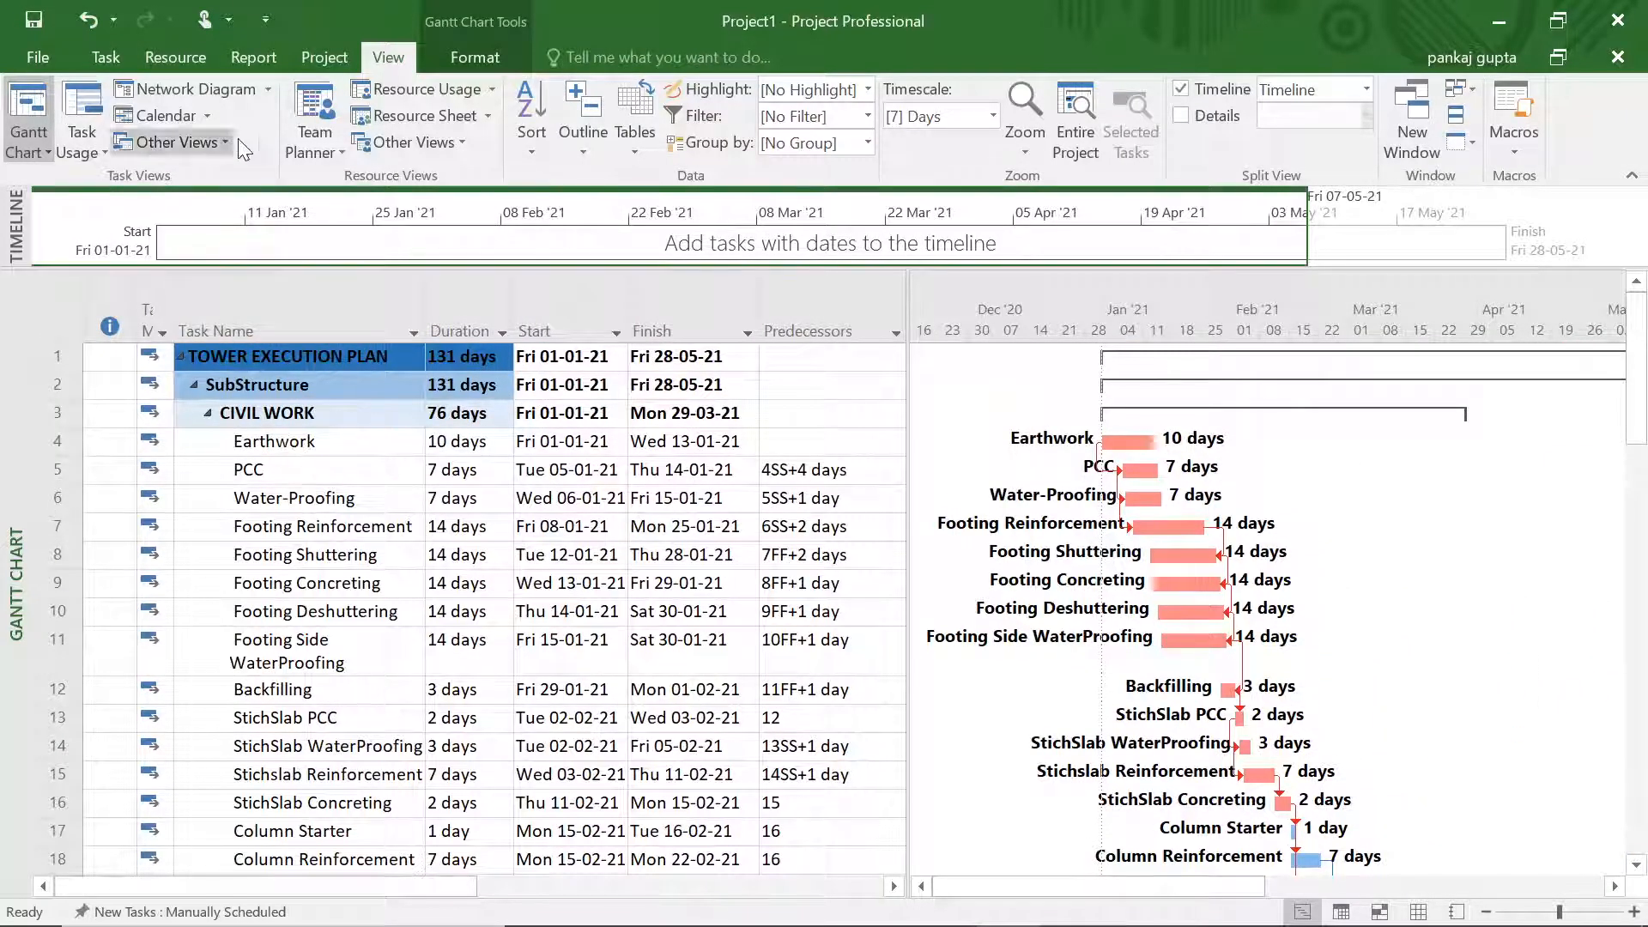
{"action": "left_click", "coordinate": [420, 115]}
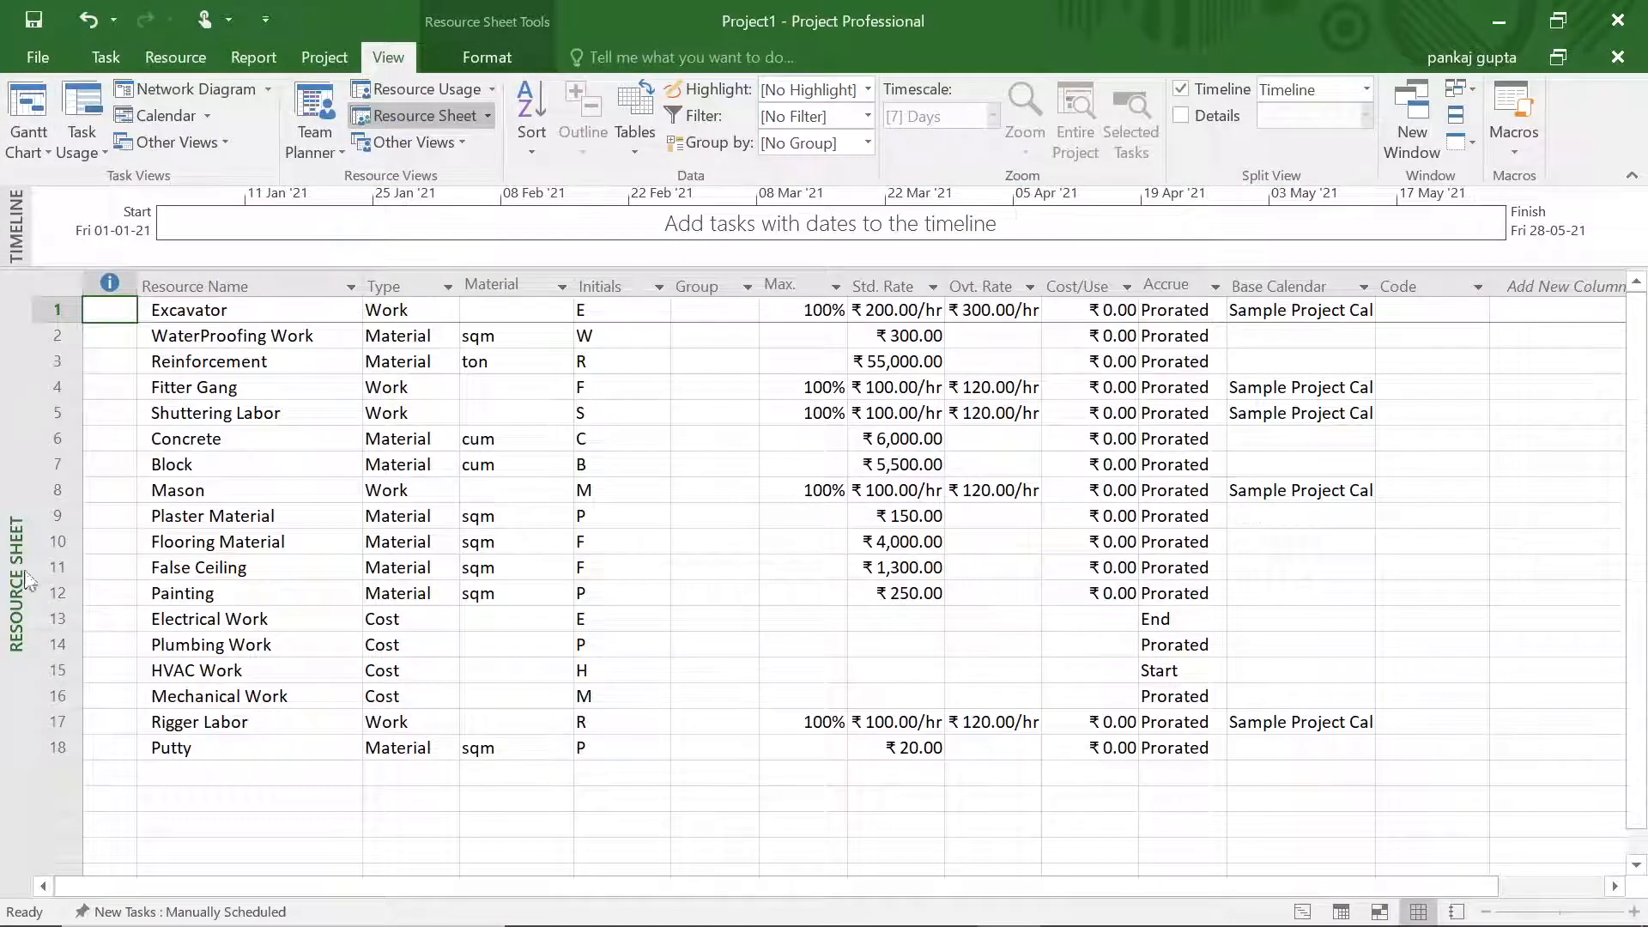